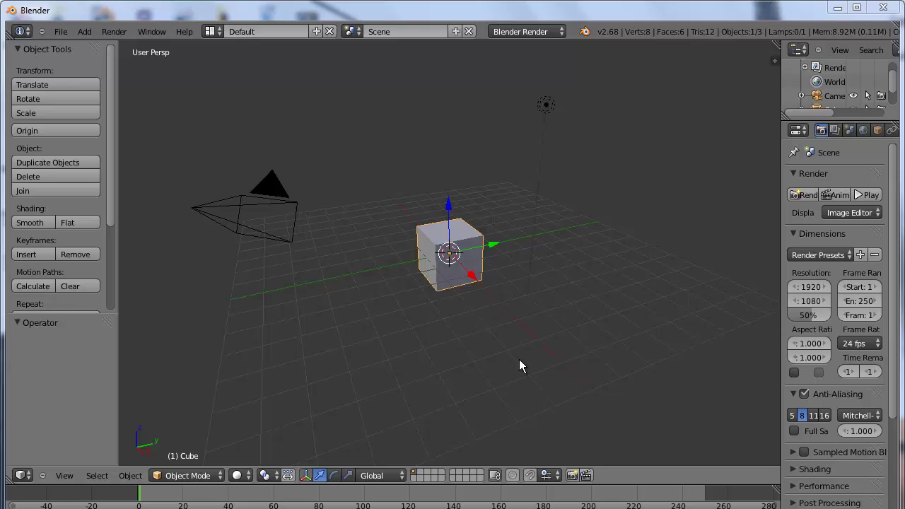
Step: Delete the default cube, switch to Top Ortho view, and add a NURBS path at the cursor
{"action": "key", "text": "x"}
{"action": "left_click", "coordinate": [437, 313]}
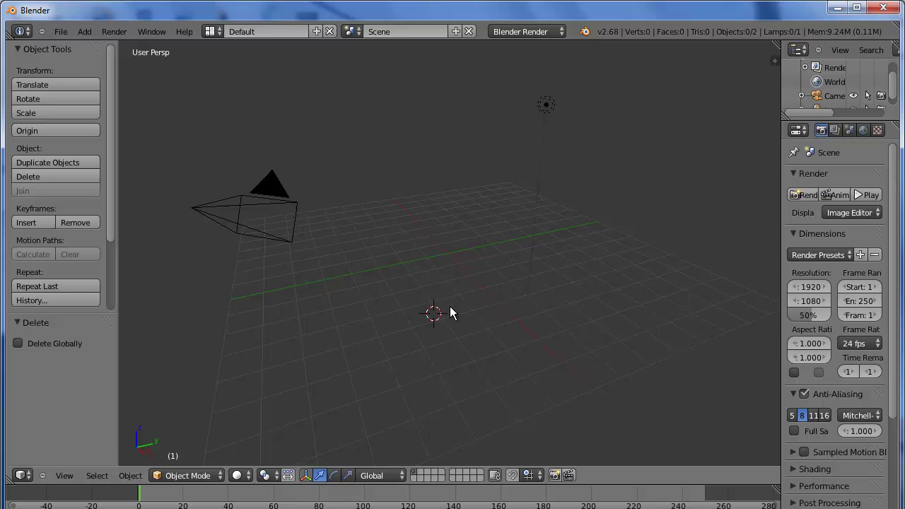
{"action": "key", "text": "KP_7"}
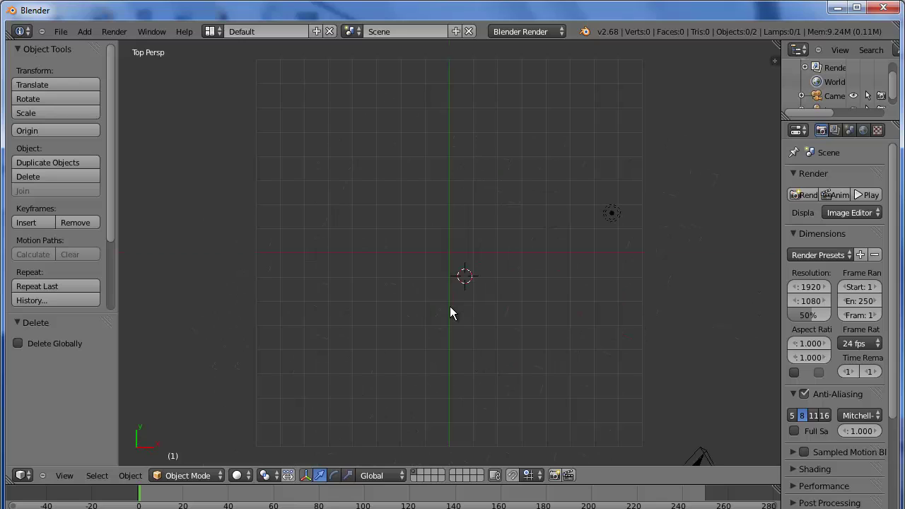
{"action": "key", "text": "KP_5"}
{"action": "key", "text": "shift+a"}
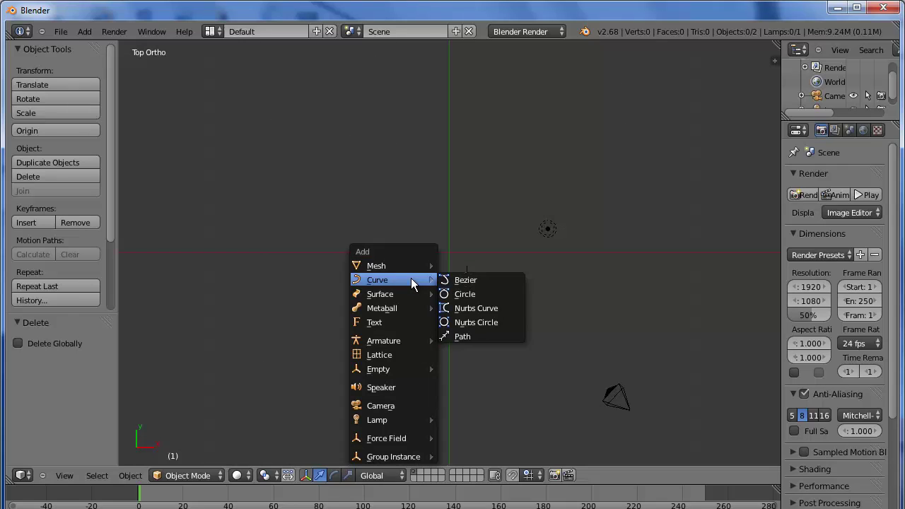
{"action": "mouse_move", "coordinate": [377, 280]}
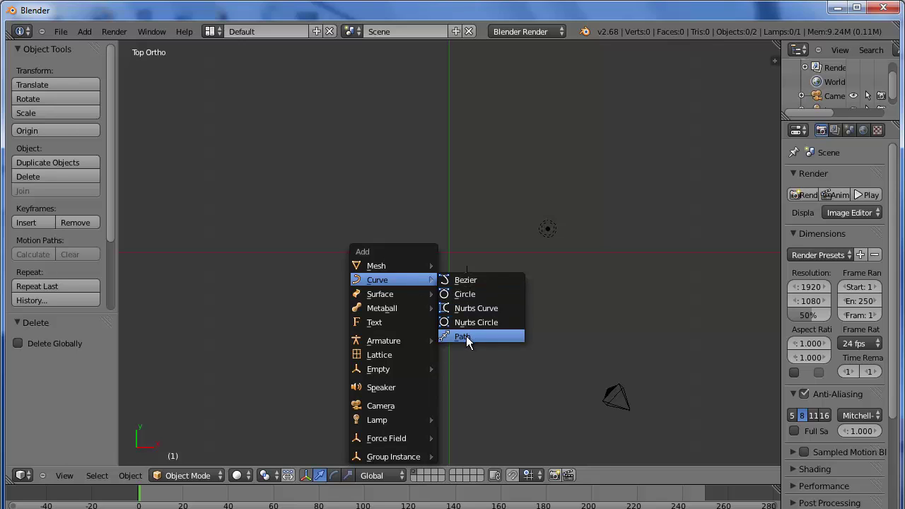
{"action": "left_click", "coordinate": [466, 337]}
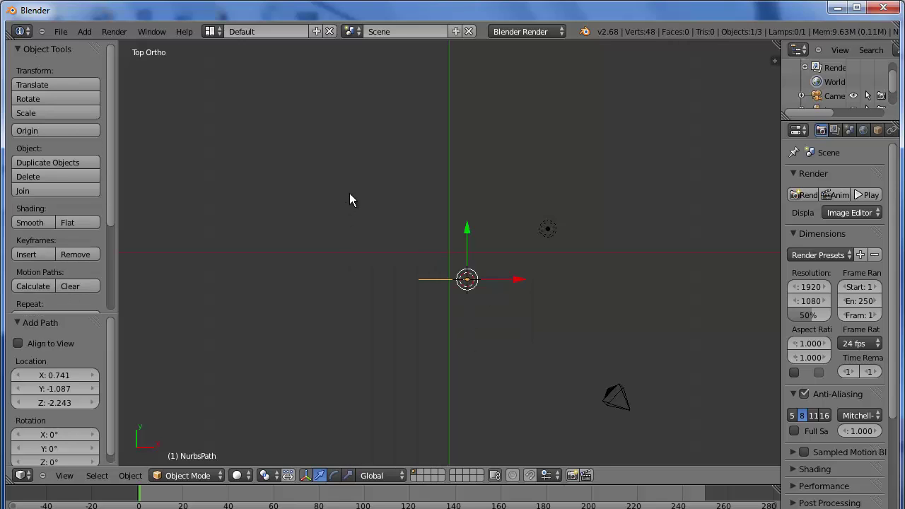
Step: Raise and shift the path's left endpoint, lift the middle point into a hump, and pull the right endpoint outward
{"action": "key", "text": "Tab"}
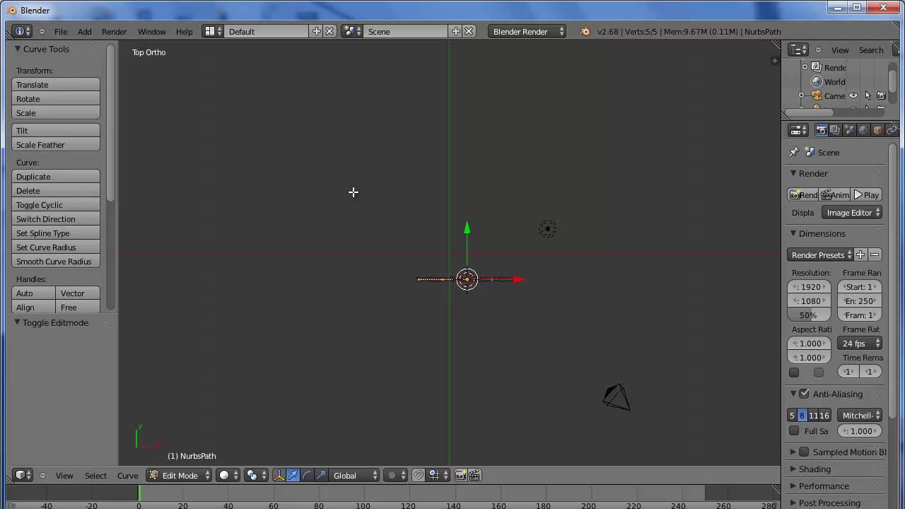
{"action": "scroll", "coordinate": [361, 192], "scroll_direction": "up", "scroll_amount": 4}
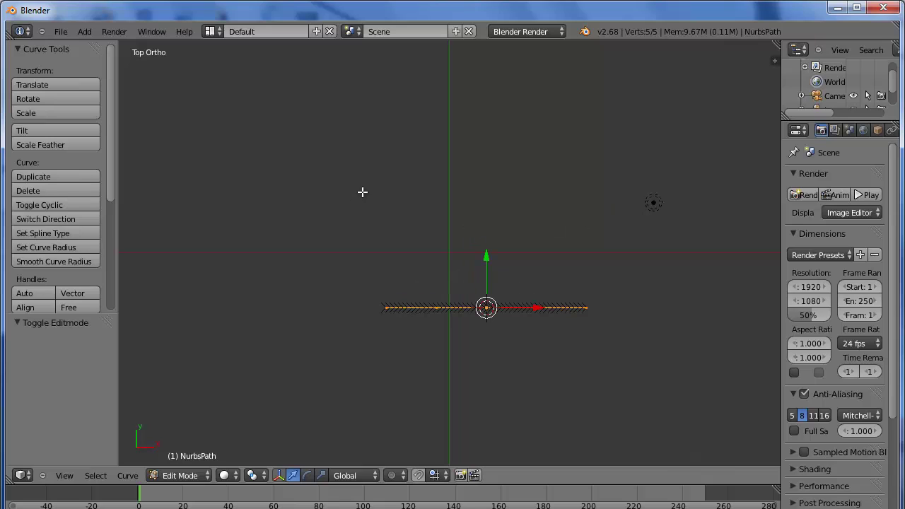
{"action": "key", "text": "a"}
{"action": "right_click", "coordinate": [384, 308]}
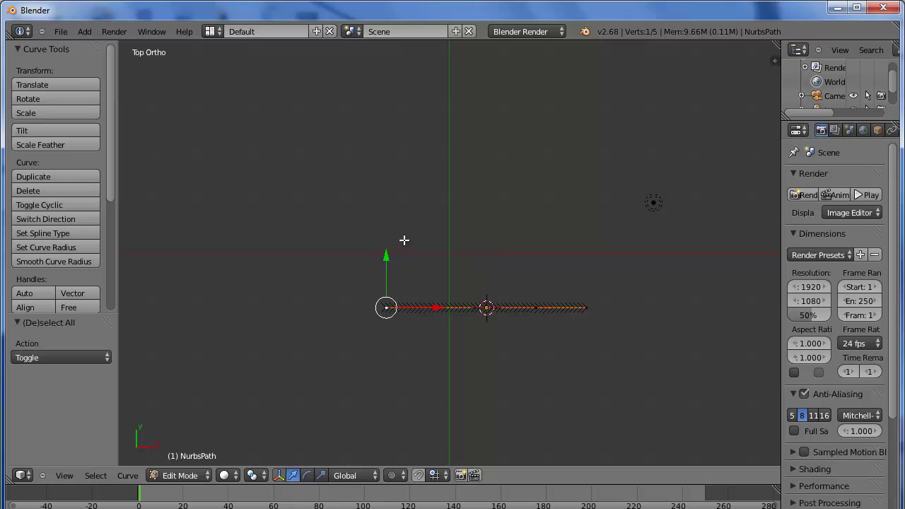
{"action": "left_click_drag", "start_coordinate": [387, 258], "coordinate": [394, 185]}
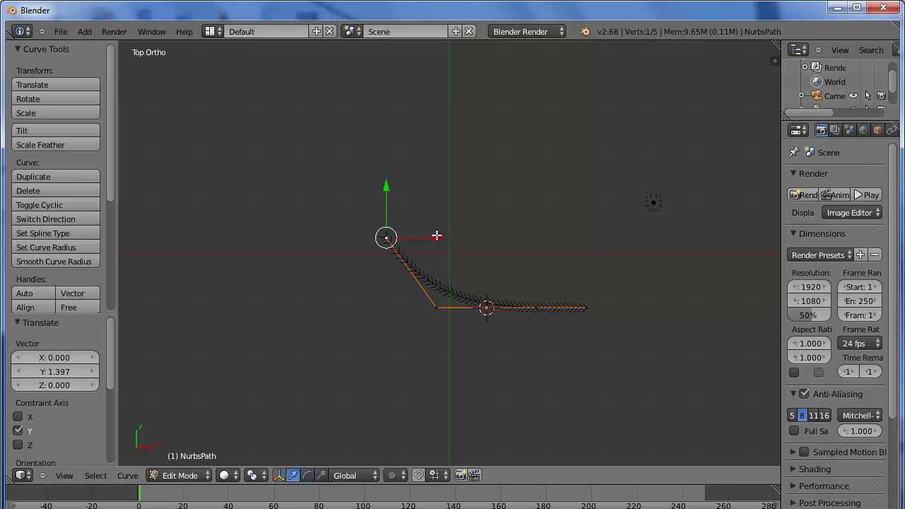
{"action": "left_click_drag", "start_coordinate": [436, 237], "coordinate": [386, 234]}
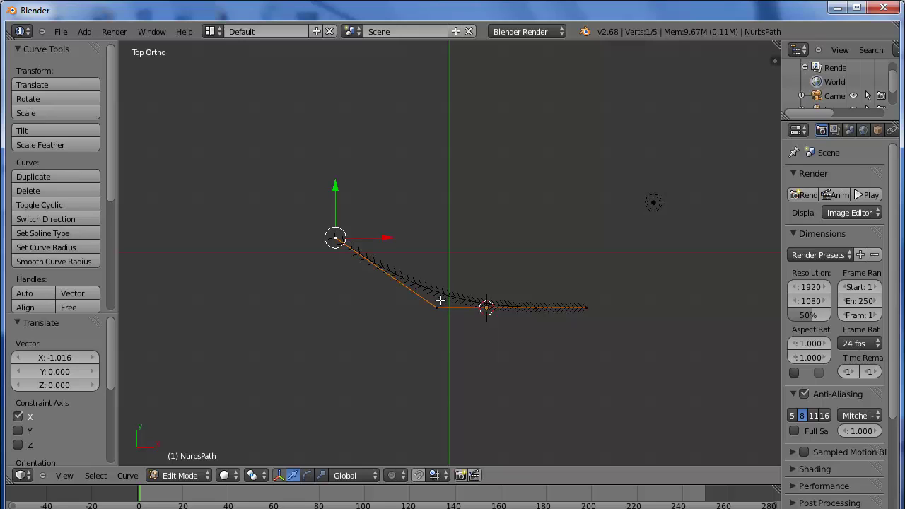
{"action": "right_click", "coordinate": [438, 309]}
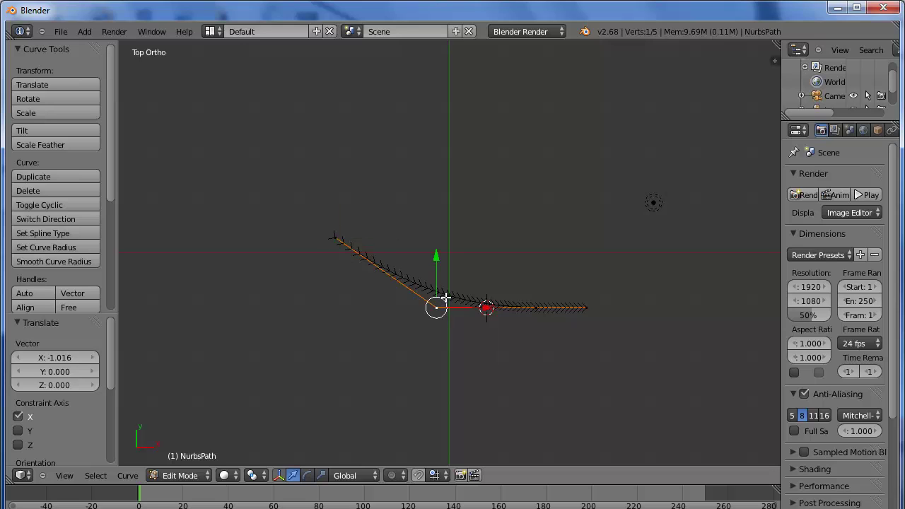
{"action": "left_click_drag", "start_coordinate": [436, 254], "coordinate": [436, 140]}
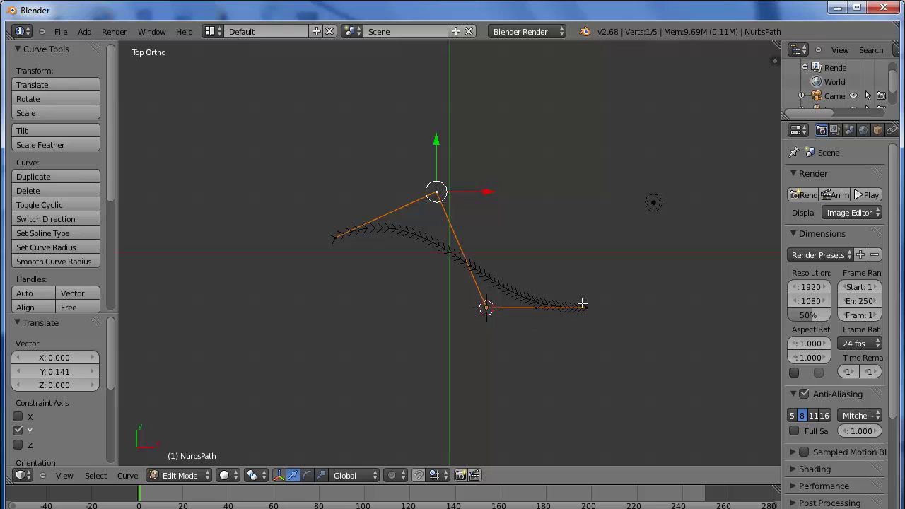
{"action": "right_click", "coordinate": [583, 306]}
{"action": "mouse_move", "coordinate": [628, 307]}
{"action": "left_mouse_down"}
{"action": "mouse_move", "coordinate": [683, 303]}
{"action": "mouse_move", "coordinate": [638, 247]}
{"action": "left_mouse_up"}
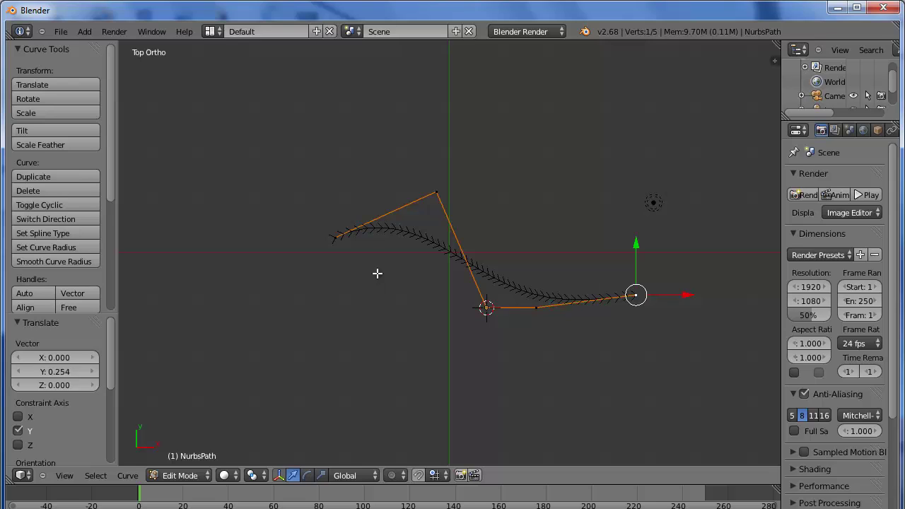
Step: Leave path editing, add a text object at the cursor, and retype its word as 'Blender Lesson'
{"action": "key", "text": "Tab"}
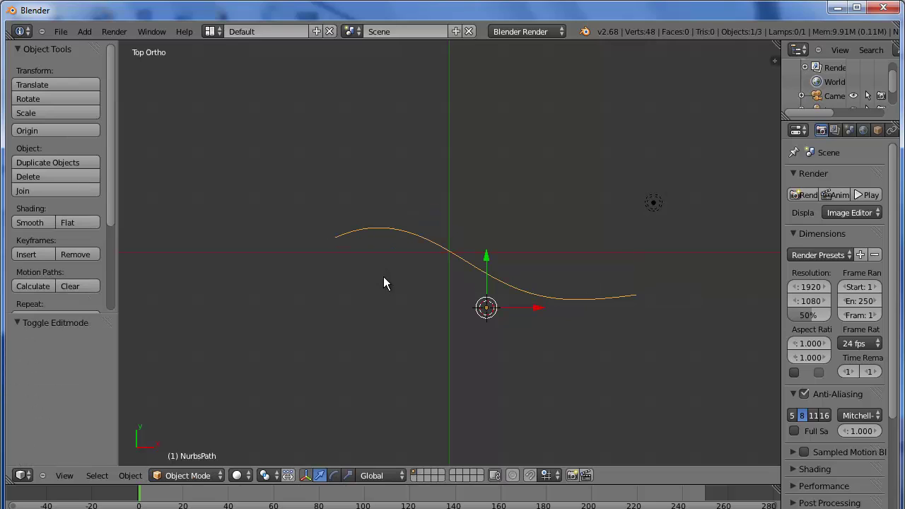
{"action": "key", "text": "a"}
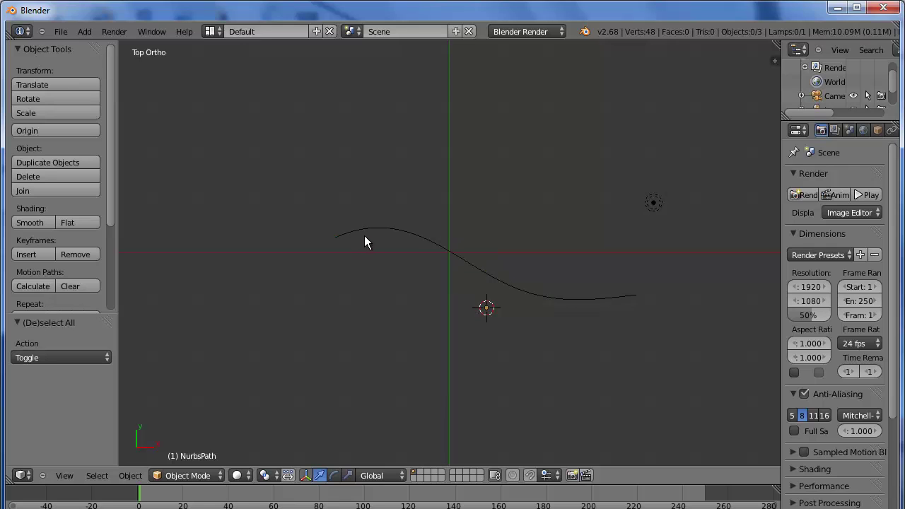
{"action": "key", "text": "shift+a"}
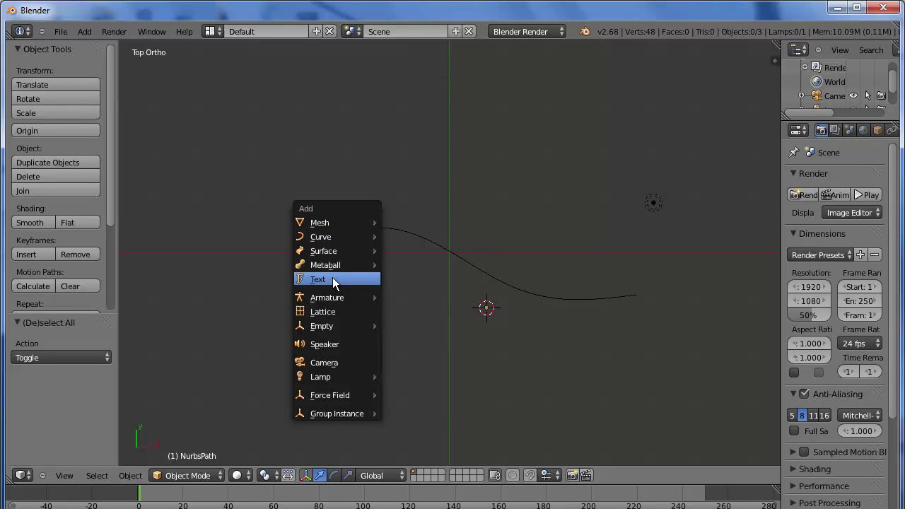
{"action": "left_click", "coordinate": [334, 283]}
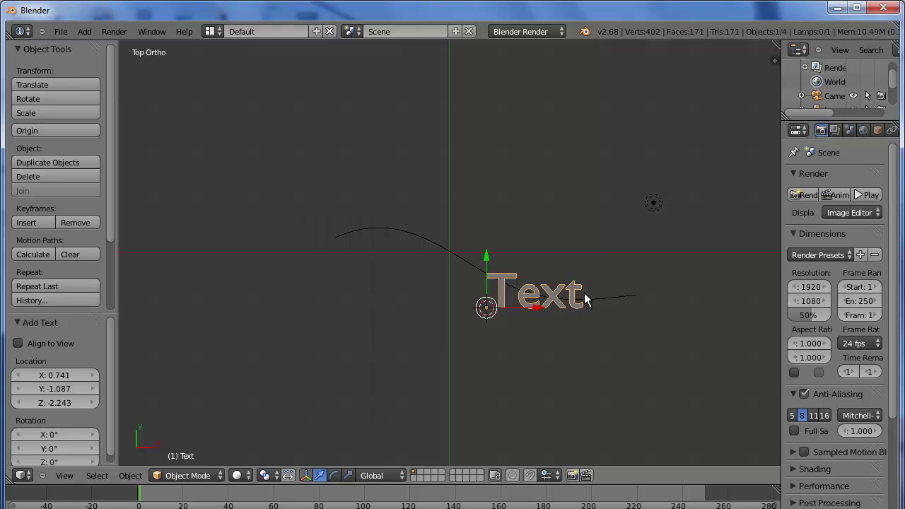
{"action": "key", "text": "Tab"}
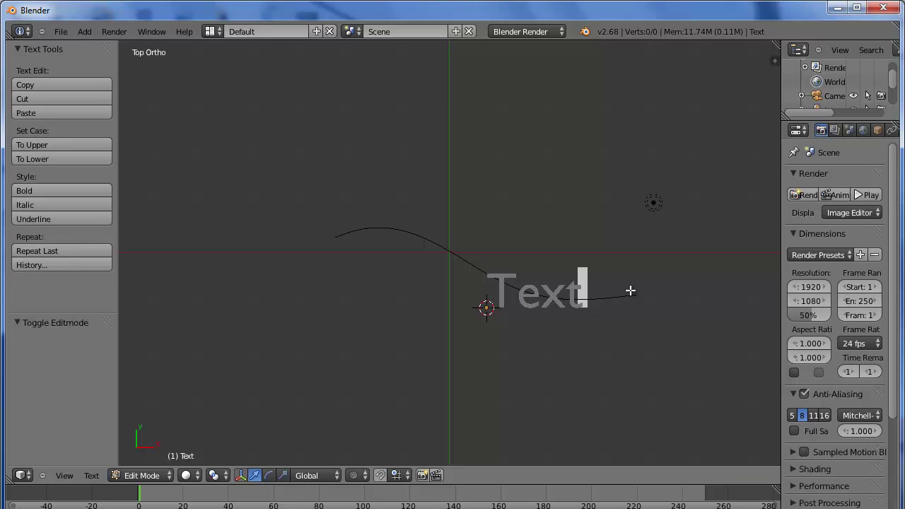
{"action": "key", "text": "BackSpace"}
{"action": "key", "text": "BackSpace"}
{"action": "key", "text": "BackSpace"}
{"action": "key", "text": "BackSpace"}
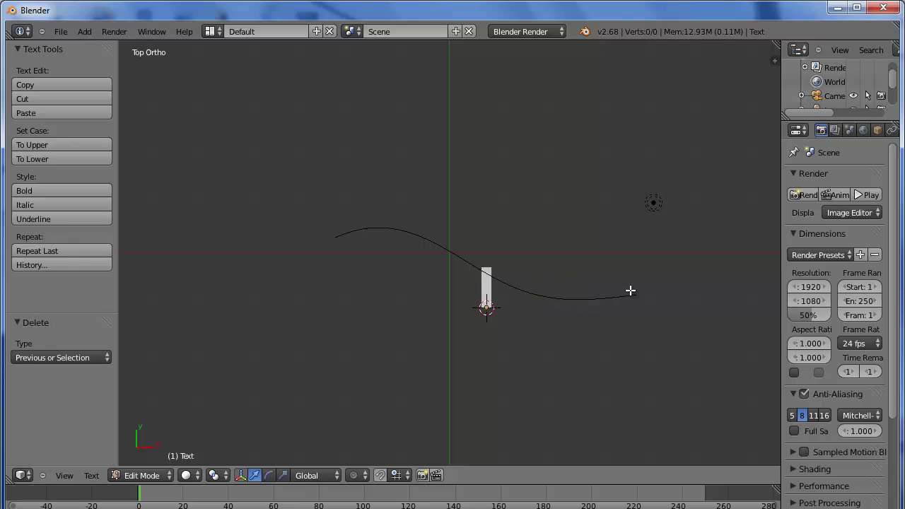
{"action": "type", "text": "Blender Le"}
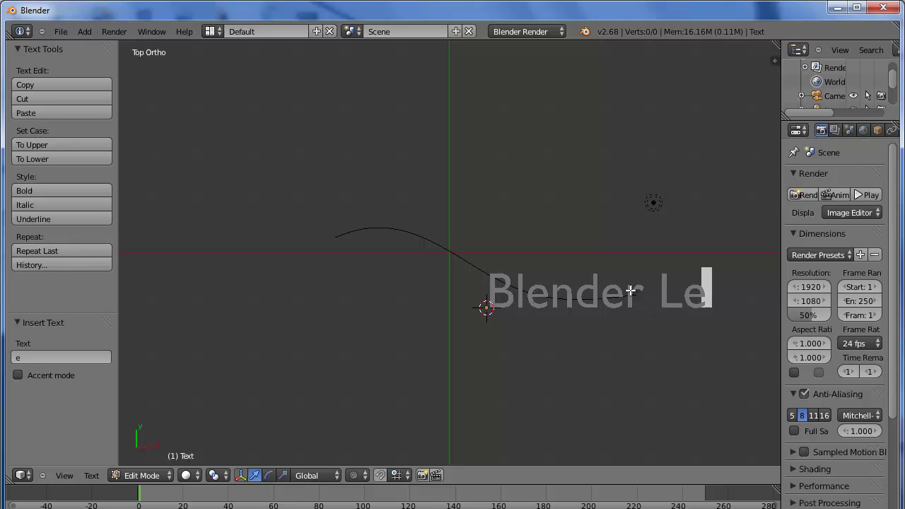
{"action": "type", "text": "sson"}
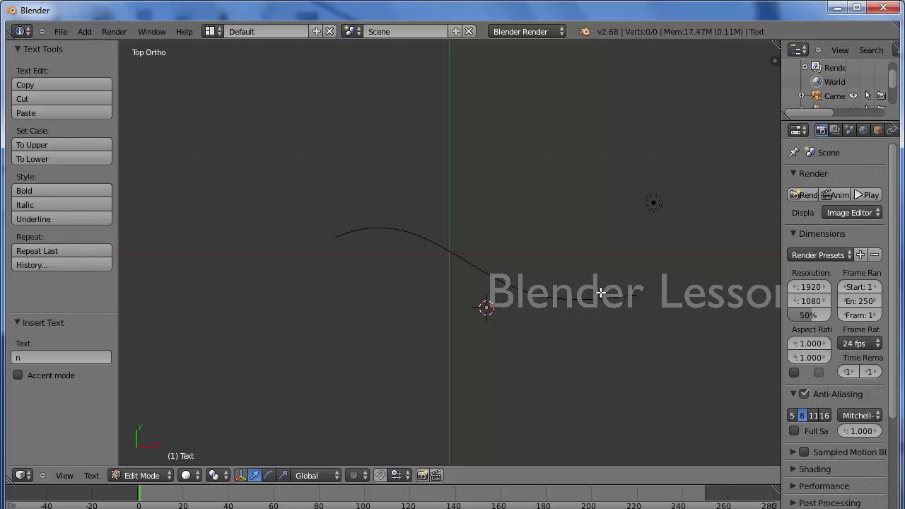
{"action": "key", "text": "Tab"}
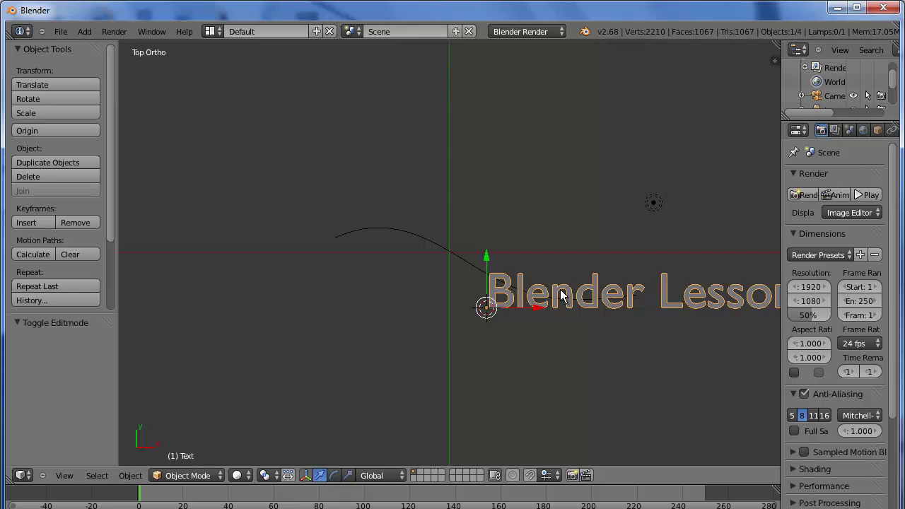
Step: Zero the text's X, Y and Z location in the N panel, then slide it left to about X -3.28
{"action": "key", "text": "n"}
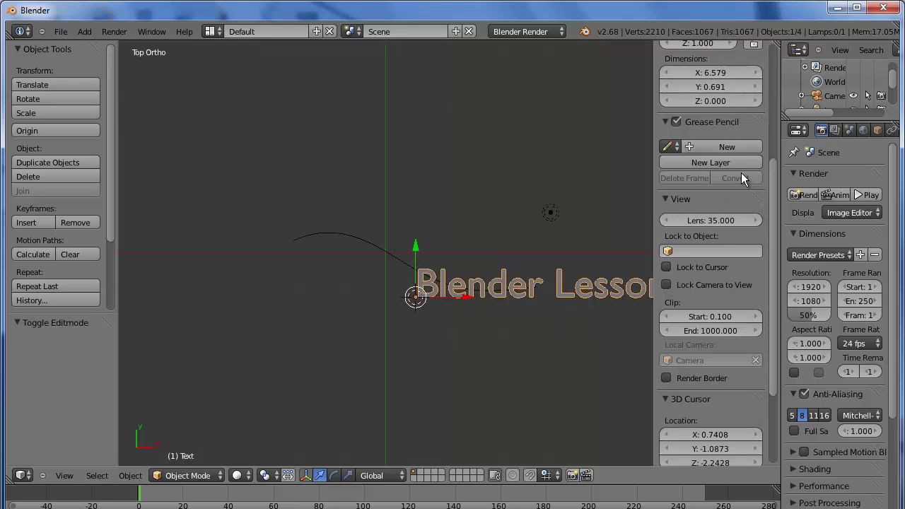
{"action": "left_click_drag", "start_coordinate": [774, 166], "coordinate": [780, 33]}
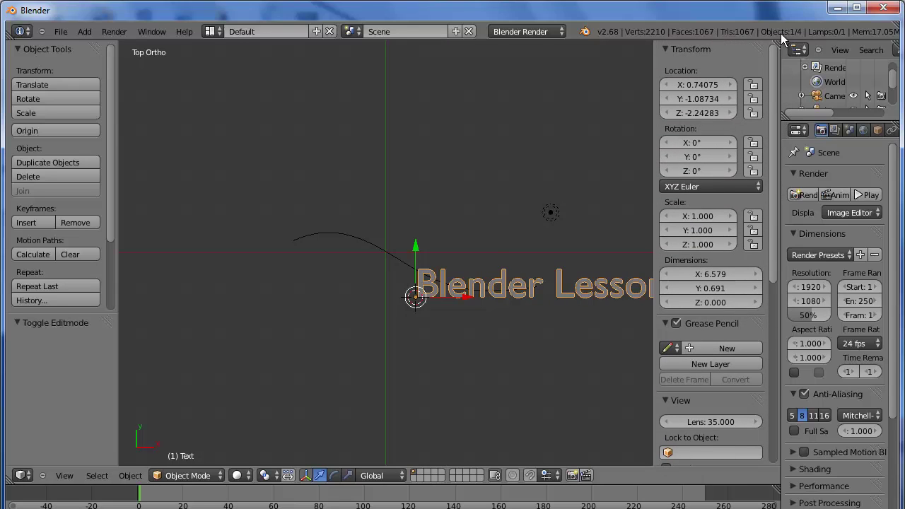
{"action": "left_click", "coordinate": [697, 112]}
{"action": "type", "text": "0"}
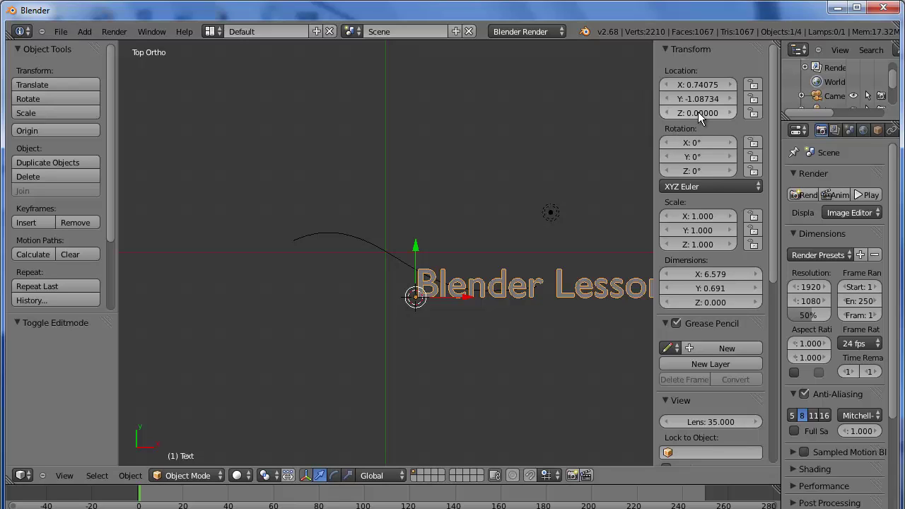
{"action": "key", "text": "Return"}
{"action": "left_click", "coordinate": [698, 98]}
{"action": "type", "text": "0"}
{"action": "key", "text": "Return"}
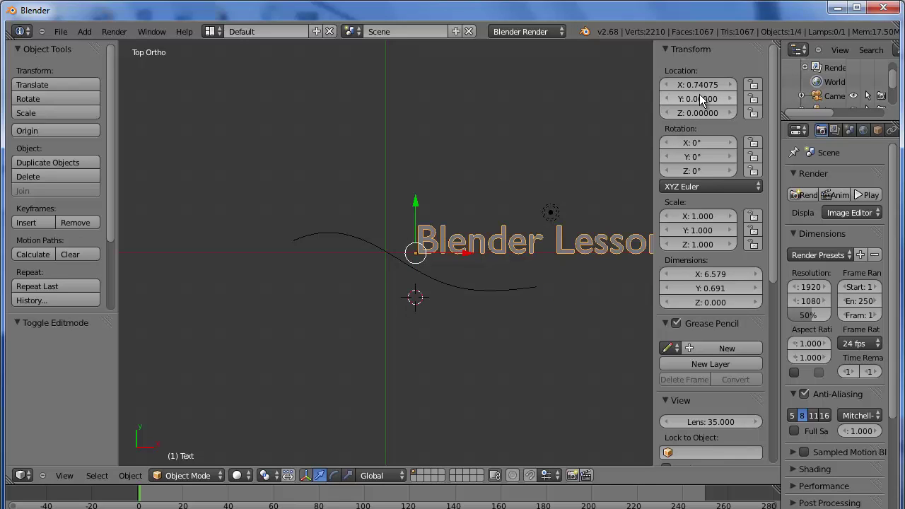
{"action": "left_click", "coordinate": [698, 84]}
{"action": "type", "text": "0"}
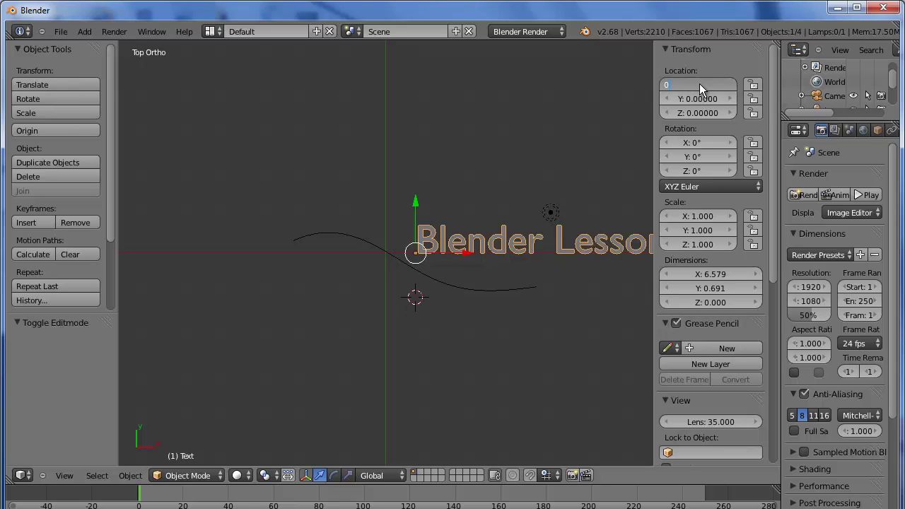
{"action": "key", "text": "Return"}
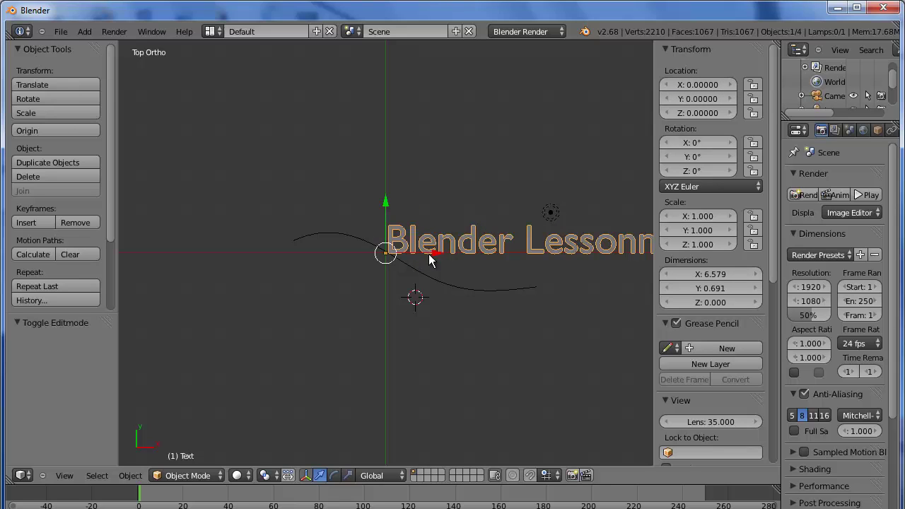
{"action": "left_click_drag", "start_coordinate": [435, 253], "coordinate": [302, 248]}
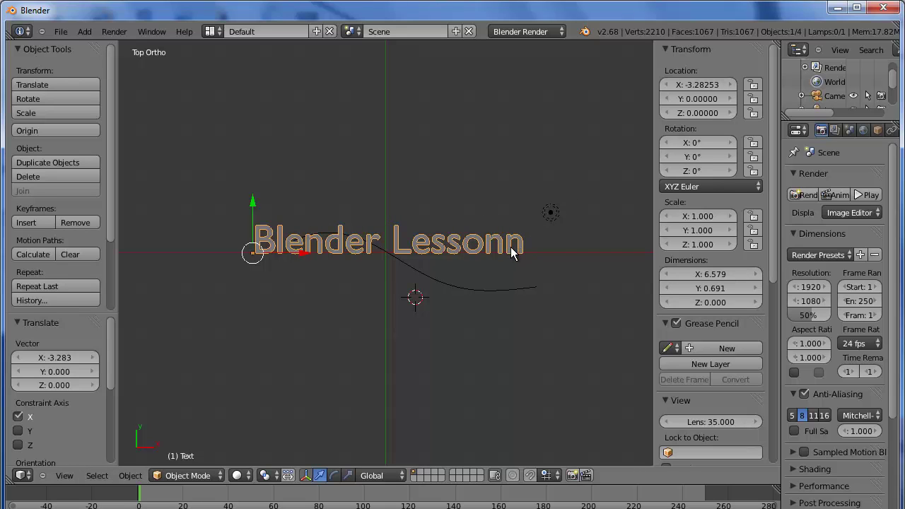
Step: Delete the extra trailing 'n' so the text reads 'Blender Lesson'
{"action": "key", "text": "Tab"}
{"action": "key", "text": "BackSpace"}
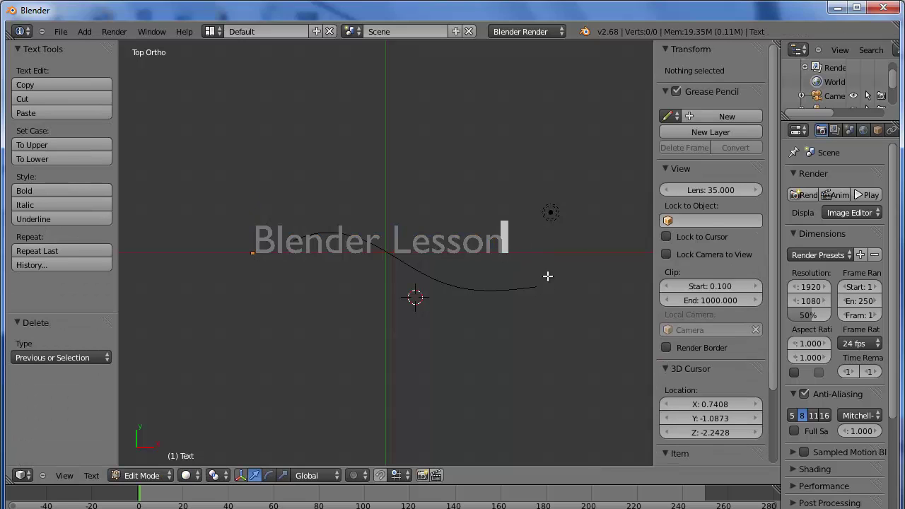
{"action": "key", "text": "Tab"}
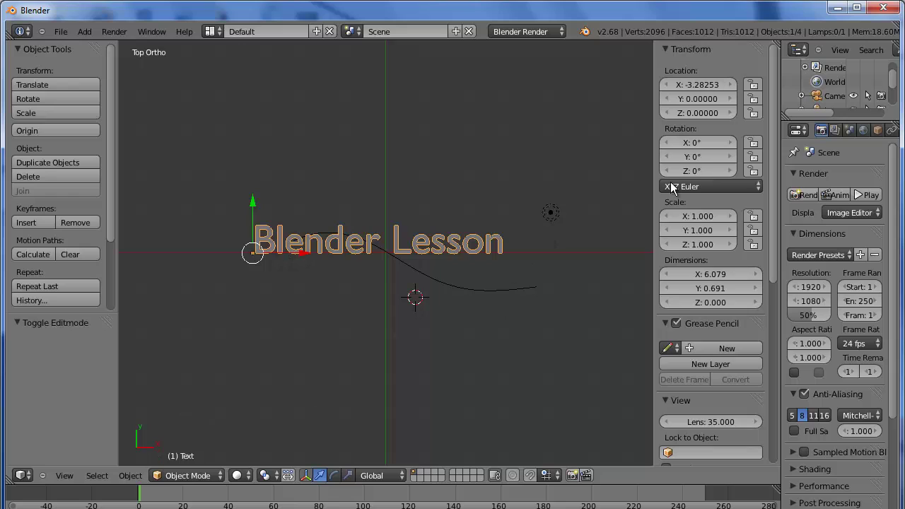
Step: Set the text's X rotation to 90°, hide the N panel, and widen the Properties editor
{"action": "left_click", "coordinate": [700, 142]}
{"action": "type", "text": "90"}
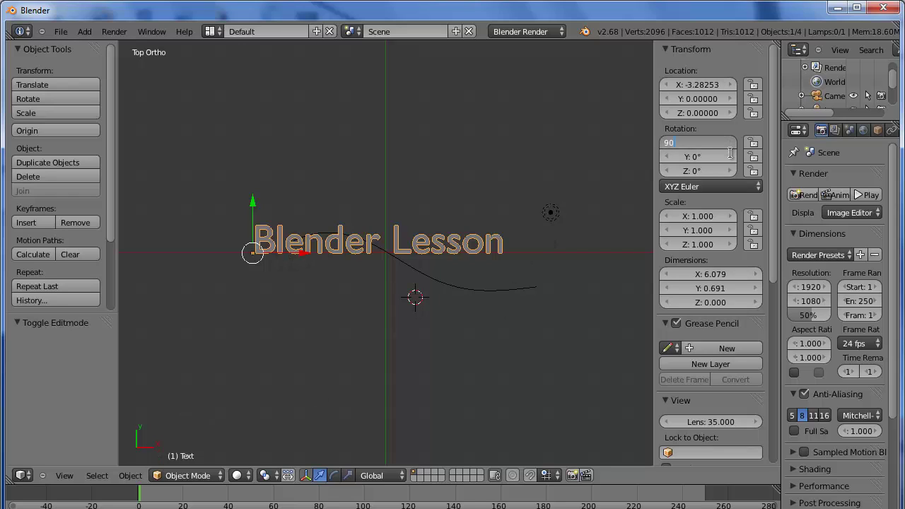
{"action": "key", "text": "Return"}
{"action": "key", "text": "n"}
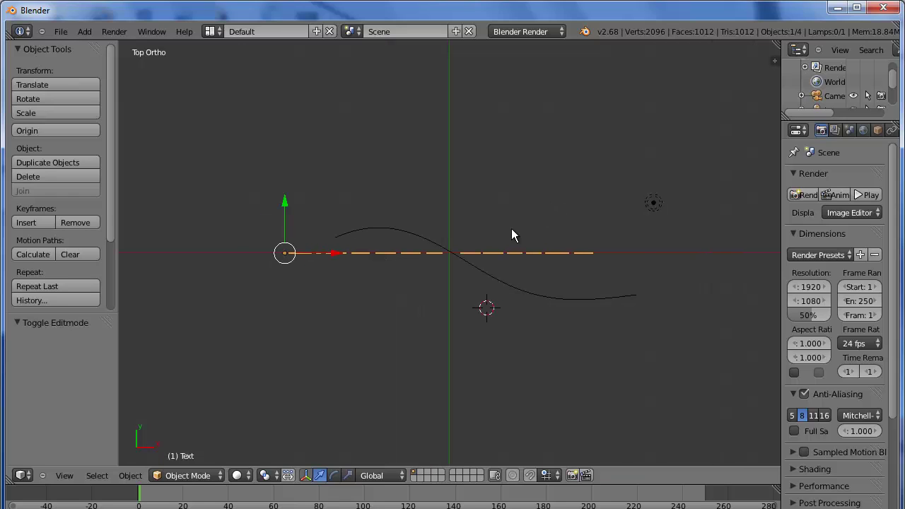
{"action": "left_click_drag", "start_coordinate": [782, 239], "coordinate": [692, 246]}
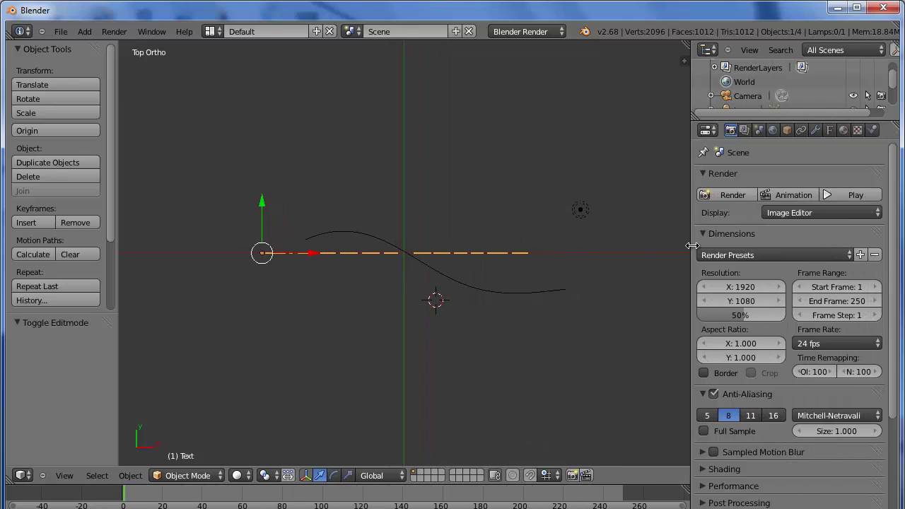
Step: Set the text's Text on Curve to NurbsPath and slide it about 3.19 units along X
{"action": "left_click", "coordinate": [829, 130]}
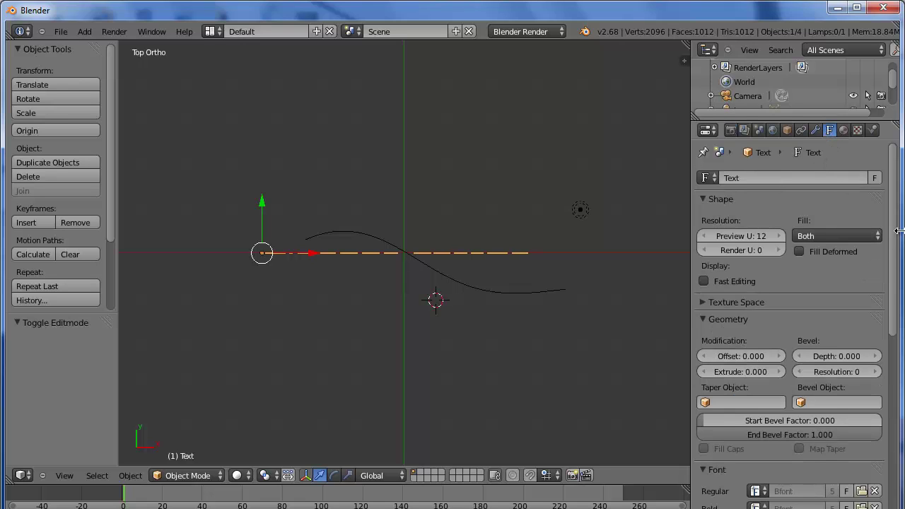
{"action": "scroll", "coordinate": [893, 283], "scroll_direction": "down", "scroll_amount": 2}
{"action": "left_click_drag", "start_coordinate": [893, 282], "coordinate": [883, 432]}
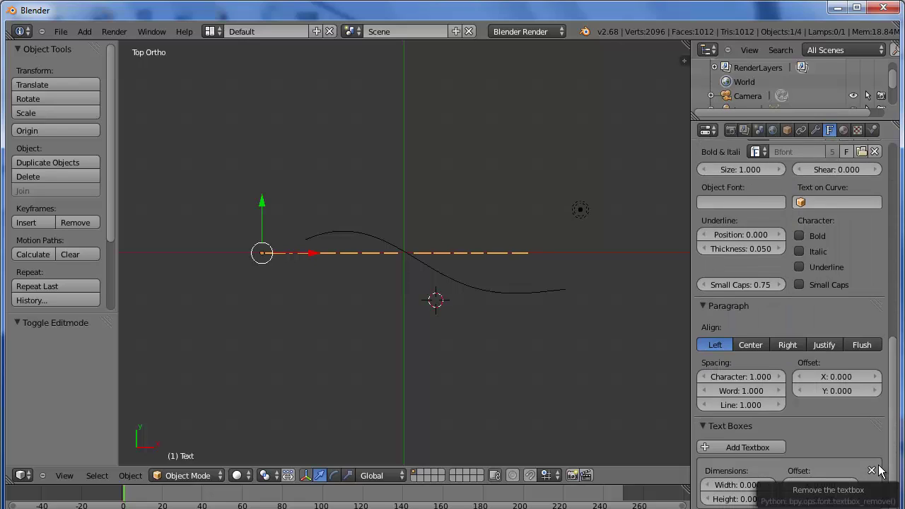
{"action": "left_click", "coordinate": [822, 199]}
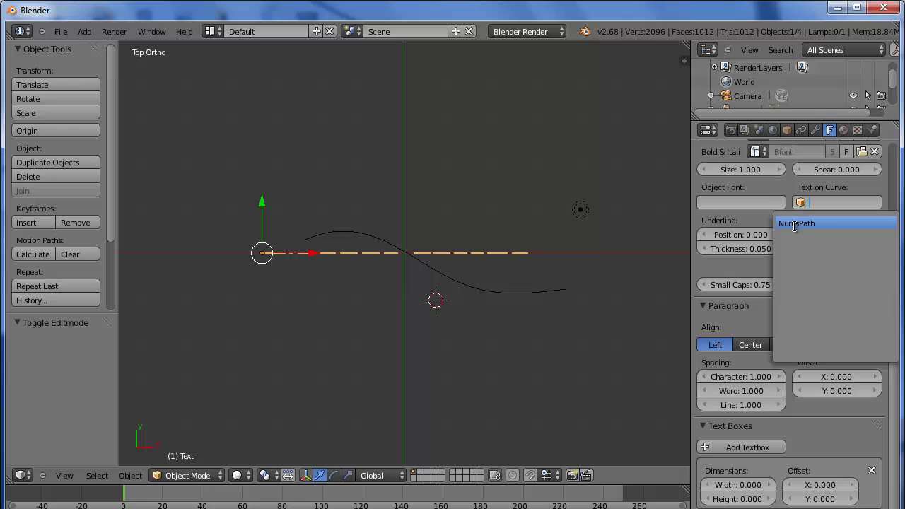
{"action": "left_click", "coordinate": [795, 223]}
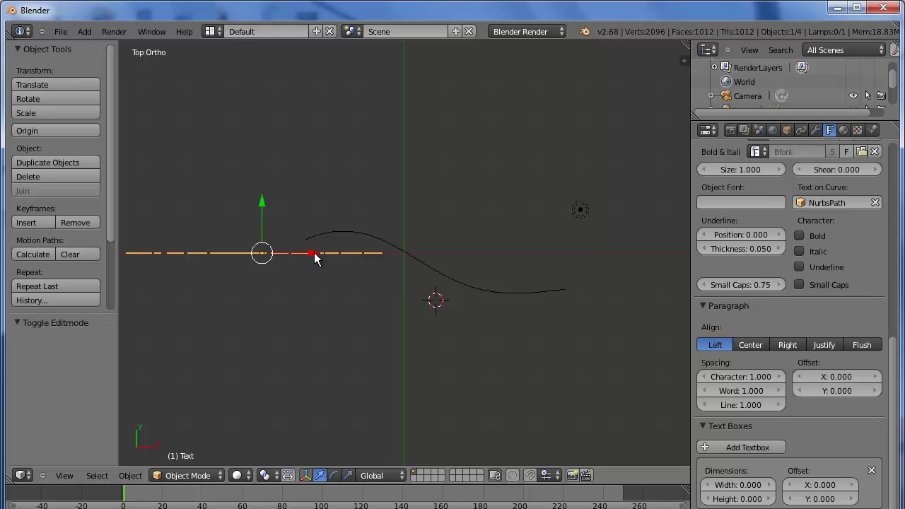
{"action": "mouse_move", "coordinate": [313, 253]}
{"action": "left_mouse_down"}
{"action": "mouse_move", "coordinate": [460, 261]}
{"action": "mouse_move", "coordinate": [451, 261]}
{"action": "left_mouse_up"}
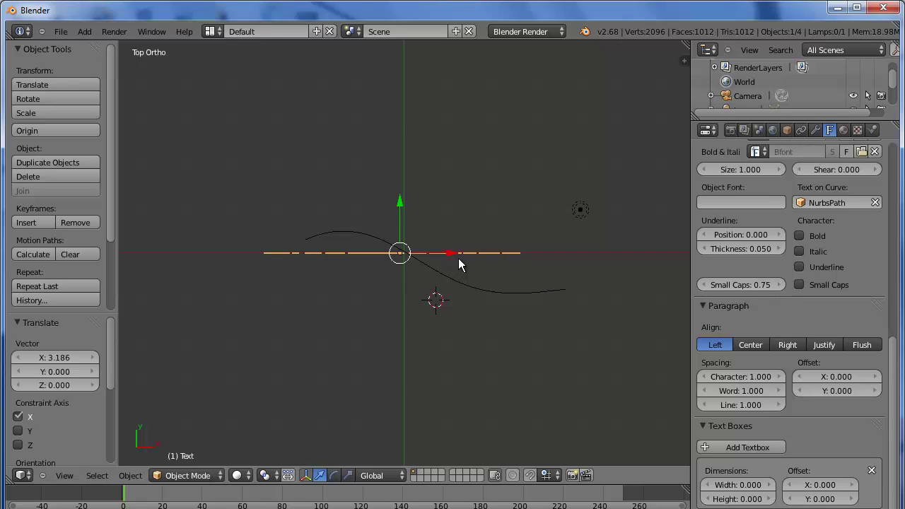
Step: Orbit to an angled overhead view of the curved text and scroll back to the Shape and Geometry panels
{"action": "mouse_move", "coordinate": [458, 258]}
{"action": "middle_mouse_down"}
{"action": "mouse_move", "coordinate": [455, 77]}
{"action": "mouse_move", "coordinate": [473, 117]}
{"action": "mouse_move", "coordinate": [482, 118]}
{"action": "mouse_move", "coordinate": [456, 127]}
{"action": "mouse_move", "coordinate": [452, 113]}
{"action": "mouse_move", "coordinate": [460, 112]}
{"action": "middle_mouse_up"}
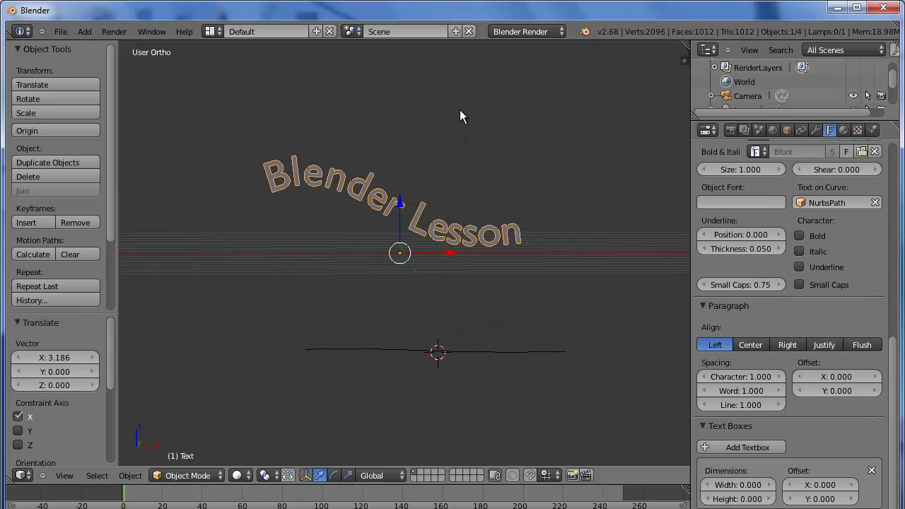
{"action": "mouse_move", "coordinate": [518, 157]}
{"action": "middle_mouse_down"}
{"action": "mouse_move", "coordinate": [516, 262]}
{"action": "mouse_move", "coordinate": [505, 311]}
{"action": "mouse_move", "coordinate": [519, 297]}
{"action": "middle_mouse_up"}
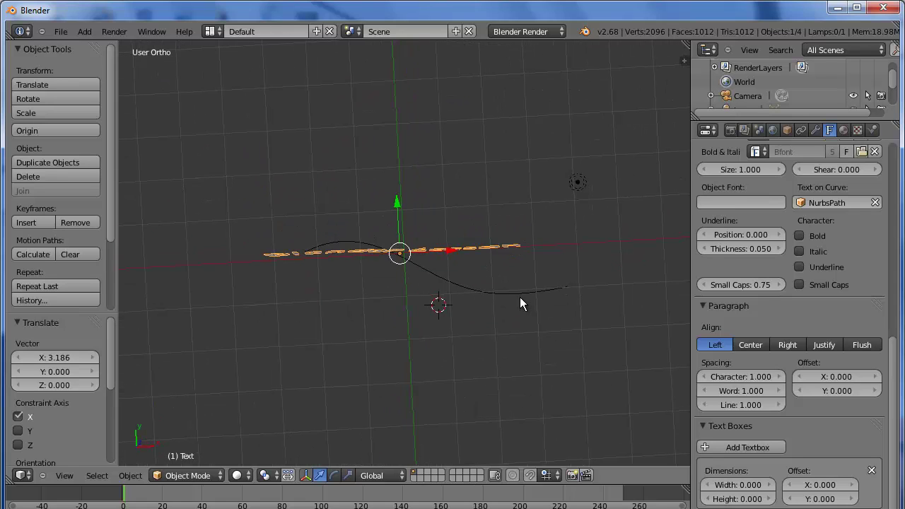
{"action": "left_click_drag", "start_coordinate": [894, 369], "coordinate": [893, 145]}
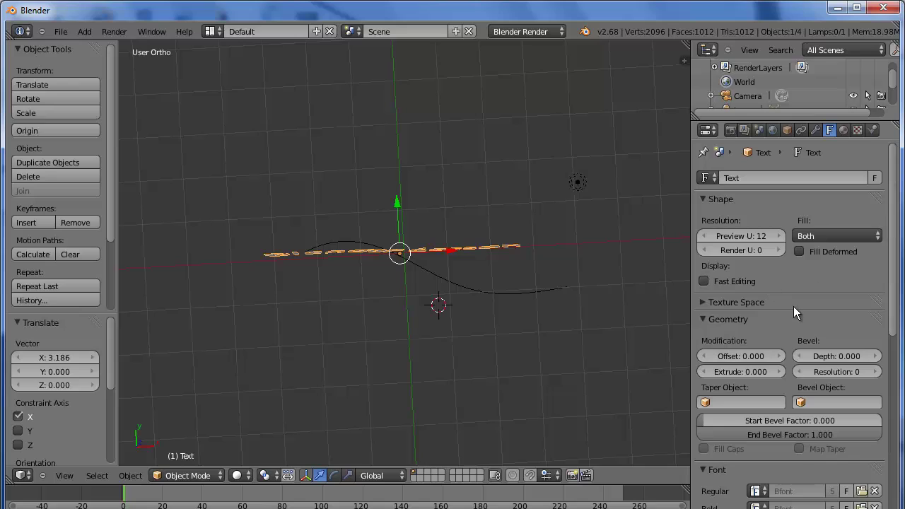
Step: Set the text's Extrude to 0.1 after trying 0.2, then orbit and zoom to face the letters
{"action": "left_click", "coordinate": [779, 370]}
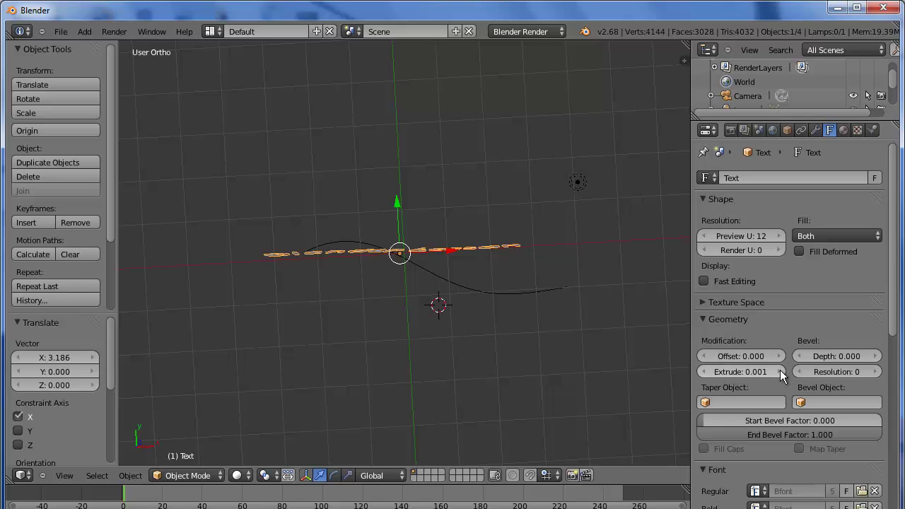
{"action": "left_click", "coordinate": [778, 371]}
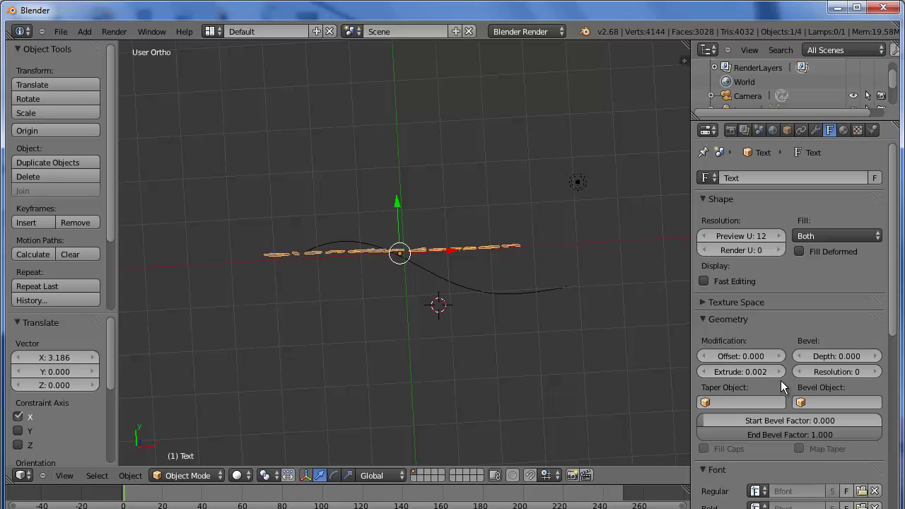
{"action": "left_click", "coordinate": [750, 373]}
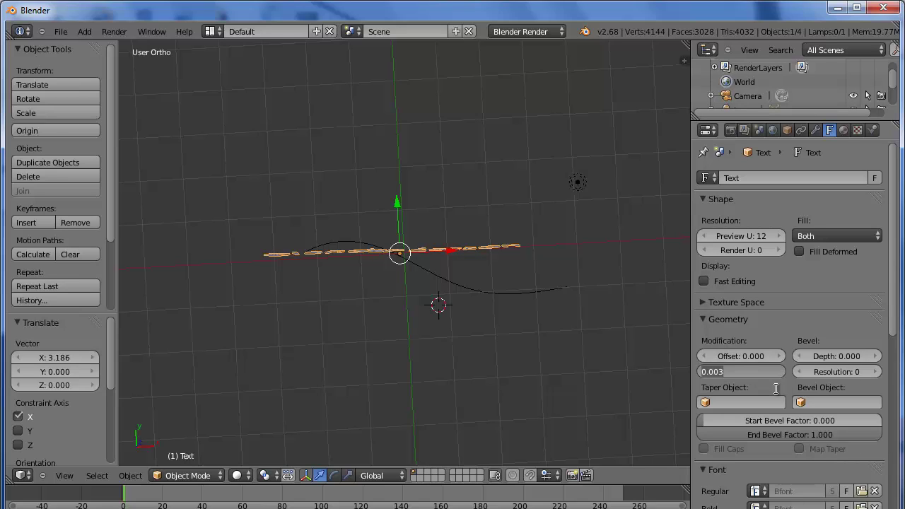
{"action": "type", "text": "0.2"}
{"action": "key", "text": "Return"}
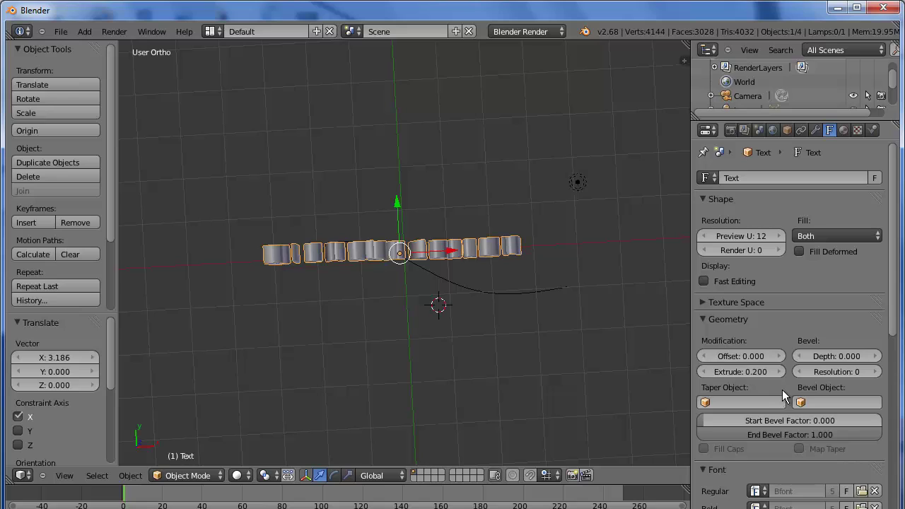
{"action": "left_click_drag", "start_coordinate": [759, 368], "coordinate": [772, 378]}
{"action": "left_click", "coordinate": [741, 371]}
{"action": "type", "text": "0.1"}
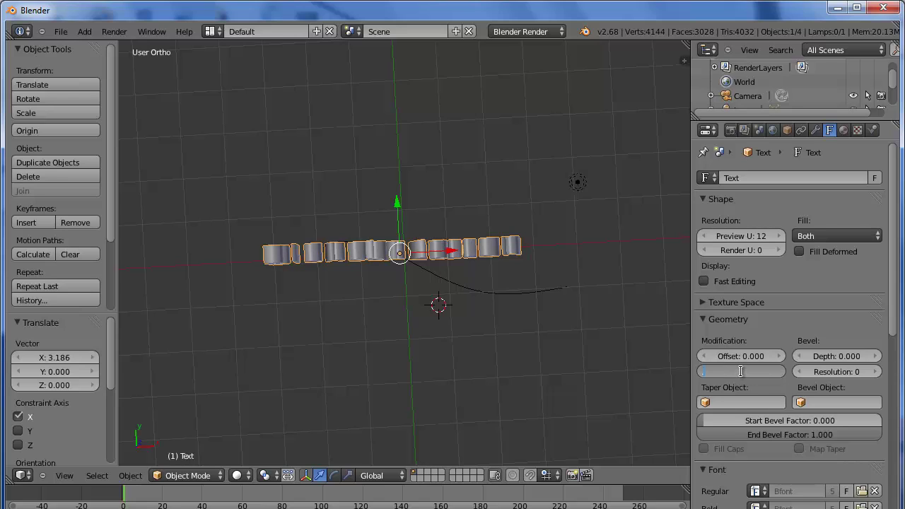
{"action": "key", "text": "Return"}
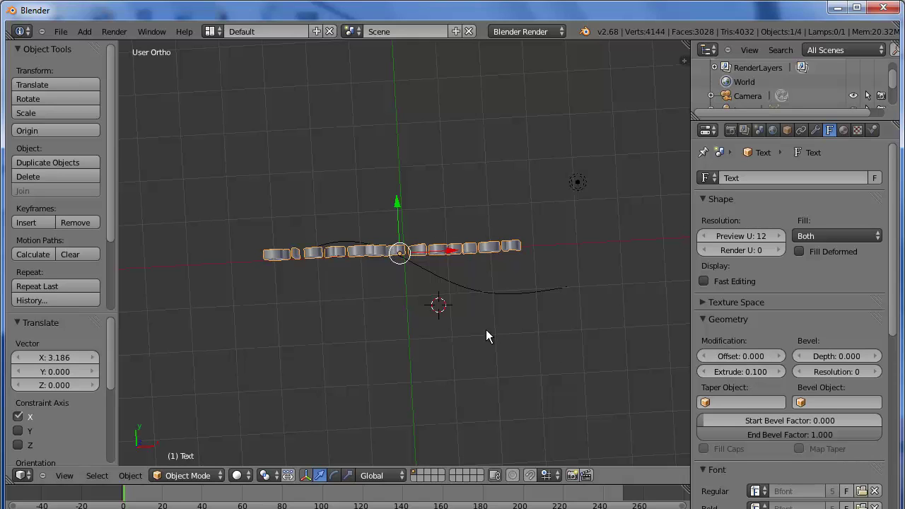
{"action": "mouse_move", "coordinate": [554, 302]}
{"action": "middle_mouse_down"}
{"action": "mouse_move", "coordinate": [556, 244]}
{"action": "mouse_move", "coordinate": [549, 241]}
{"action": "middle_mouse_up"}
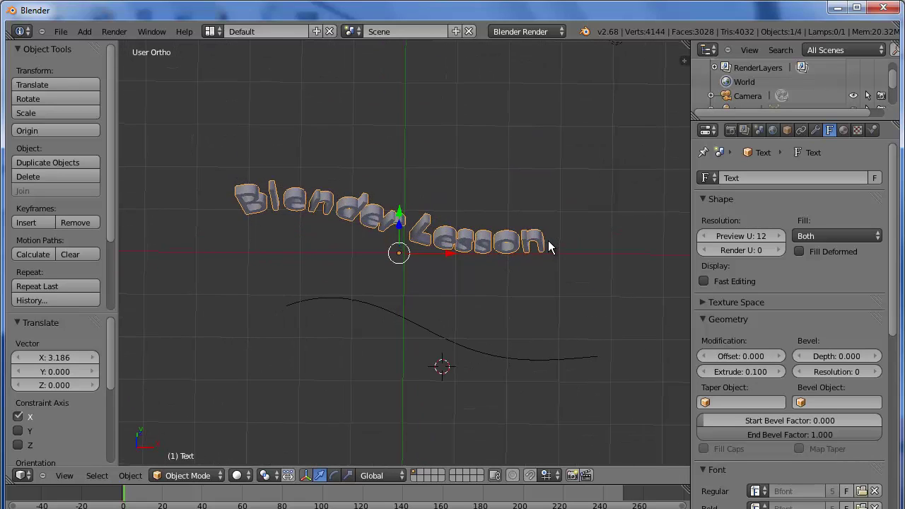
{"action": "scroll", "coordinate": [550, 246], "scroll_direction": "up", "scroll_amount": 3}
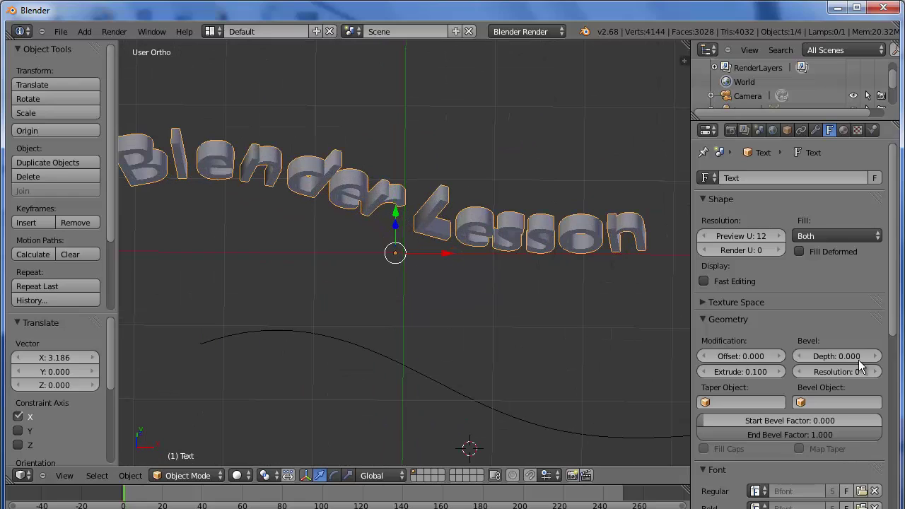
Step: Set Bevel Depth to 0.05 after trying 0.1, orbiting to inspect the rounded letters
{"action": "left_click", "coordinate": [876, 358]}
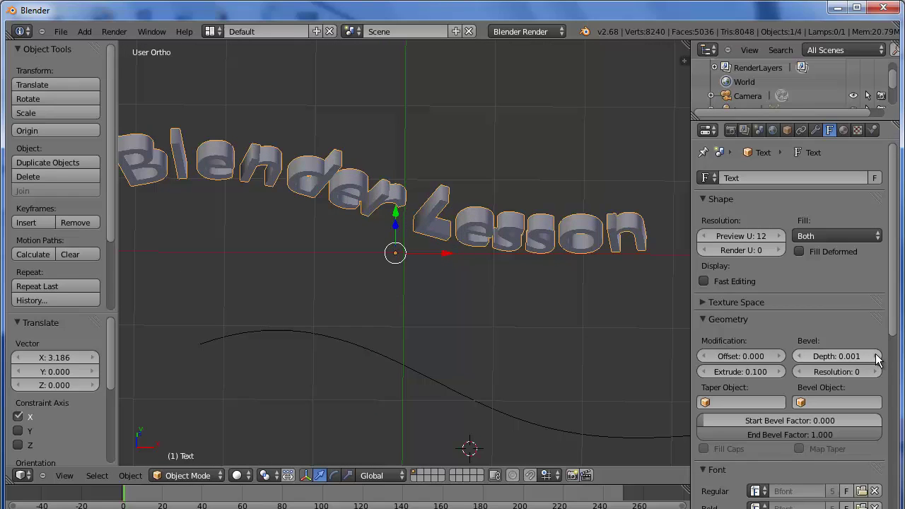
{"action": "left_click", "coordinate": [876, 357]}
{"action": "left_click", "coordinate": [855, 355]}
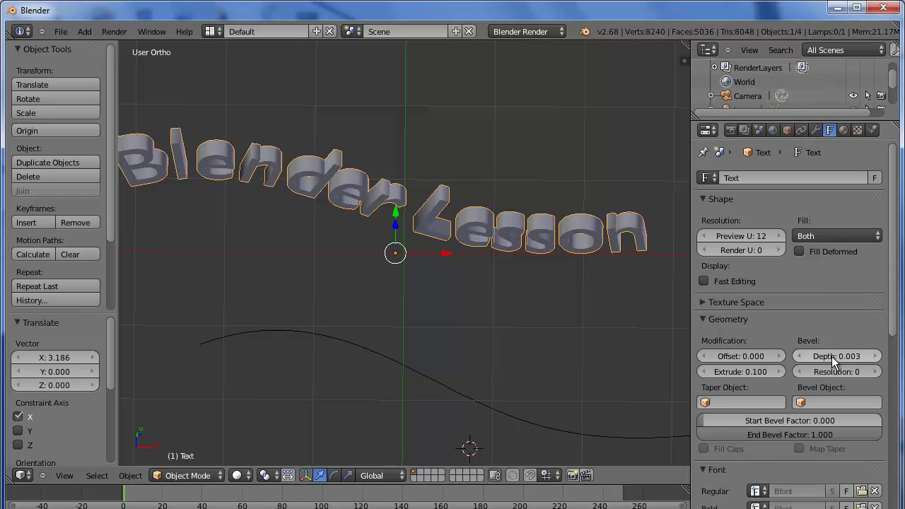
{"action": "left_click", "coordinate": [831, 357]}
{"action": "type", "text": "0.1"}
{"action": "key", "text": "Return"}
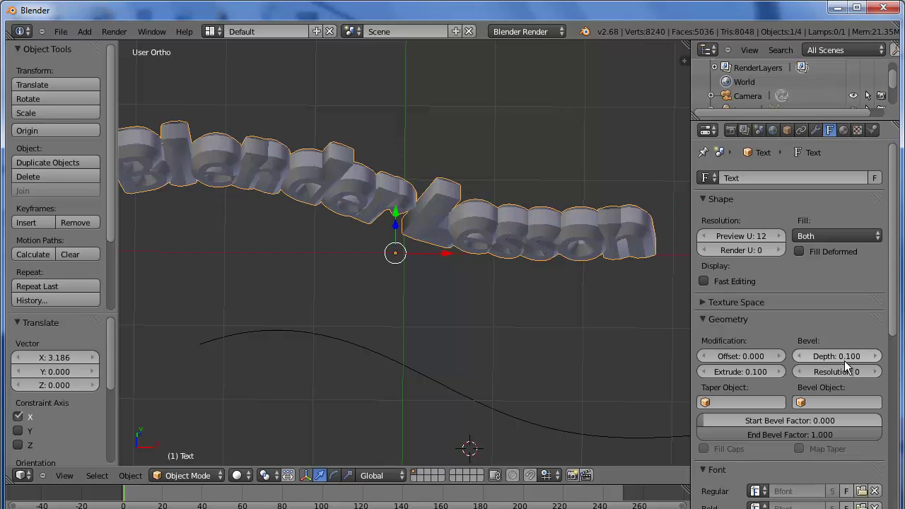
{"action": "mouse_move", "coordinate": [636, 301]}
{"action": "middle_mouse_down"}
{"action": "mouse_move", "coordinate": [576, 285]}
{"action": "mouse_move", "coordinate": [529, 329]}
{"action": "mouse_move", "coordinate": [529, 343]}
{"action": "mouse_move", "coordinate": [592, 202]}
{"action": "mouse_move", "coordinate": [565, 201]}
{"action": "middle_mouse_up"}
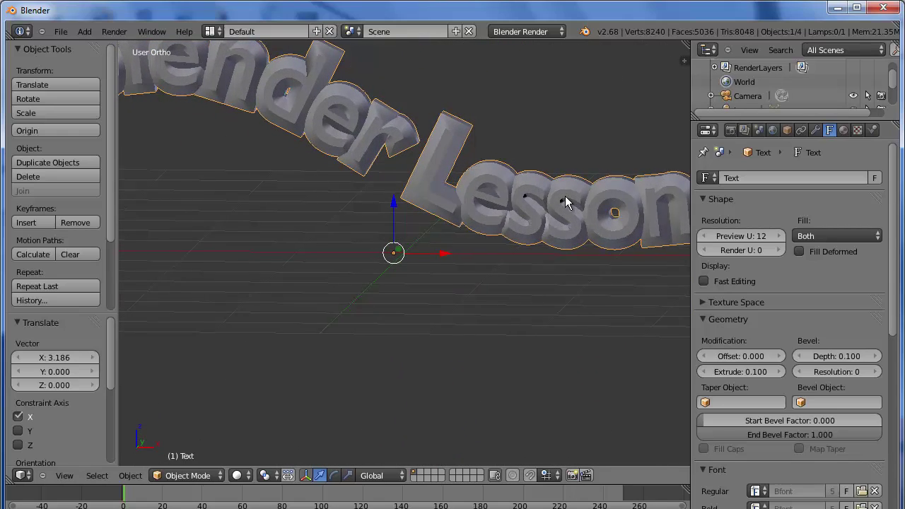
{"action": "scroll", "coordinate": [545, 285], "scroll_direction": "down", "scroll_amount": 2}
{"action": "scroll", "coordinate": [544, 286], "scroll_direction": "down", "scroll_amount": 3}
{"action": "left_click", "coordinate": [818, 355]}
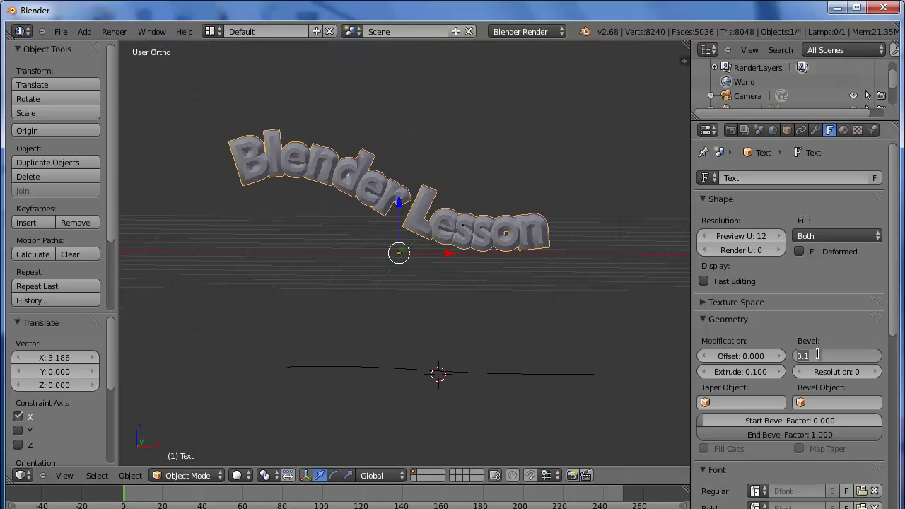
{"action": "type", "text": "05"}
{"action": "key", "text": "Return"}
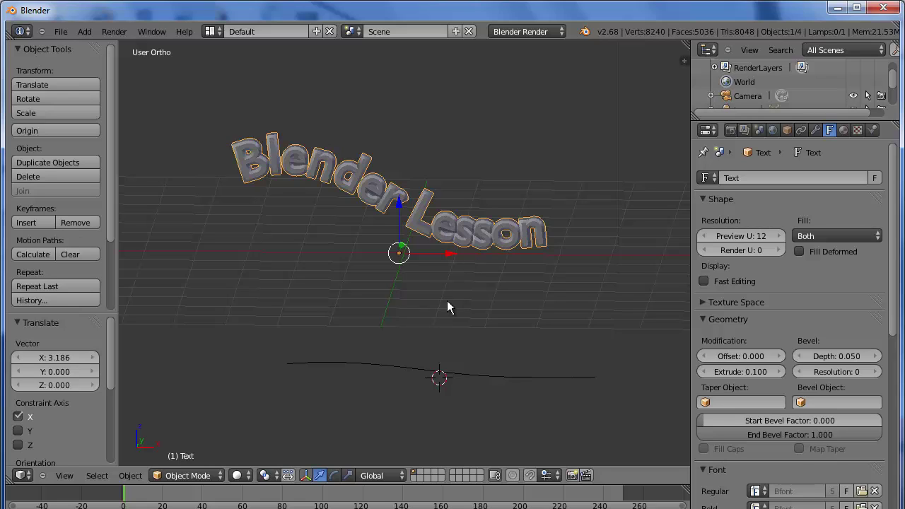
Step: Enter the text's Edit Mode and reduce character spacing by 1 with Alt+Left
{"action": "key", "text": "Tab"}
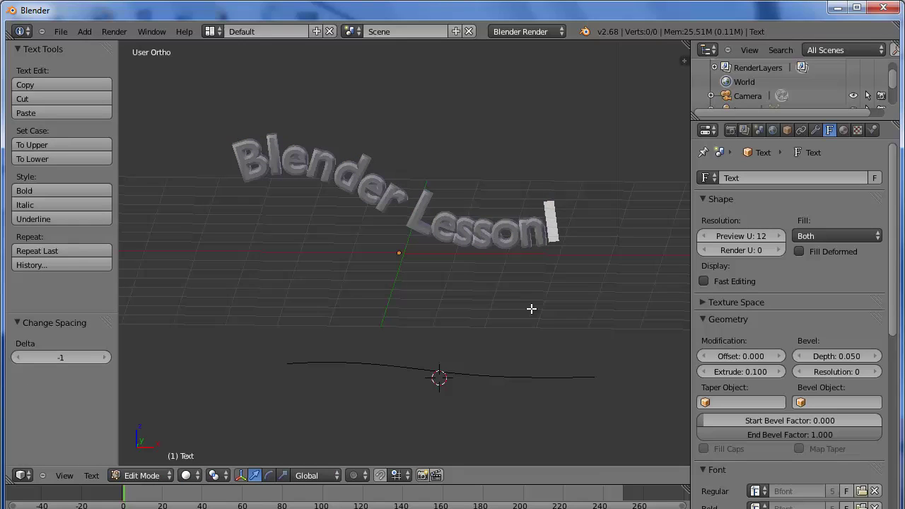
{"action": "key", "text": "alt+Left"}
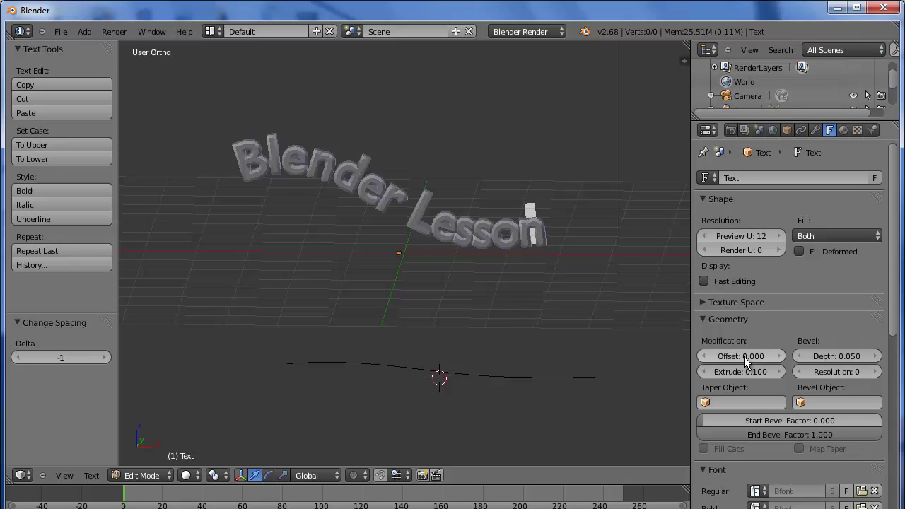
Step: Lower the font's Geometry Offset from -0.022 to -0.034 to thin the Blender Lesson letters
{"action": "left_click", "coordinate": [704, 356]}
{"action": "left_click", "coordinate": [704, 356]}
{"action": "left_click", "coordinate": [704, 356]}
{"action": "left_click", "coordinate": [703, 356]}
{"action": "left_click", "coordinate": [704, 356]}
{"action": "left_click", "coordinate": [704, 356]}
{"action": "left_click", "coordinate": [704, 357]}
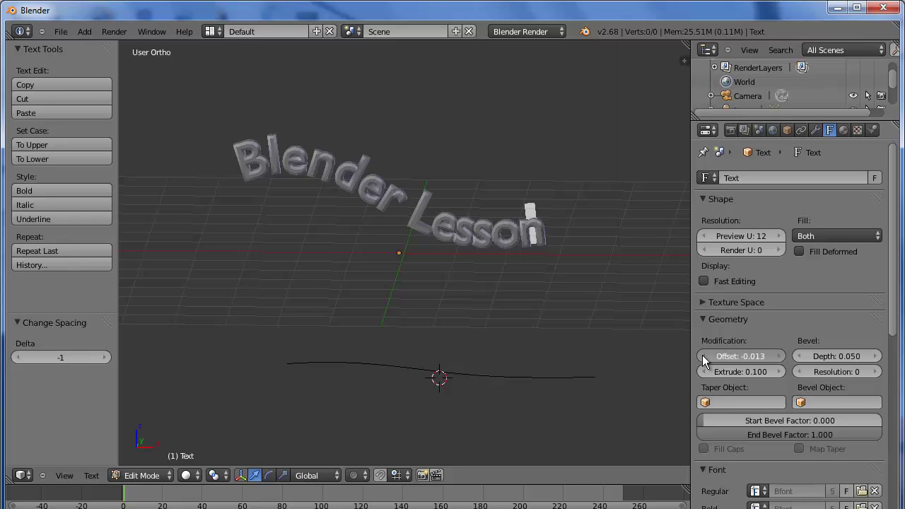
{"action": "left_click", "coordinate": [704, 356]}
{"action": "left_click", "coordinate": [704, 357]}
{"action": "left_click", "coordinate": [704, 356]}
{"action": "left_click", "coordinate": [703, 356]}
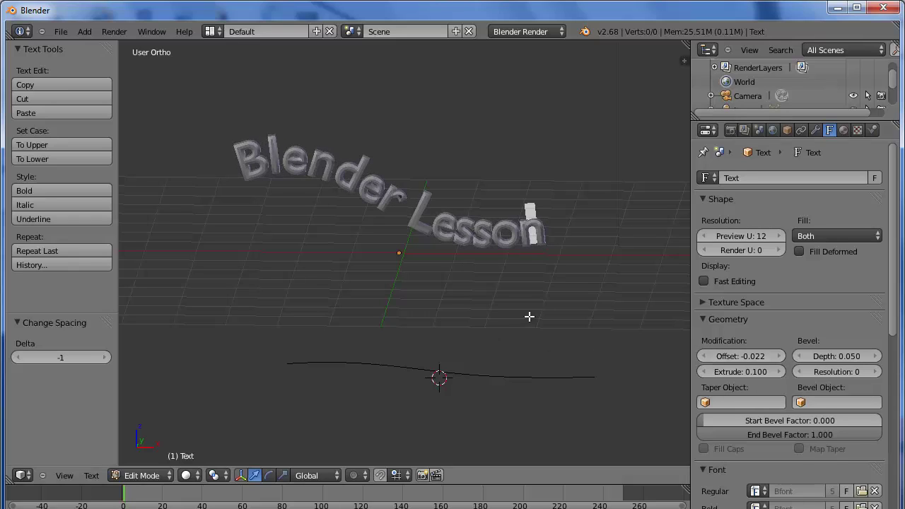
{"action": "scroll", "coordinate": [549, 310], "scroll_direction": "up", "scroll_amount": 2}
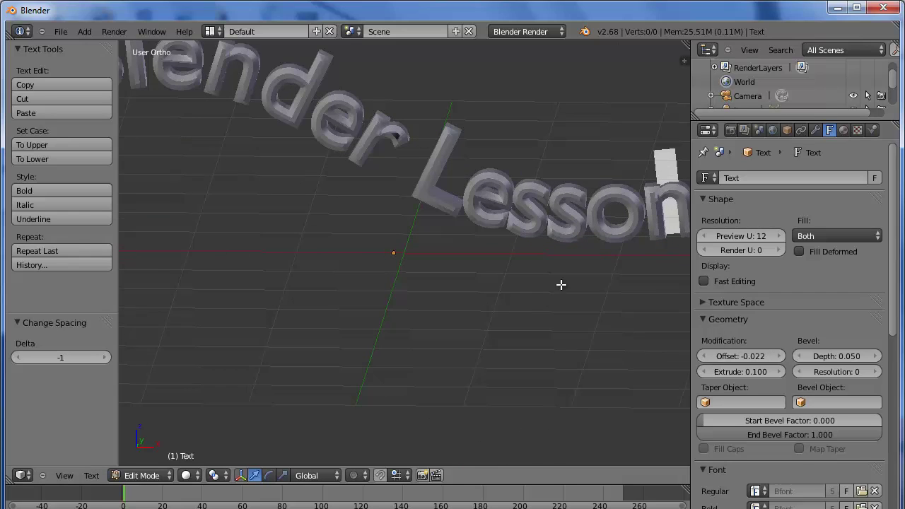
{"action": "scroll", "coordinate": [551, 302], "scroll_direction": "up", "scroll_amount": 2}
{"action": "scroll", "coordinate": [499, 384], "scroll_direction": "up", "scroll_amount": 1}
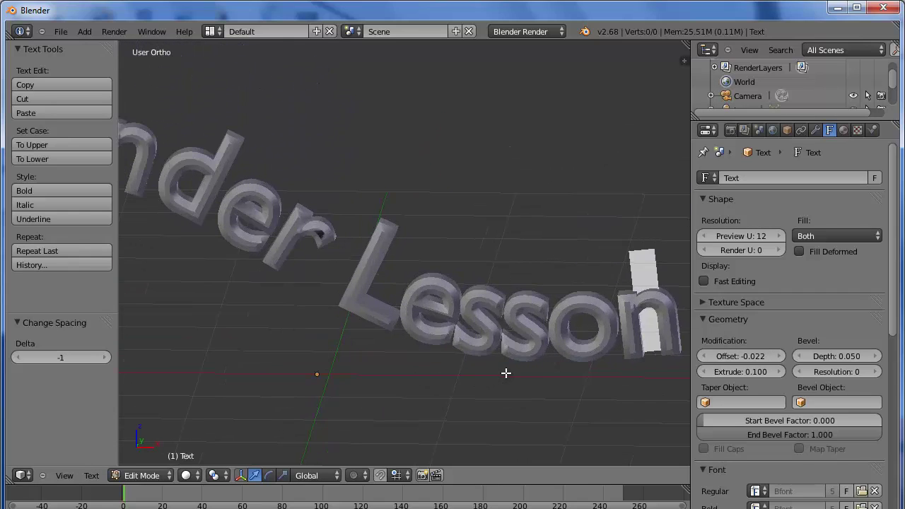
{"action": "scroll", "coordinate": [506, 372], "scroll_direction": "up", "scroll_amount": 1}
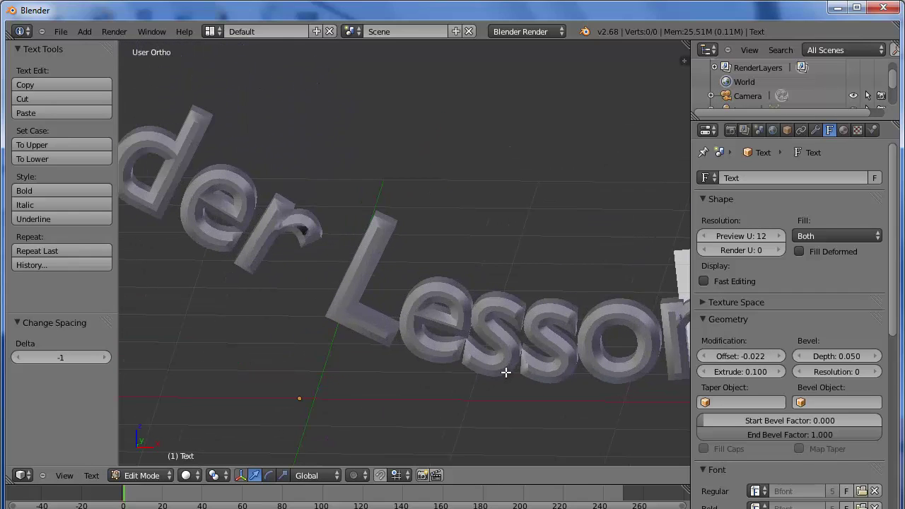
{"action": "left_click", "coordinate": [704, 355]}
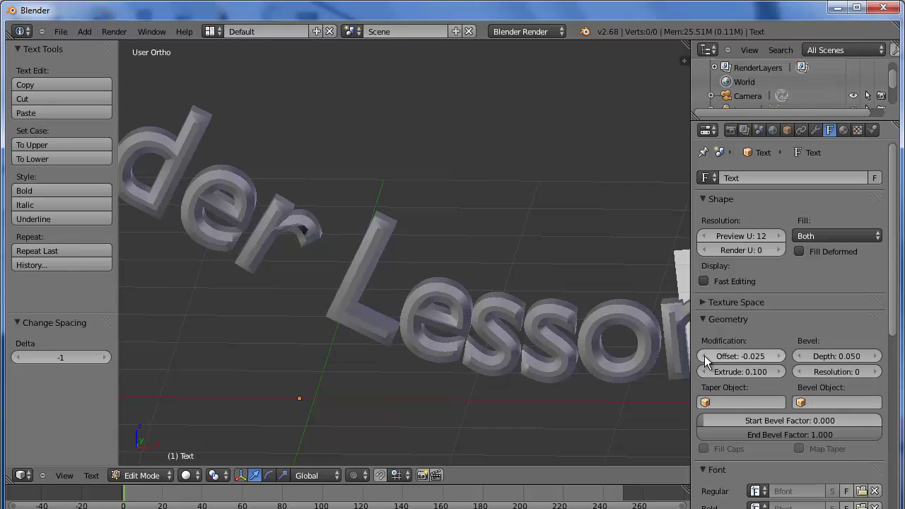
{"action": "left_click", "coordinate": [704, 356]}
{"action": "left_click", "coordinate": [703, 356]}
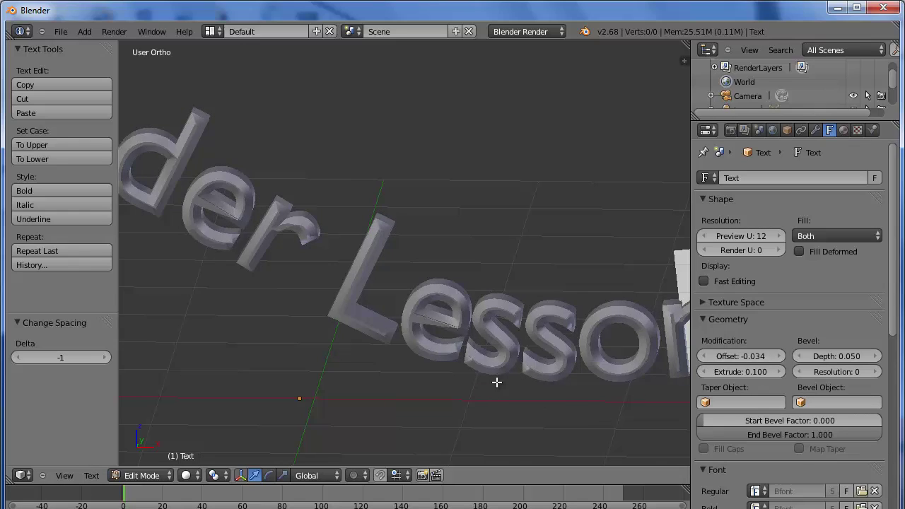
{"action": "mouse_move", "coordinate": [495, 382]}
{"action": "middle_mouse_down"}
{"action": "mouse_move", "coordinate": [546, 396]}
{"action": "mouse_move", "coordinate": [575, 354]}
{"action": "mouse_move", "coordinate": [474, 339]}
{"action": "mouse_move", "coordinate": [465, 367]}
{"action": "mouse_move", "coordinate": [479, 391]}
{"action": "mouse_move", "coordinate": [506, 393]}
{"action": "middle_mouse_up"}
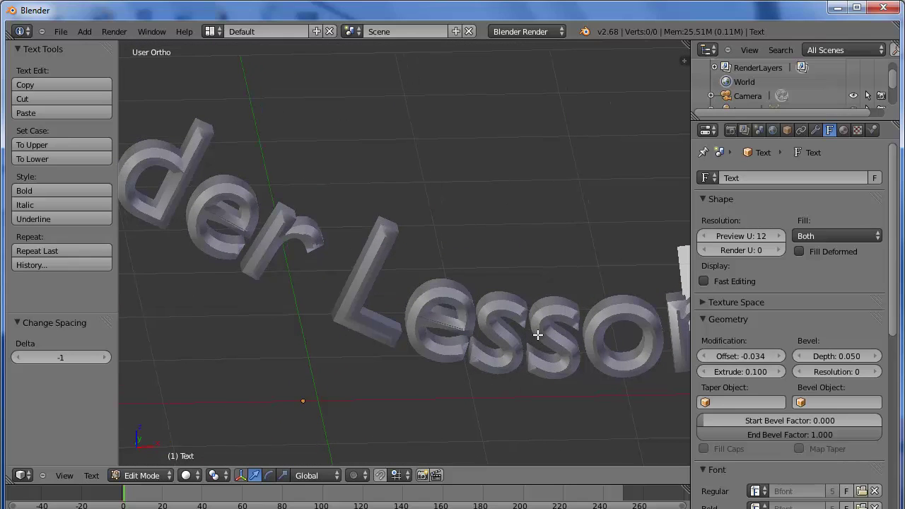
{"action": "scroll", "coordinate": [538, 332], "scroll_direction": "down", "scroll_amount": 4}
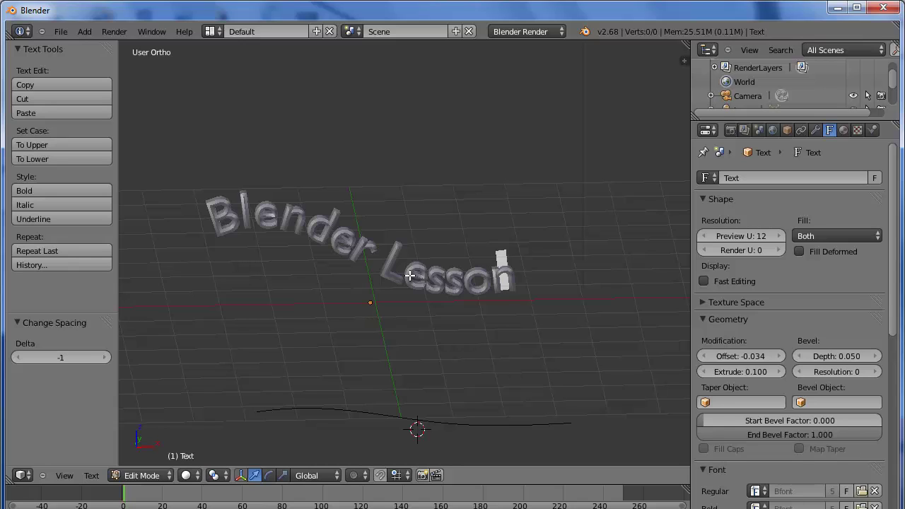
Step: Return to Object Mode and nudge the text slightly along Y from the top view
{"action": "key", "text": "Tab"}
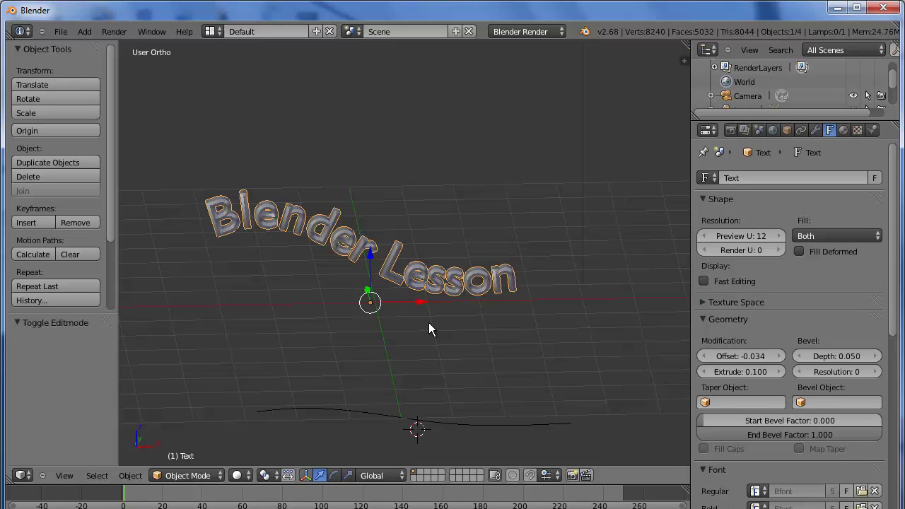
{"action": "key", "text": "KP_7"}
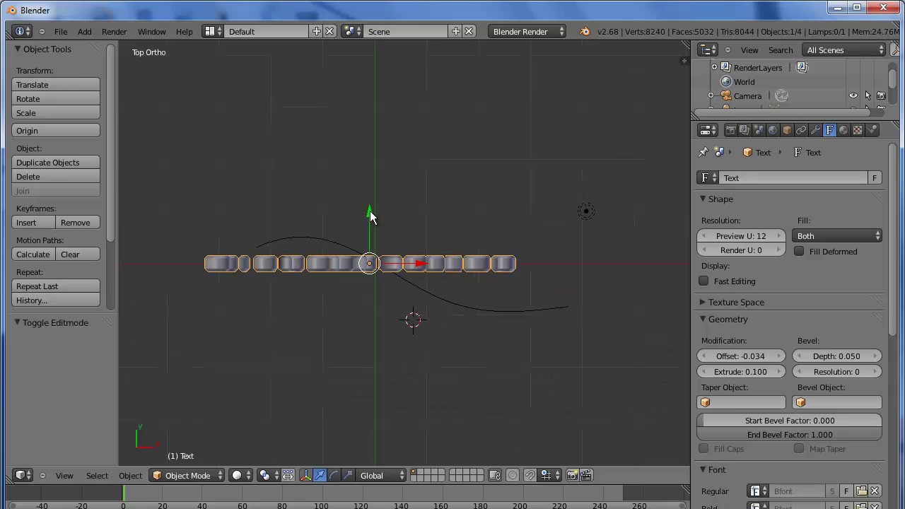
{"action": "left_click_drag", "start_coordinate": [368, 212], "coordinate": [369, 230]}
Step: Add a mesh plane and set its location to 0, 0, 0
{"action": "key", "text": "shift+a"}
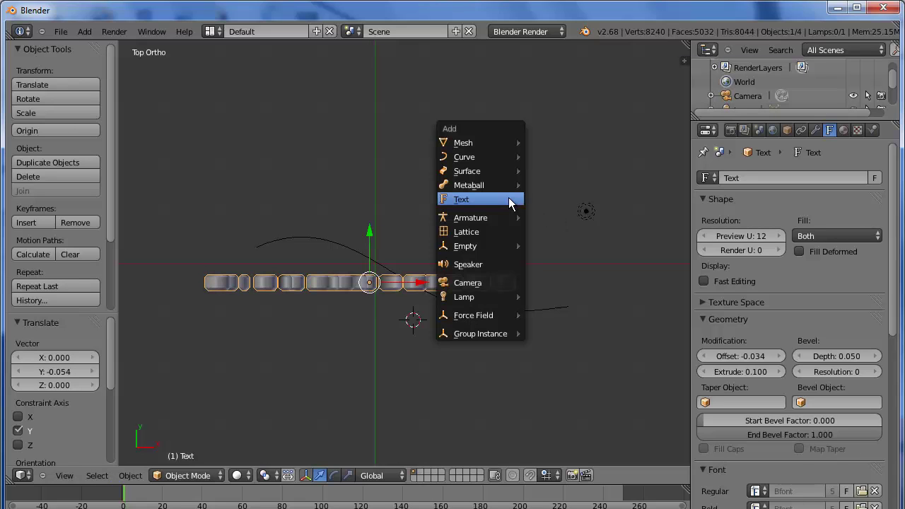
{"action": "mouse_move", "coordinate": [464, 143]}
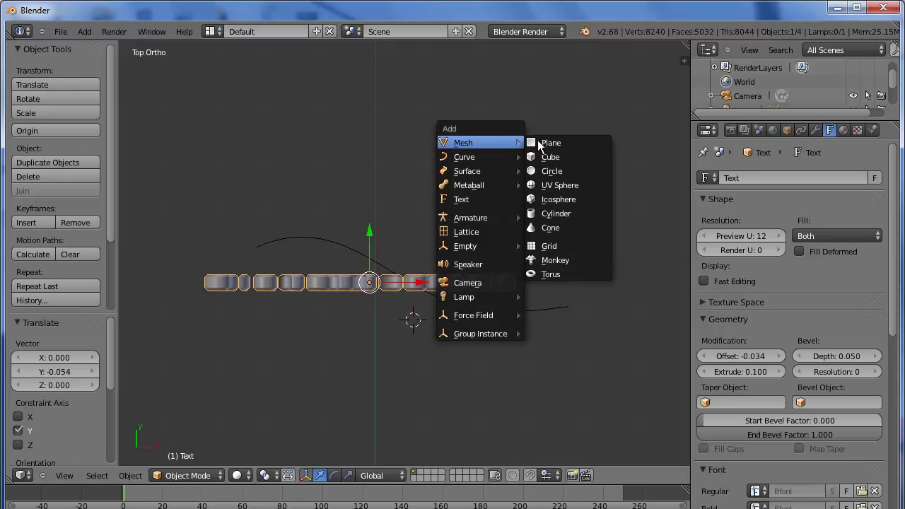
{"action": "left_click", "coordinate": [554, 142]}
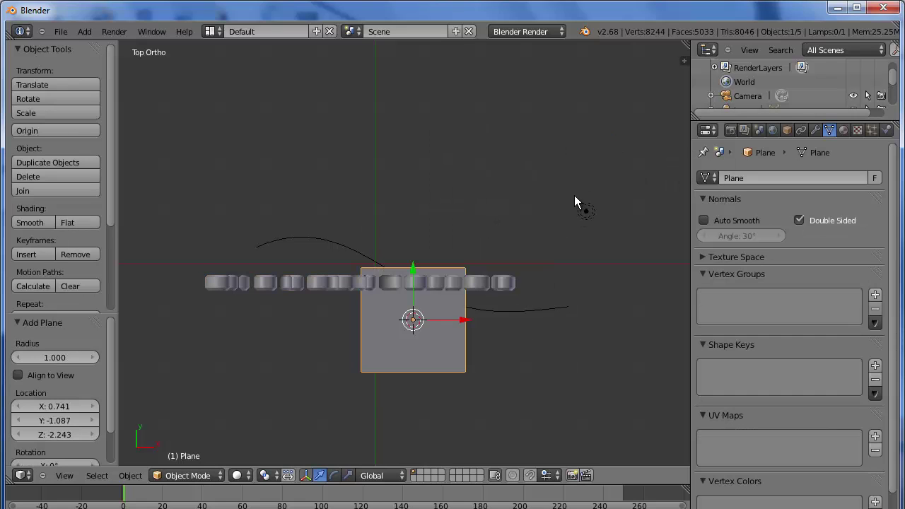
{"action": "key", "text": "n"}
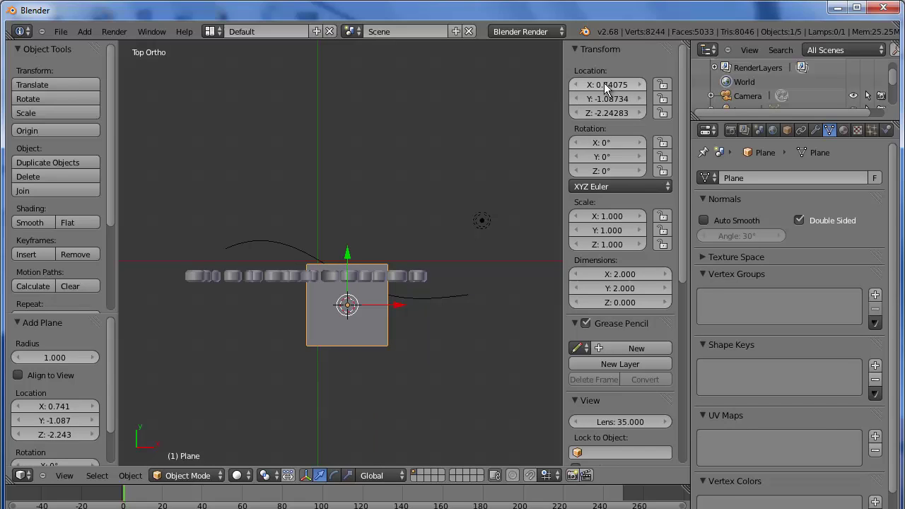
{"action": "left_click", "coordinate": [604, 83]}
{"action": "type", "text": "0"}
{"action": "key", "text": "Return"}
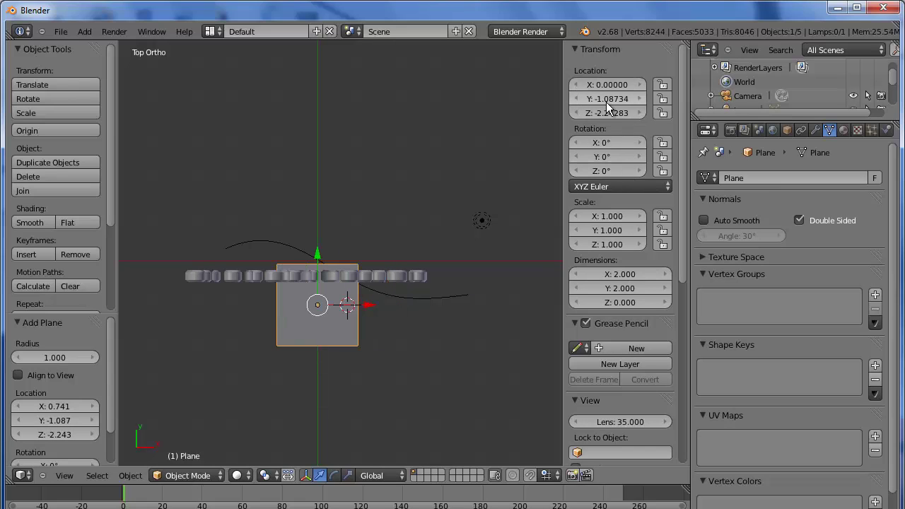
{"action": "left_click", "coordinate": [606, 102]}
{"action": "type", "text": "0"}
{"action": "key", "text": "Return"}
{"action": "type", "text": "00000"}
{"action": "key", "text": "Return"}
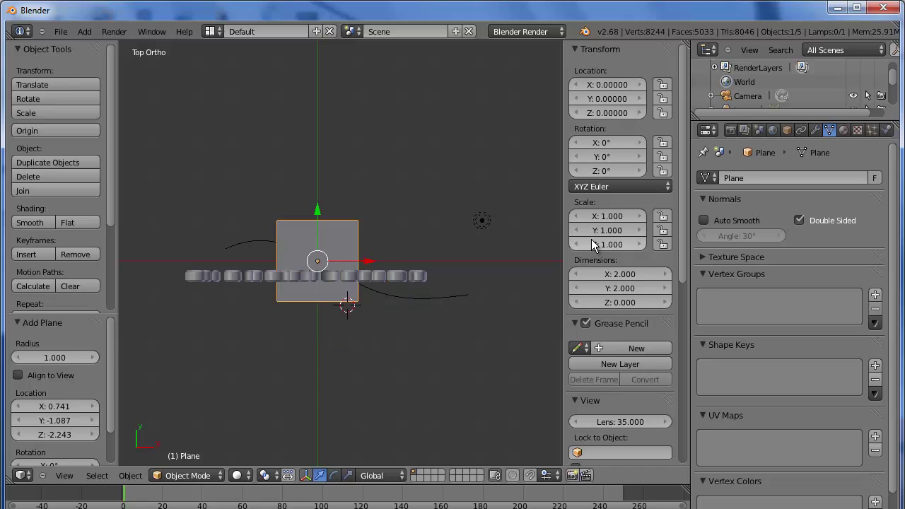
Step: Scale the plane to 10 in X and Y and rotate it 90° around X
{"action": "left_click", "coordinate": [614, 215]}
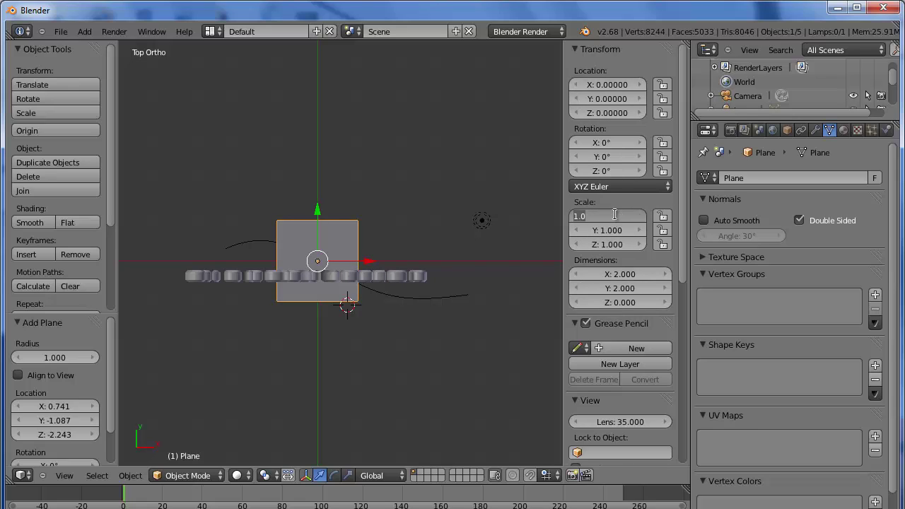
{"action": "type", "text": "10"}
{"action": "key", "text": "Return"}
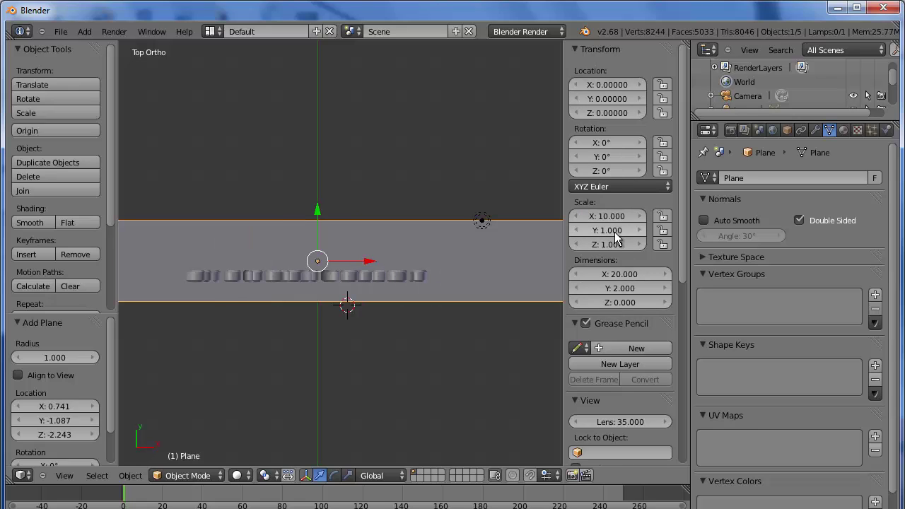
{"action": "left_click", "coordinate": [613, 231]}
{"action": "type", "text": "10"}
{"action": "key", "text": "Return"}
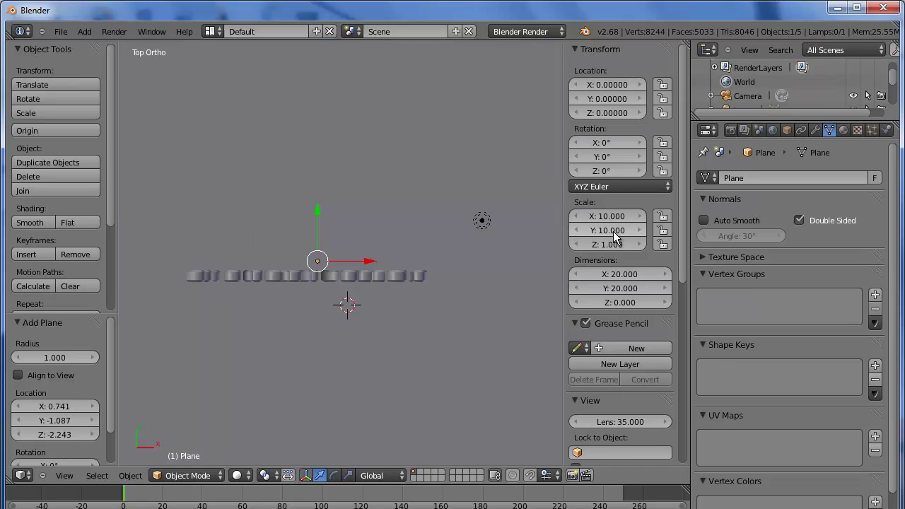
{"action": "left_click", "coordinate": [599, 146]}
{"action": "type", "text": "90"}
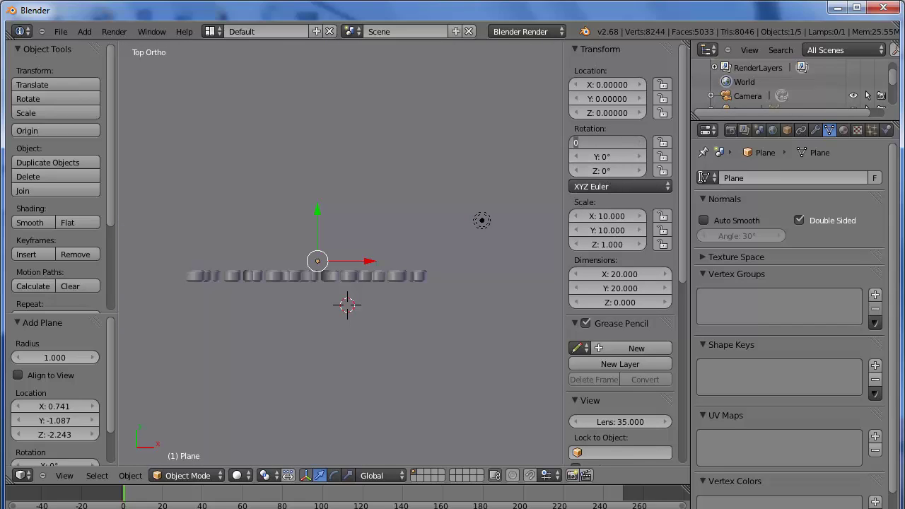
{"action": "key", "text": "Return"}
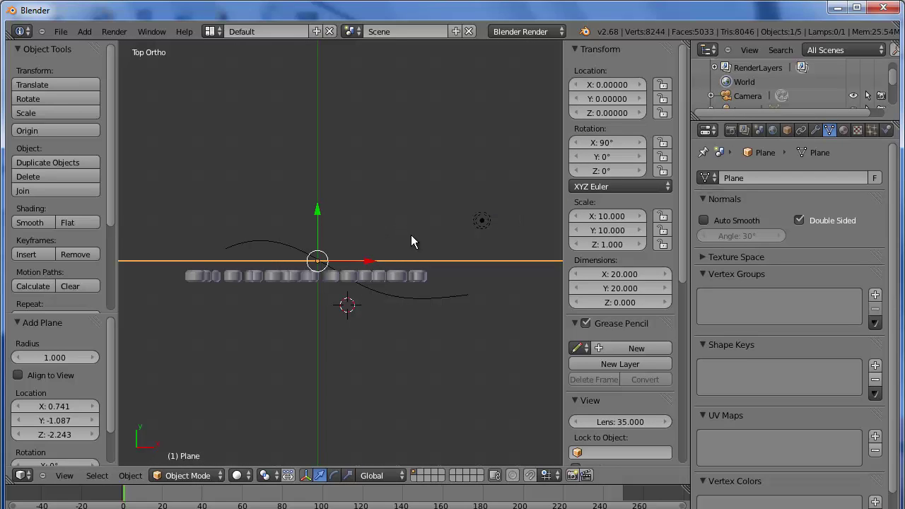
Step: Create a new material for the upright plane and go to its texture settings
{"action": "mouse_move", "coordinate": [414, 237]}
{"action": "middle_mouse_down"}
{"action": "mouse_move", "coordinate": [421, 126]}
{"action": "mouse_move", "coordinate": [402, 137]}
{"action": "mouse_move", "coordinate": [406, 169]}
{"action": "mouse_move", "coordinate": [426, 176]}
{"action": "mouse_move", "coordinate": [417, 183]}
{"action": "middle_mouse_up"}
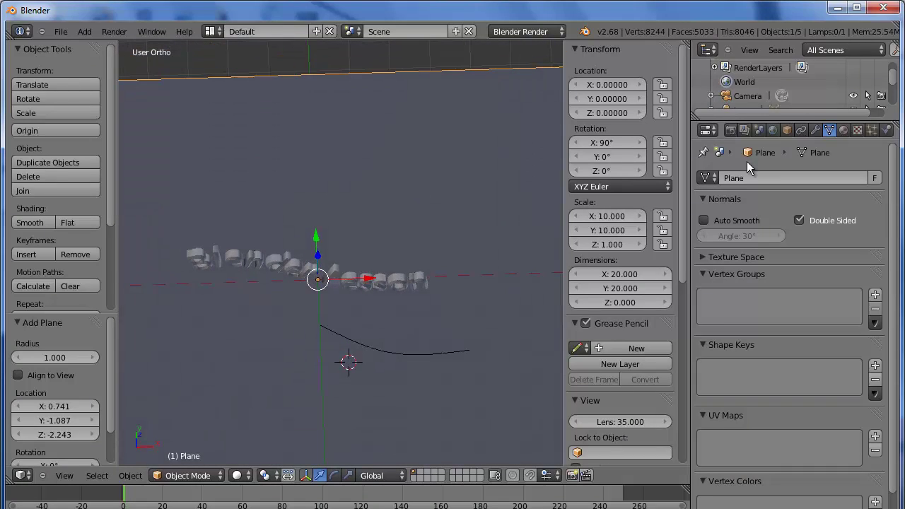
{"action": "left_click_drag", "start_coordinate": [749, 118], "coordinate": [749, 188]}
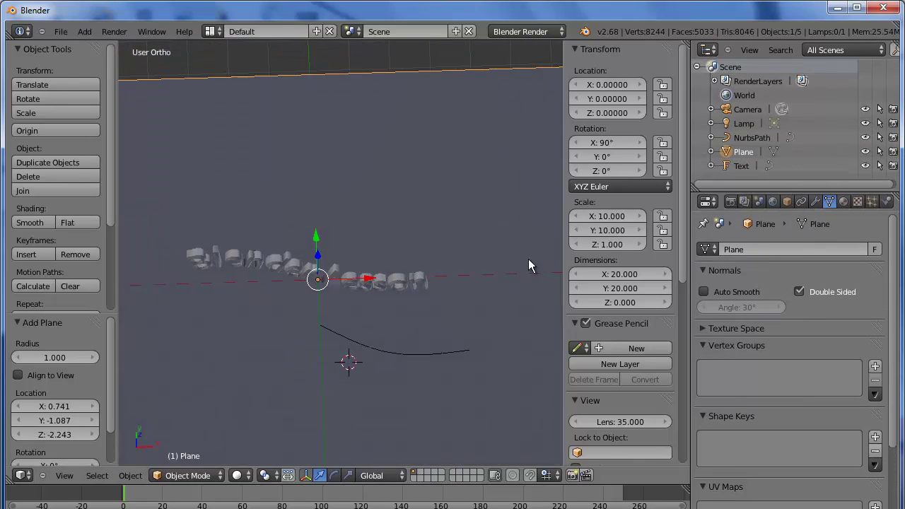
{"action": "key", "text": "n"}
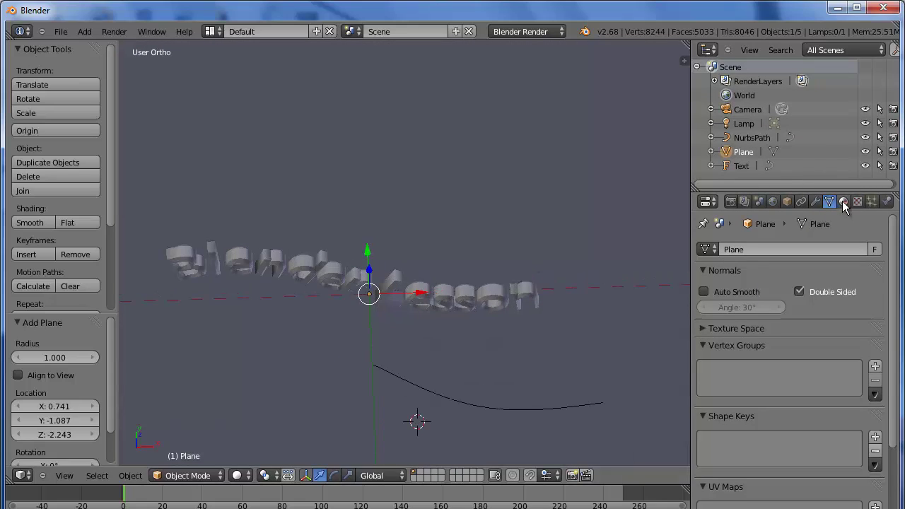
{"action": "left_click", "coordinate": [842, 201]}
{"action": "left_click", "coordinate": [777, 294]}
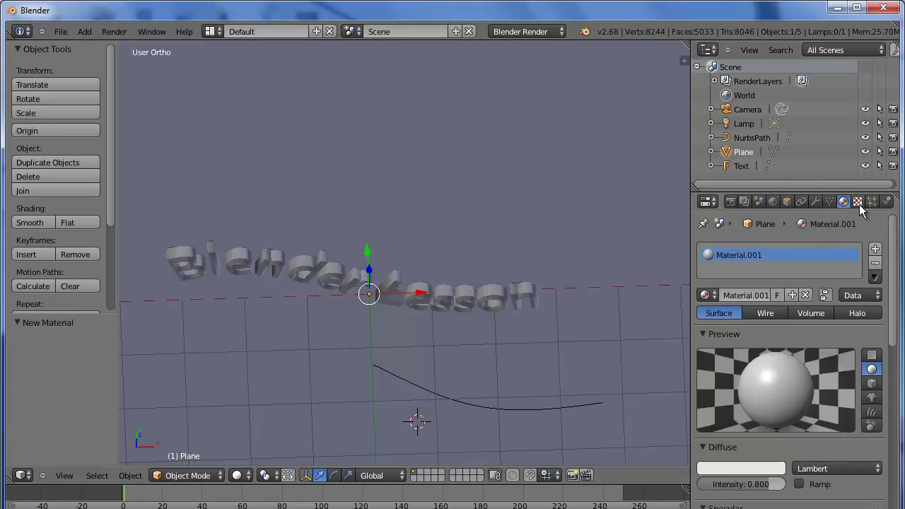
{"action": "left_click", "coordinate": [858, 202]}
Step: Add a new texture, set its type to Image, and preview both texture and material
{"action": "left_click", "coordinate": [781, 349]}
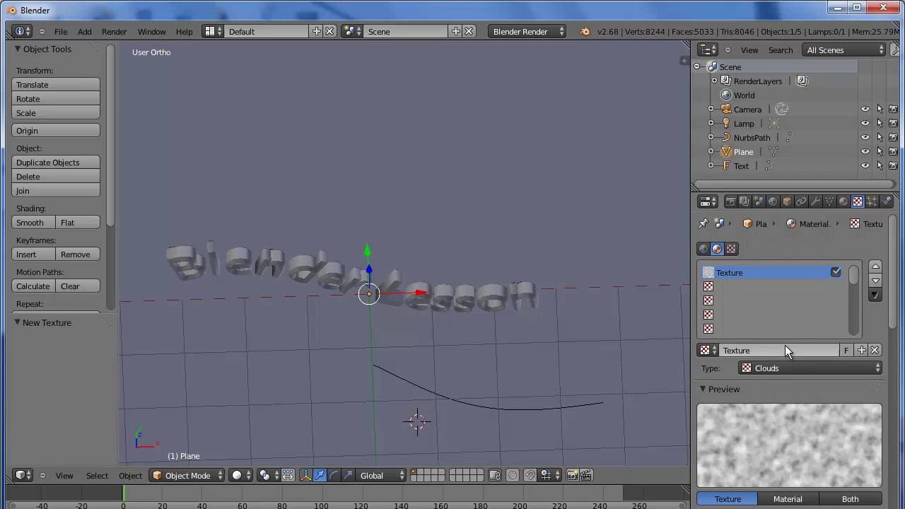
{"action": "left_click", "coordinate": [768, 369]}
{"action": "left_click", "coordinate": [785, 277]}
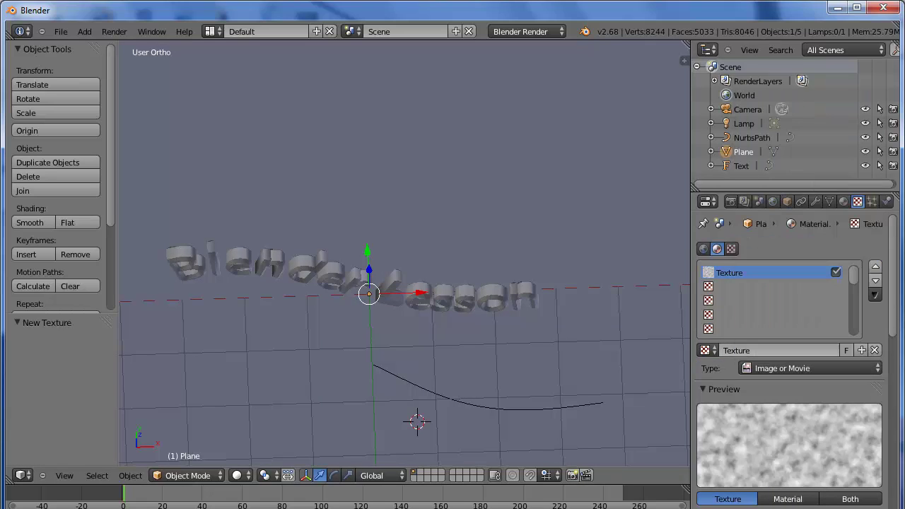
{"action": "left_click_drag", "start_coordinate": [894, 290], "coordinate": [896, 400]}
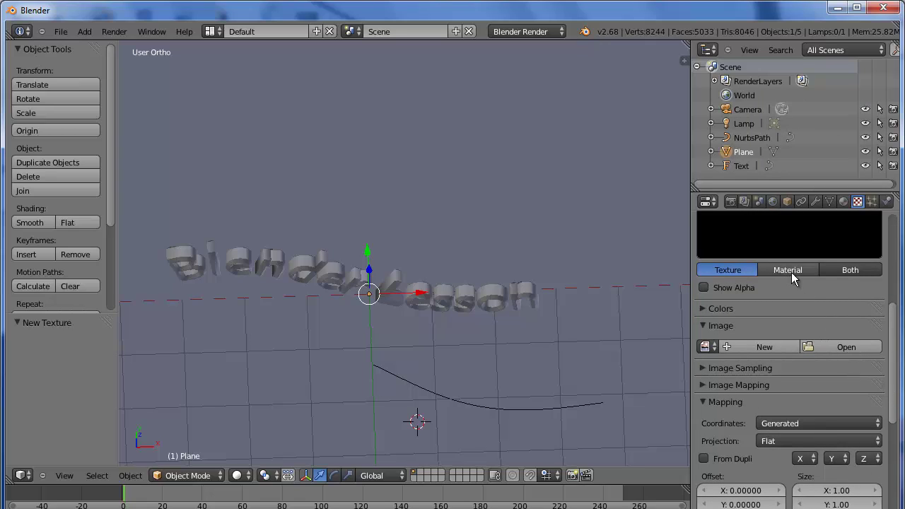
{"action": "left_click", "coordinate": [838, 270]}
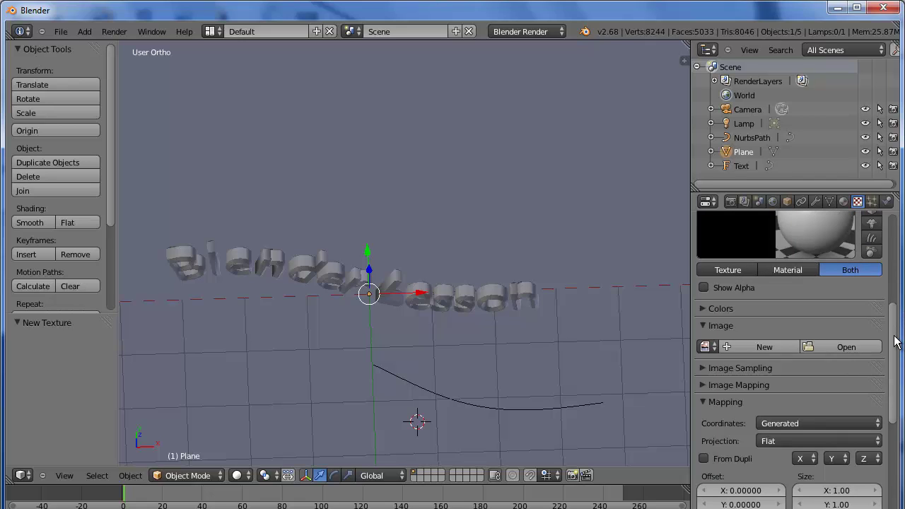
Step: Load BRICK.JPG from the Brick-Stone-Concrete folder as the texture image
{"action": "left_click", "coordinate": [871, 345]}
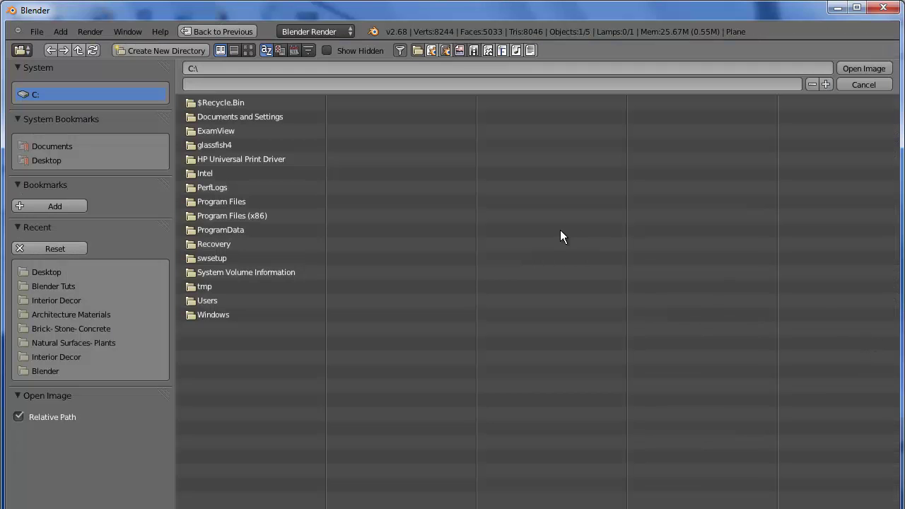
{"action": "left_click", "coordinate": [100, 327]}
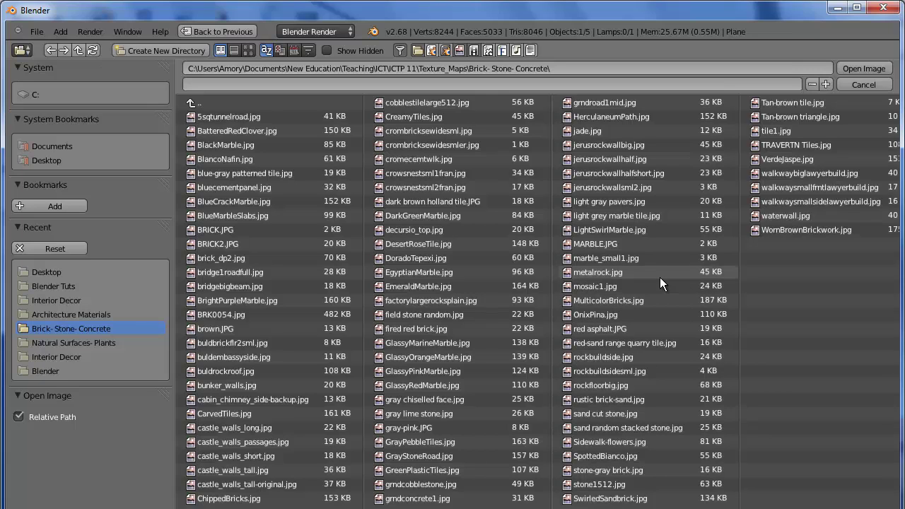
{"action": "left_click", "coordinate": [239, 228]}
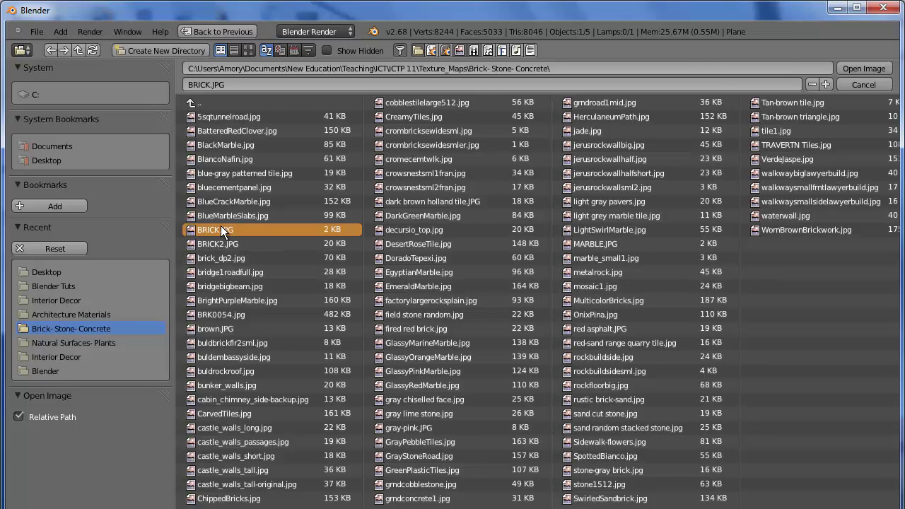
{"action": "double_click", "coordinate": [222, 228]}
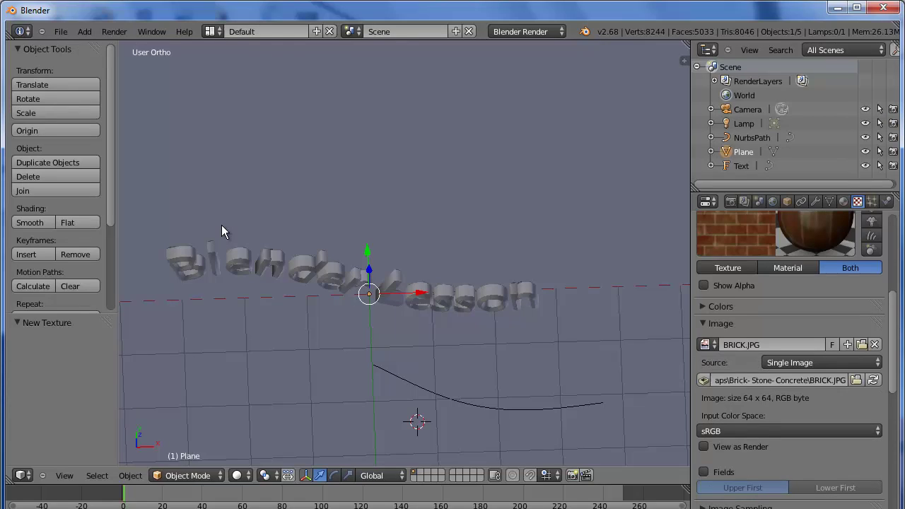
{"action": "left_click", "coordinate": [115, 31]}
{"action": "left_click", "coordinate": [122, 47]}
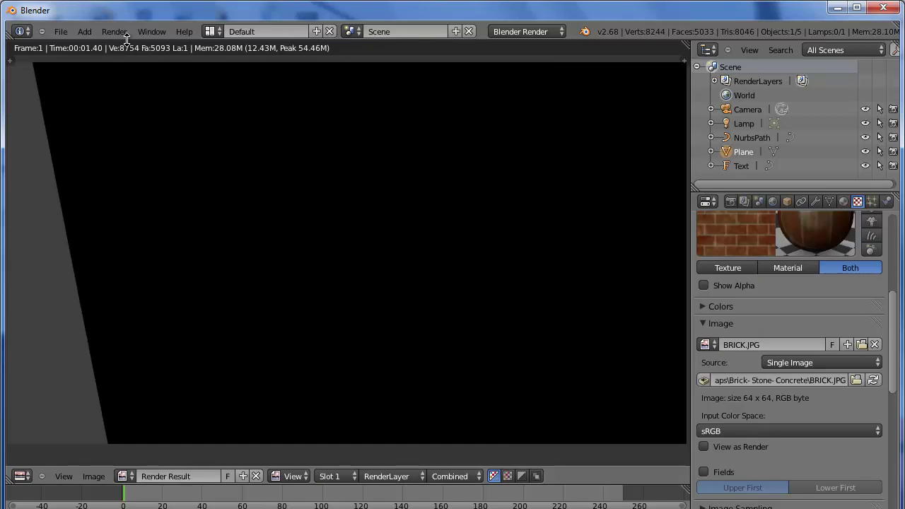
{"action": "key", "text": "Escape"}
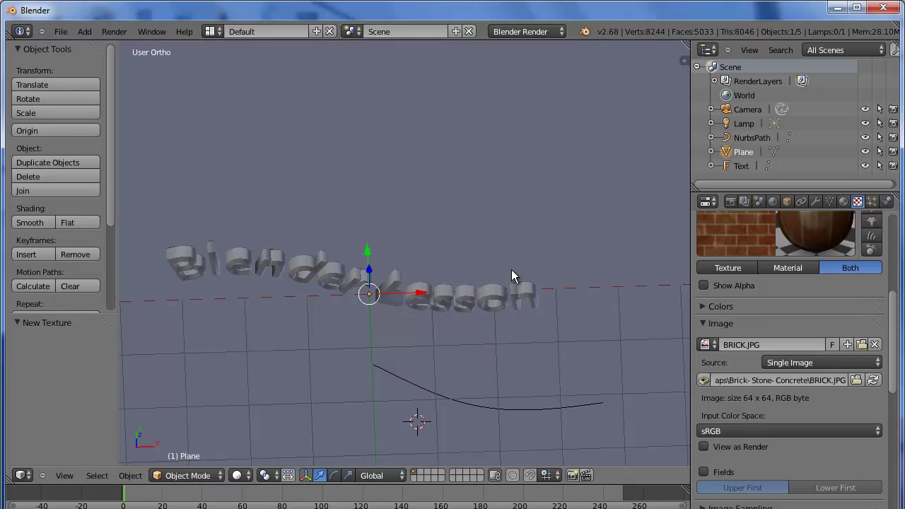
Step: Move the lamp forward along the Y axis in top view
{"action": "key", "text": "KP_7"}
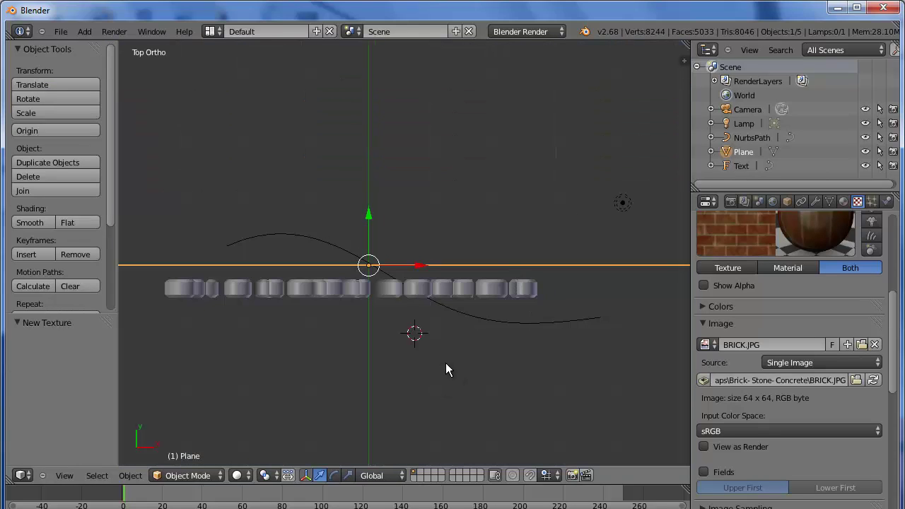
{"action": "scroll", "coordinate": [445, 362], "scroll_direction": "down", "scroll_amount": 5}
{"action": "right_click", "coordinate": [454, 244]}
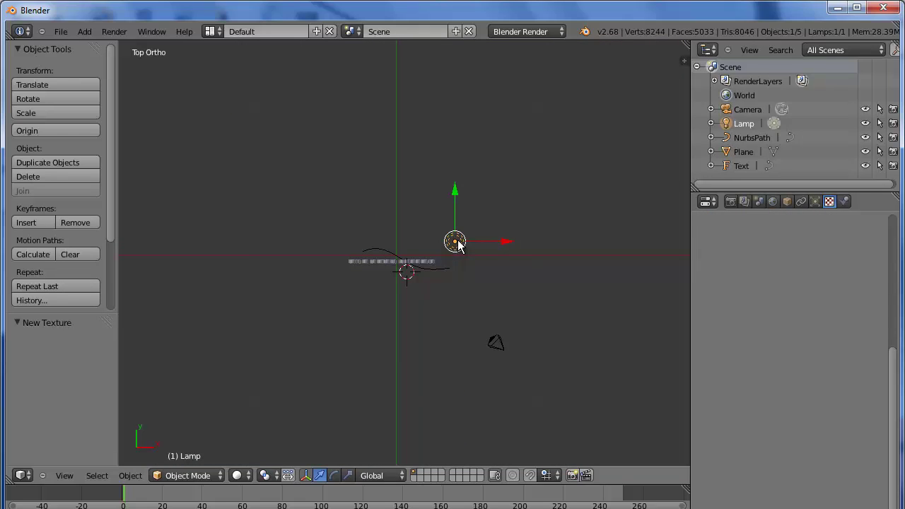
{"action": "mouse_move", "coordinate": [455, 190]}
{"action": "left_mouse_down"}
{"action": "mouse_move", "coordinate": [459, 270]}
{"action": "mouse_move", "coordinate": [458, 262]}
{"action": "left_mouse_up"}
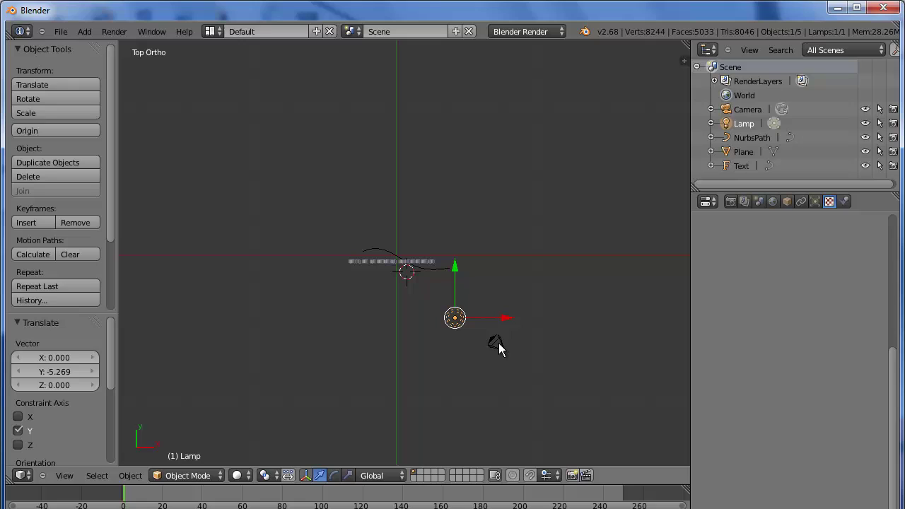
Step: Set the camera's X location to 0 and its Z rotation to 0
{"action": "left_click", "coordinate": [755, 109]}
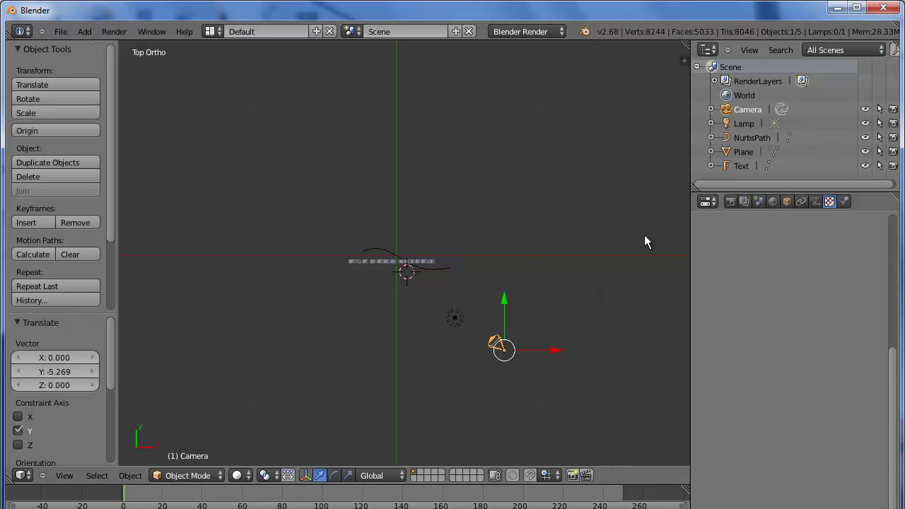
{"action": "key", "text": "n"}
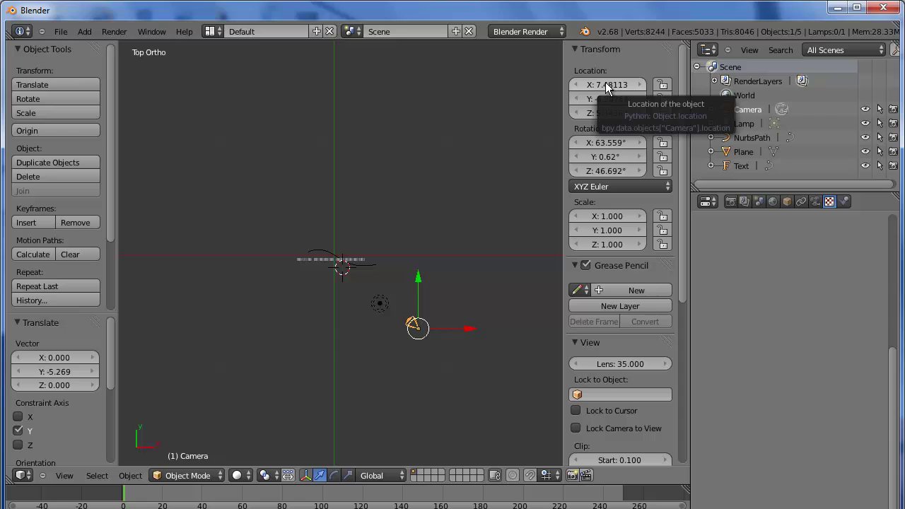
{"action": "left_click", "coordinate": [605, 83]}
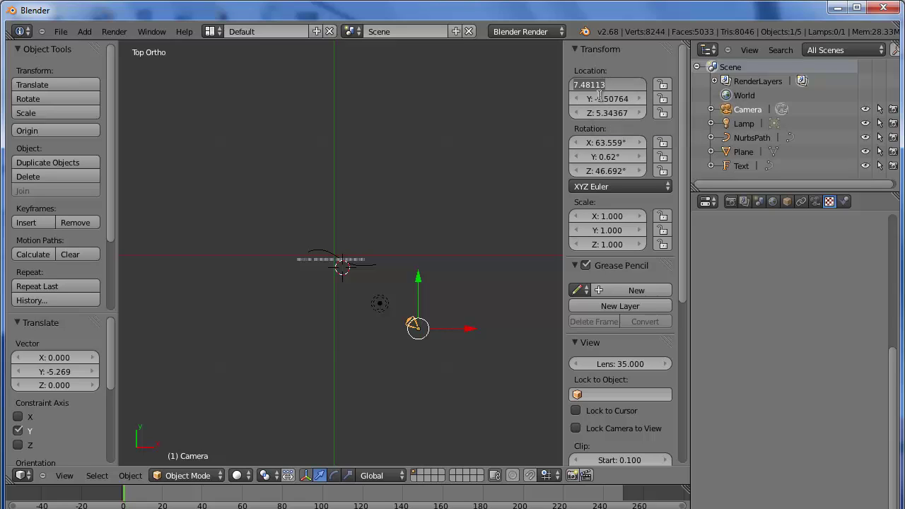
{"action": "type", "text": "0"}
{"action": "key", "text": "Return"}
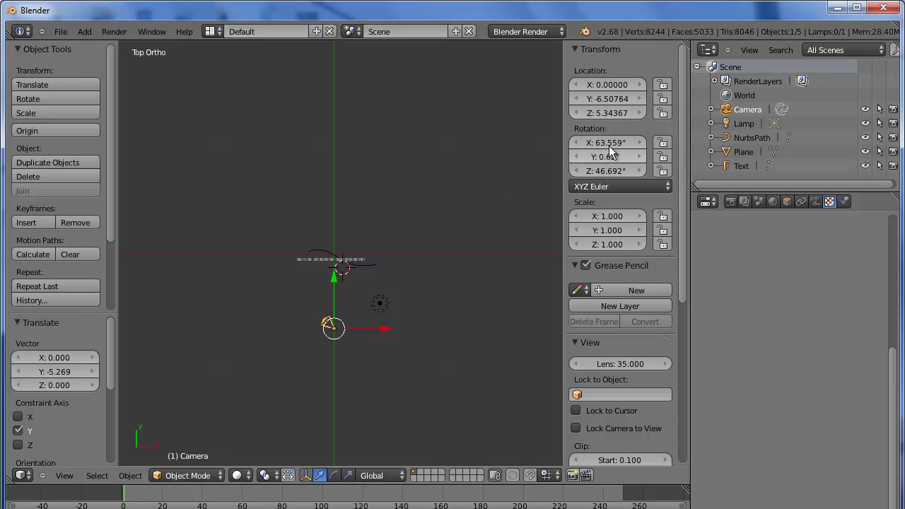
{"action": "left_click", "coordinate": [610, 143]}
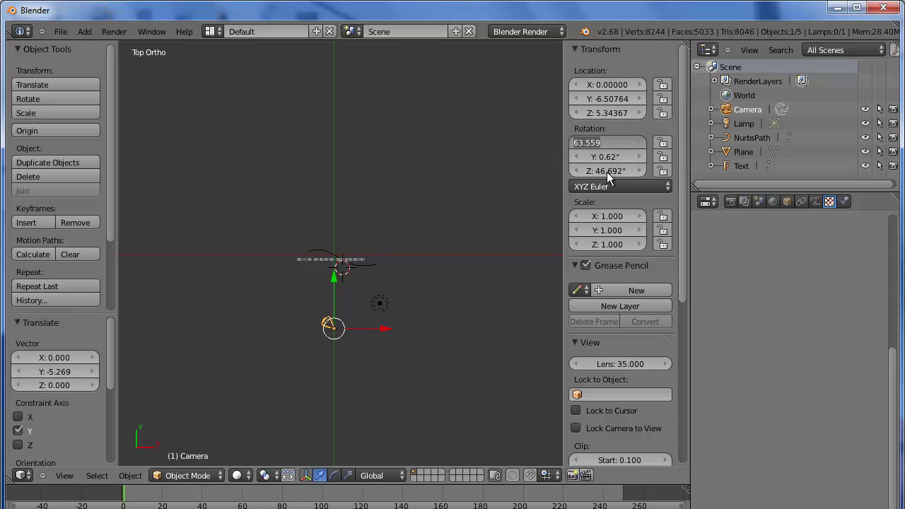
{"action": "key", "text": "Return"}
{"action": "left_click", "coordinate": [607, 171]}
{"action": "type", "text": "0"}
{"action": "key", "text": "Return"}
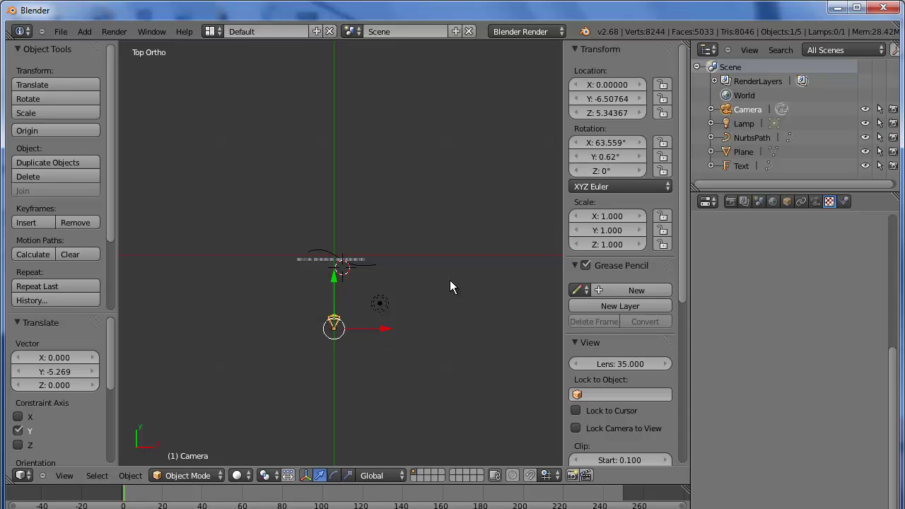
{"action": "middle_click_drag", "start_coordinate": [449, 280], "coordinate": [452, 218]}
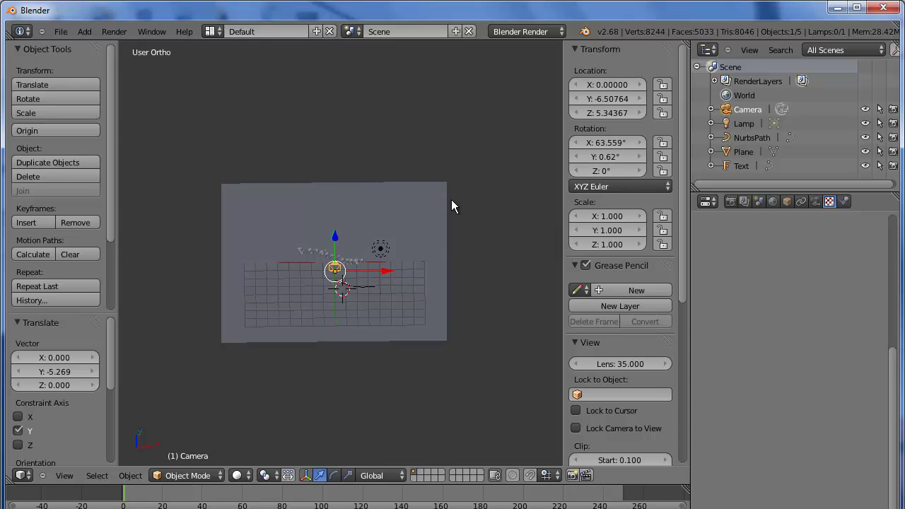
{"action": "left_click", "coordinate": [123, 32]}
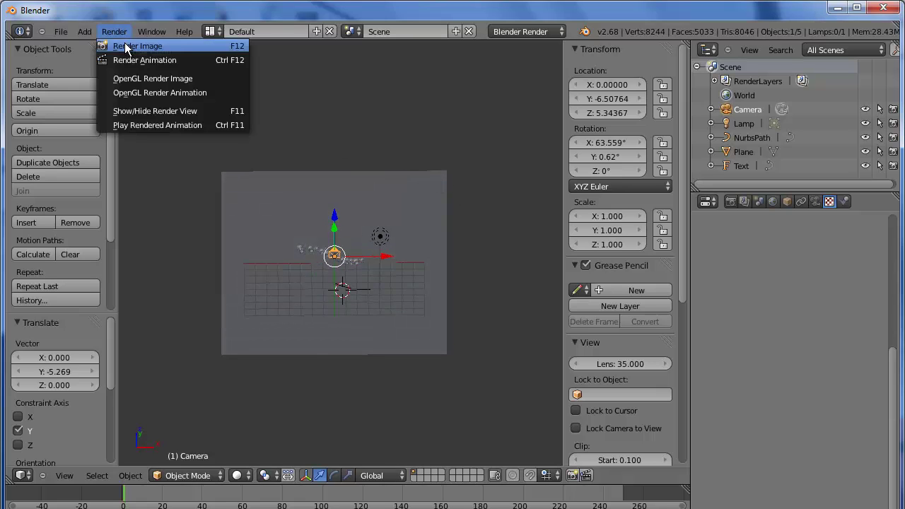
{"action": "left_click", "coordinate": [125, 45]}
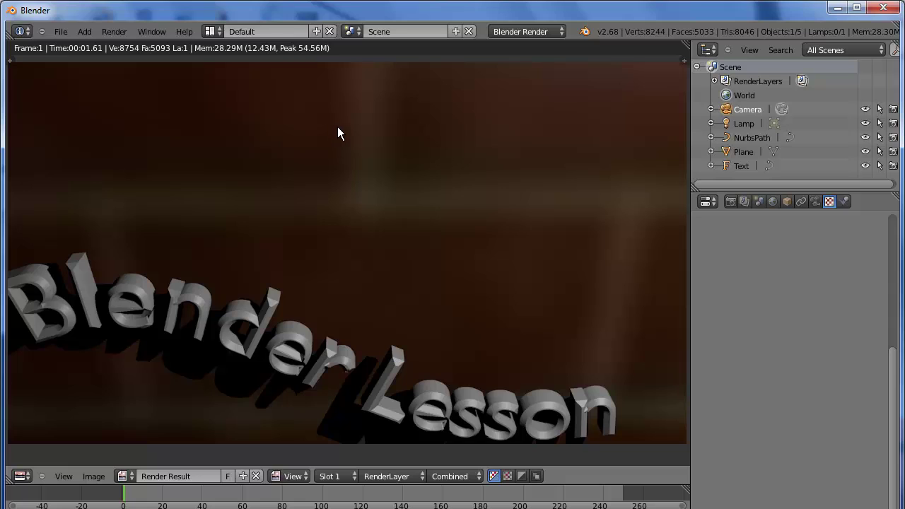
{"action": "key", "text": "Escape"}
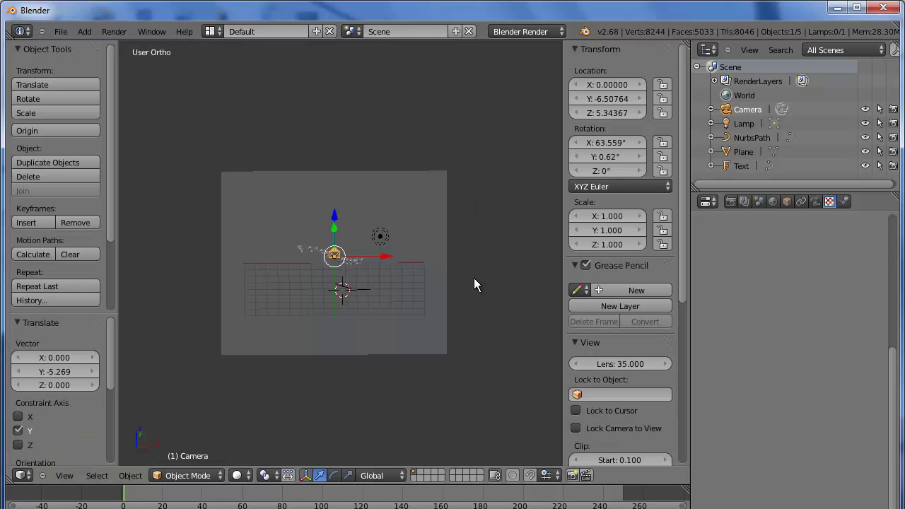
Step: Add a Plain Axes empty from the top view
{"action": "key", "text": "KP_7"}
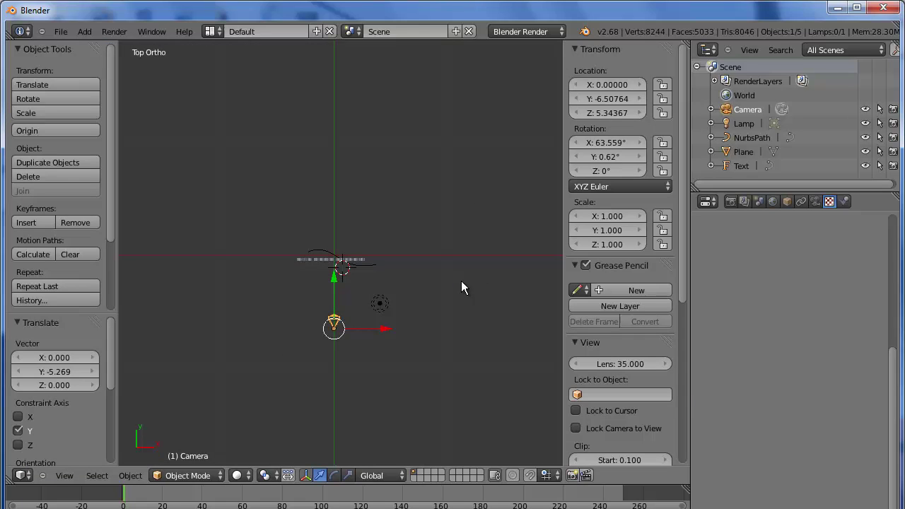
{"action": "scroll", "coordinate": [454, 262], "scroll_direction": "up", "scroll_amount": 1}
{"action": "scroll", "coordinate": [454, 267], "scroll_direction": "up", "scroll_amount": 8}
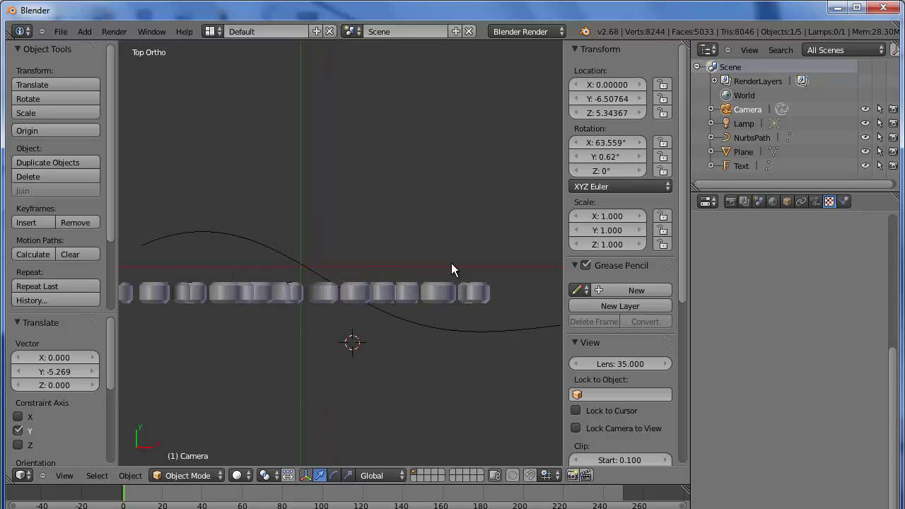
{"action": "key", "text": "shift+a"}
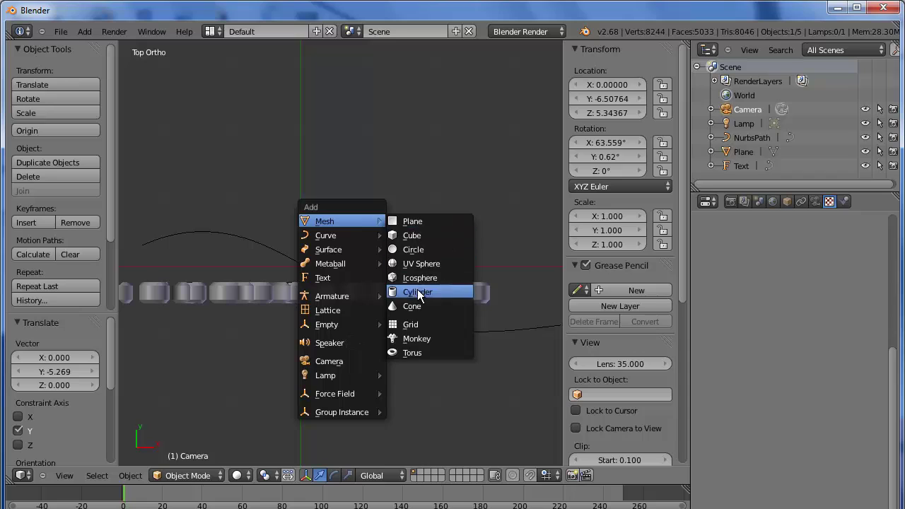
{"action": "mouse_move", "coordinate": [327, 324]}
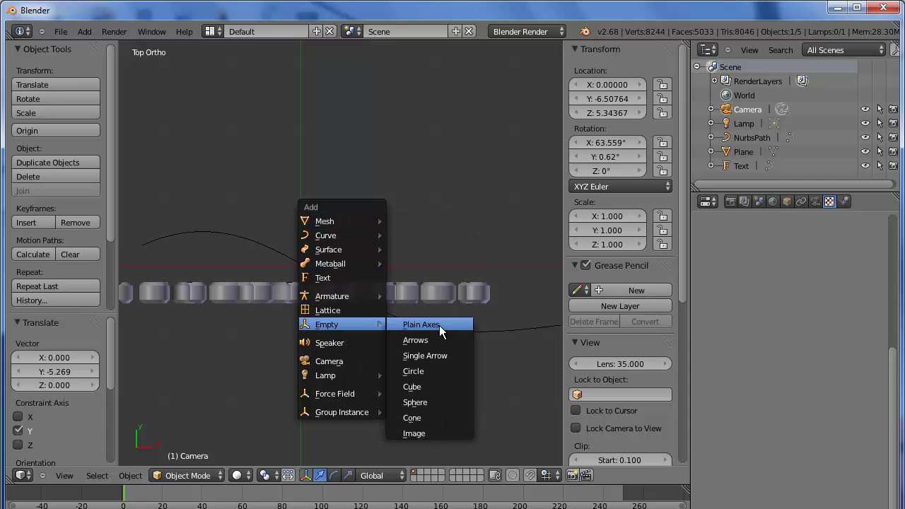
{"action": "left_click", "coordinate": [438, 325]}
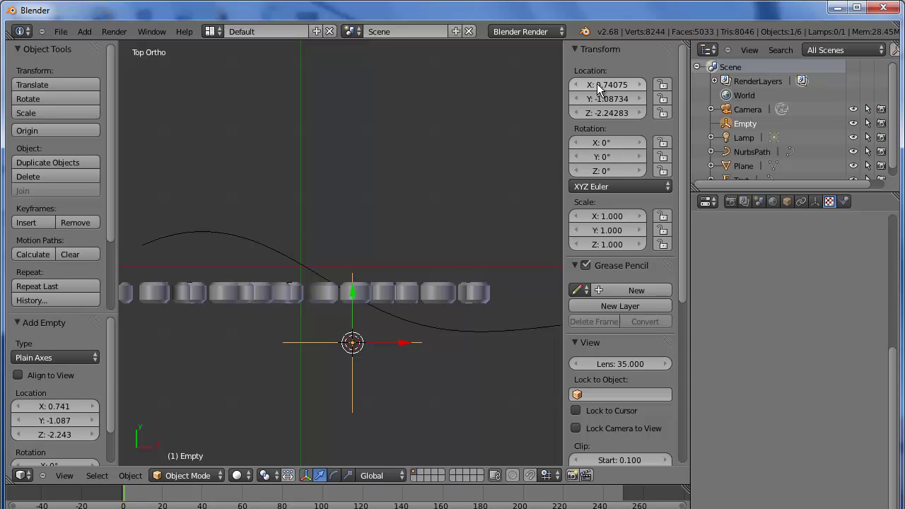
Step: Place the empty at location 0, 0, 1
{"action": "left_click", "coordinate": [616, 83]}
{"action": "type", "text": "0"}
{"action": "key", "text": "Return"}
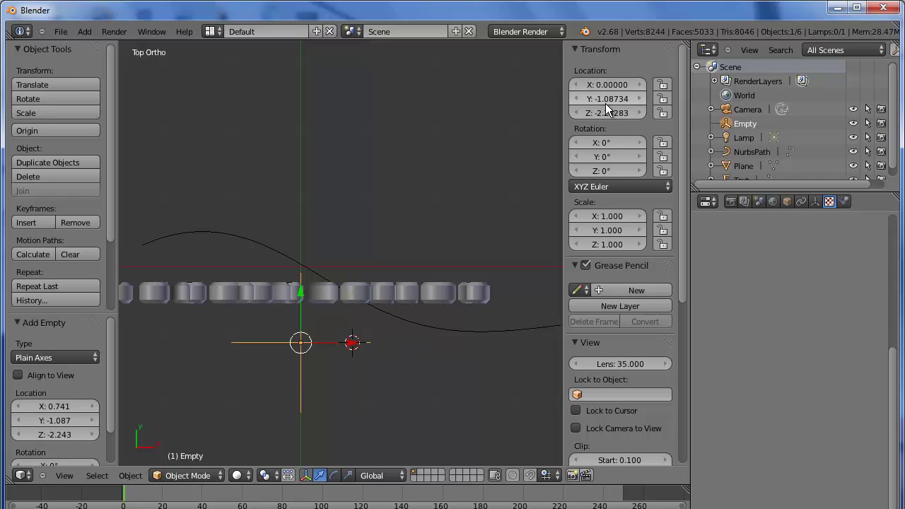
{"action": "left_click", "coordinate": [605, 99]}
{"action": "type", "text": "0"}
{"action": "key", "text": "Return"}
{"action": "left_click", "coordinate": [605, 113]}
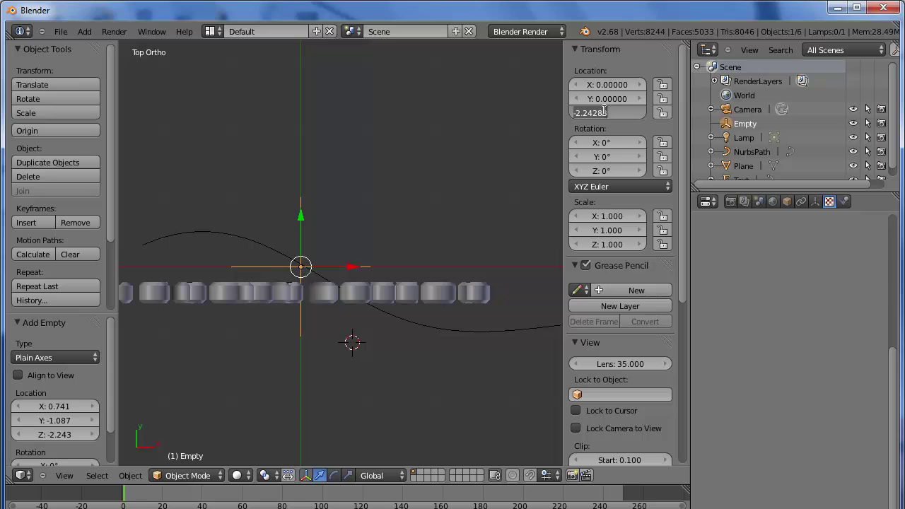
{"action": "type", "text": "Z: 3"}
{"action": "key", "text": "Return"}
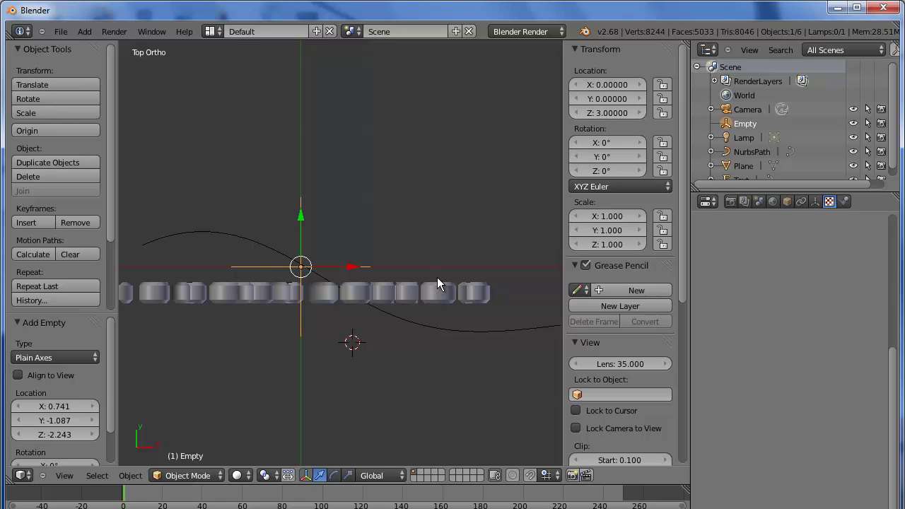
{"action": "middle_click_drag", "start_coordinate": [436, 277], "coordinate": [436, 120]}
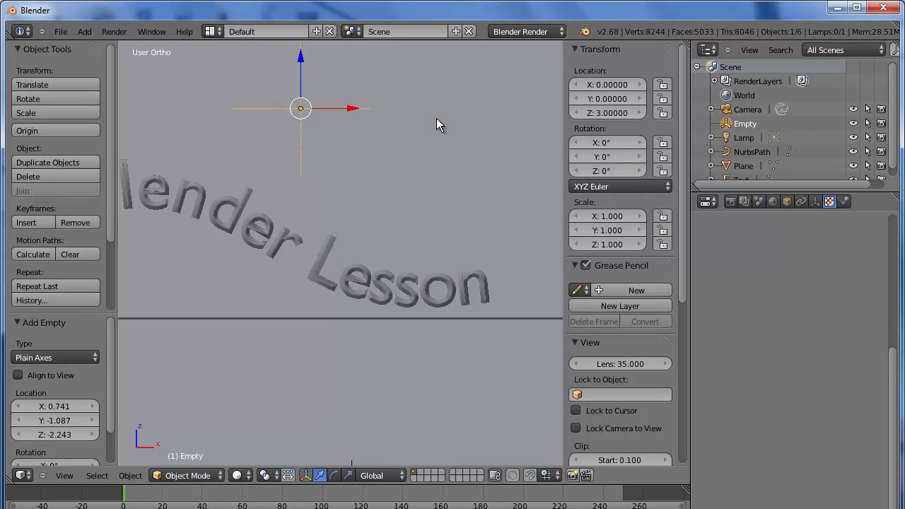
{"action": "left_click", "coordinate": [606, 115]}
{"action": "type", "text": "1"}
{"action": "key", "text": "Return"}
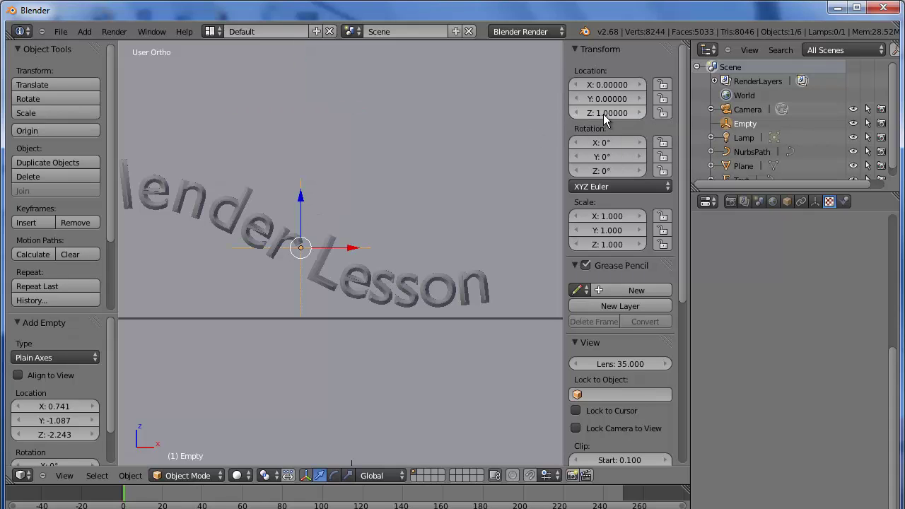
Step: Give the camera a Track To constraint targeting the empty
{"action": "left_click", "coordinate": [739, 109]}
{"action": "left_click", "coordinate": [743, 124]}
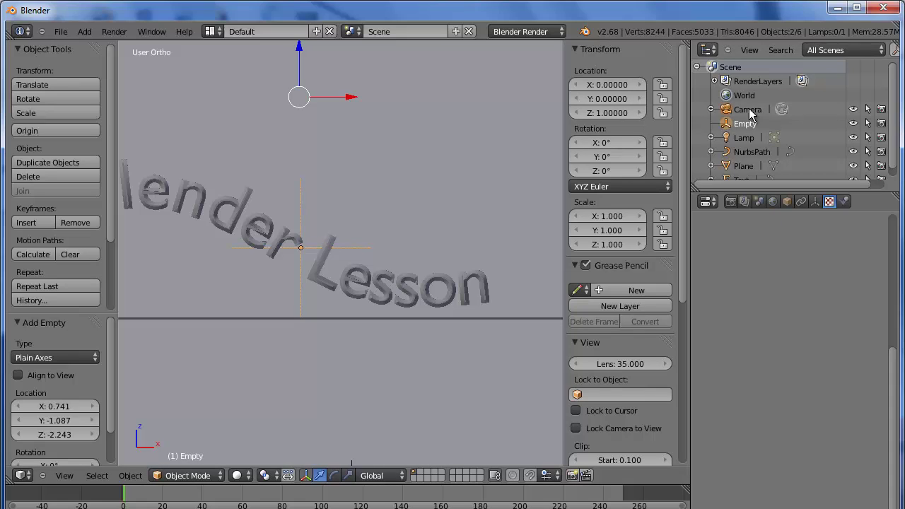
{"action": "key", "text": "ctrl+t"}
{"action": "left_click", "coordinate": [358, 167]}
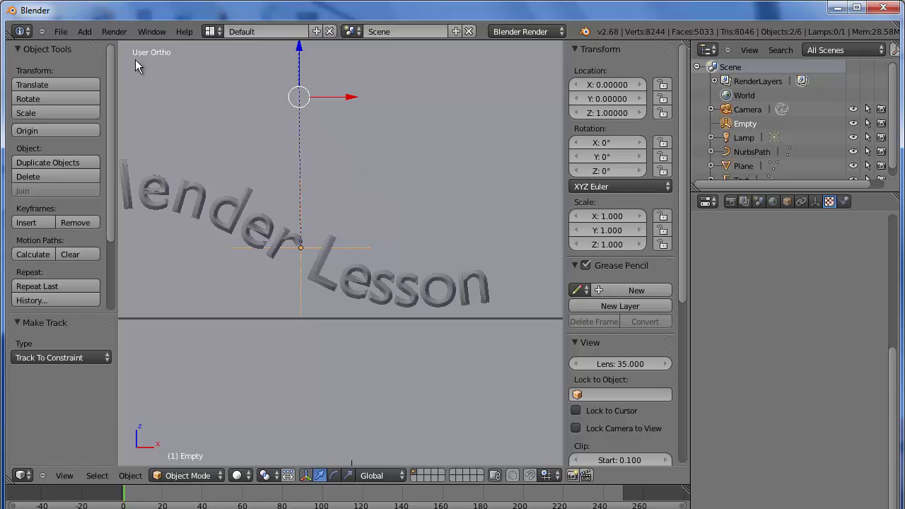
Step: Render the scene showing the brick texture behind the text
{"action": "left_click", "coordinate": [116, 31]}
{"action": "left_click", "coordinate": [121, 46]}
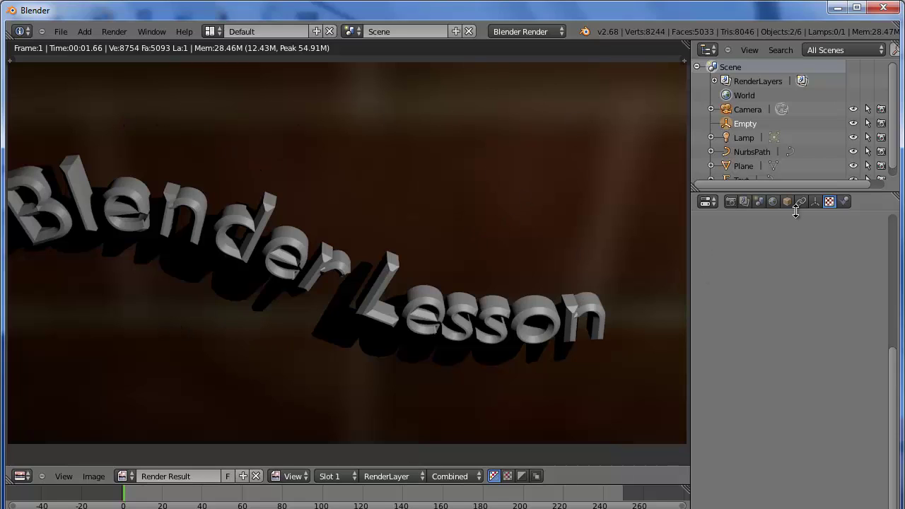
{"action": "scroll", "coordinate": [894, 151], "scroll_direction": "down", "scroll_amount": 1}
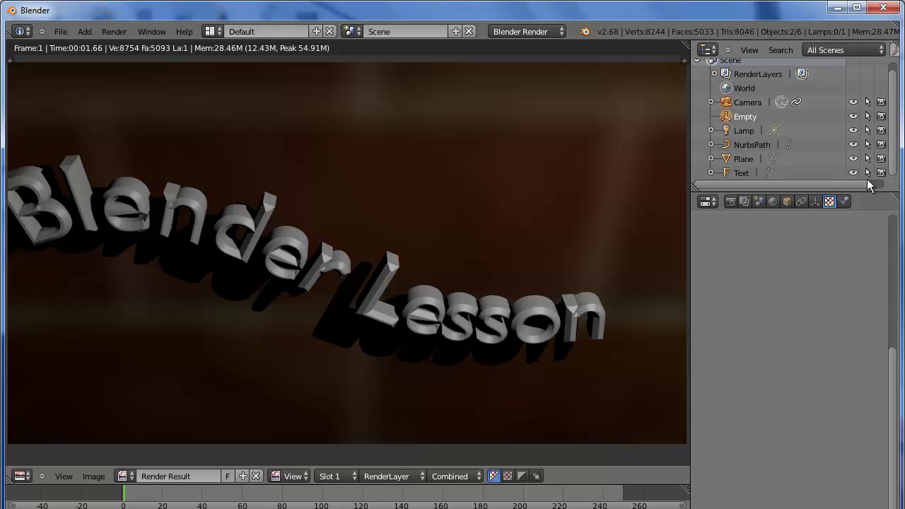
Step: Rename the Plane object to Wall
{"action": "left_click", "coordinate": [738, 159]}
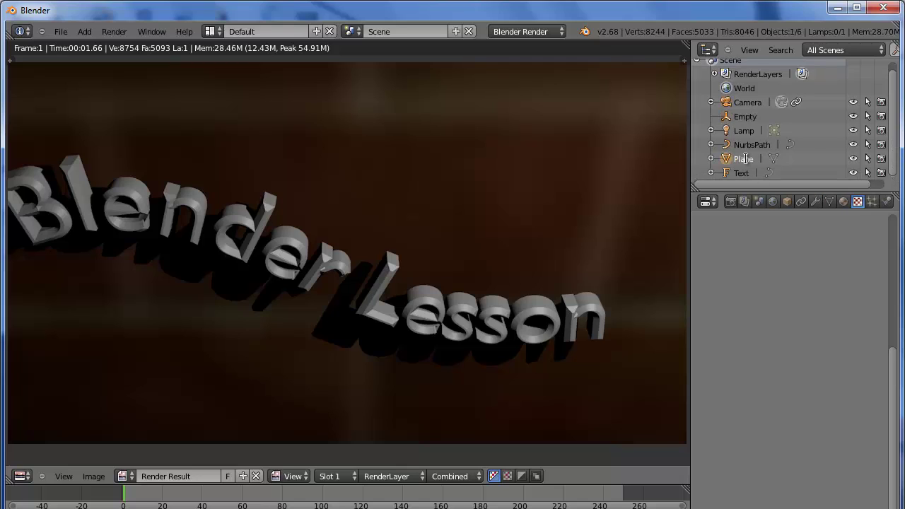
{"action": "double_click", "coordinate": [739, 158]}
{"action": "type", "text": "Wa"}
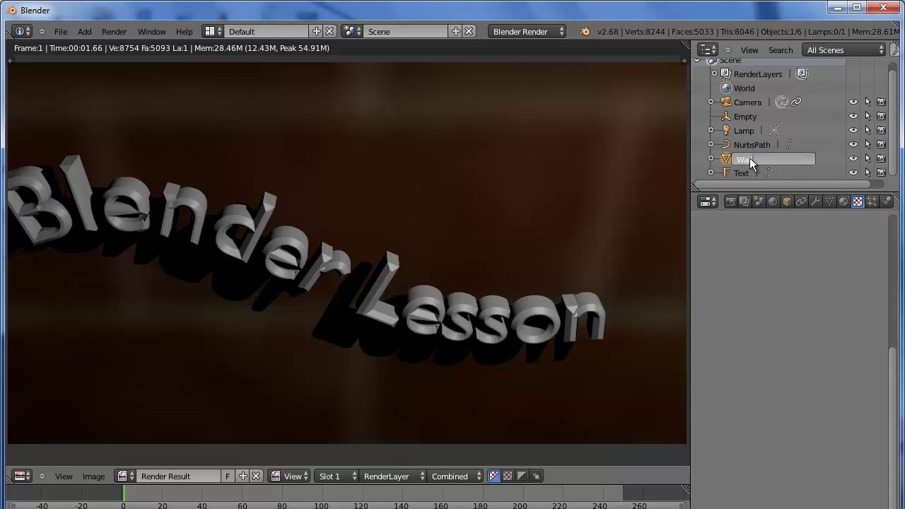
{"action": "type", "text": "ll"}
{"action": "key", "text": "Return"}
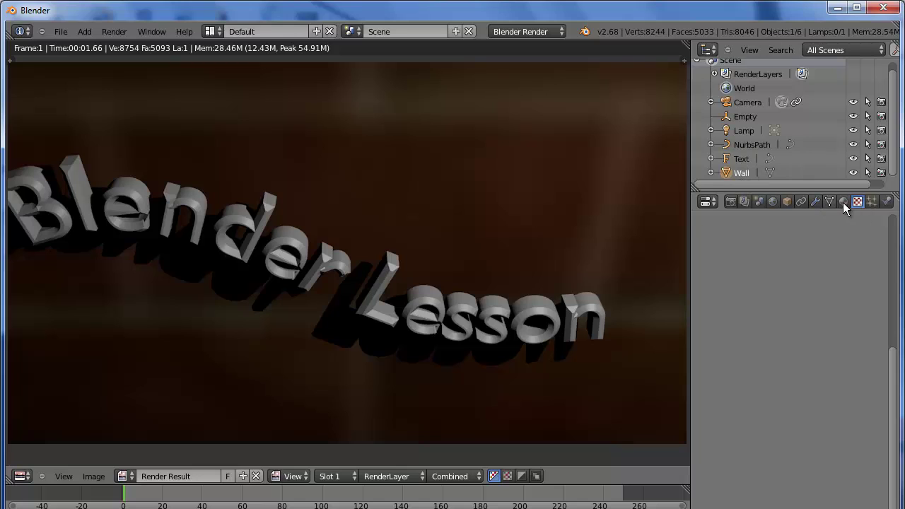
Step: Repeat the brick image 4 times in X and Y, then render the tiling
{"action": "left_click", "coordinate": [843, 202]}
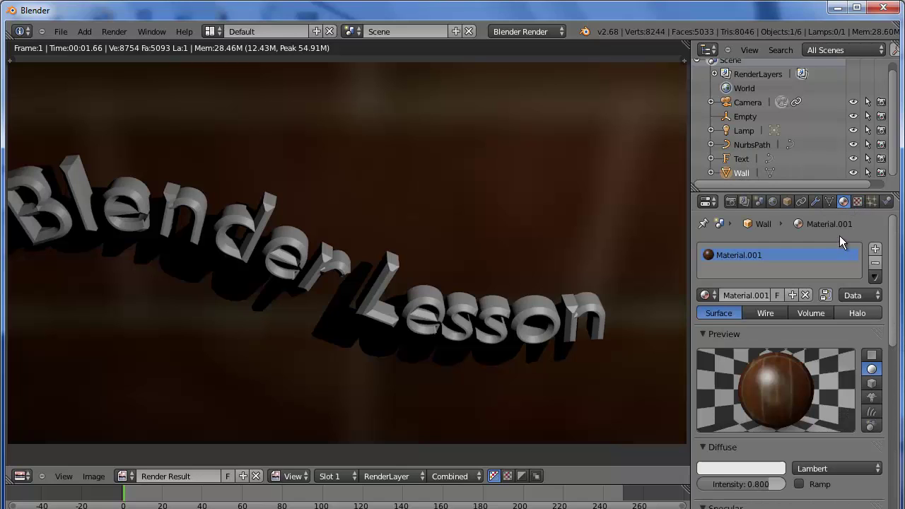
{"action": "left_click", "coordinate": [856, 202]}
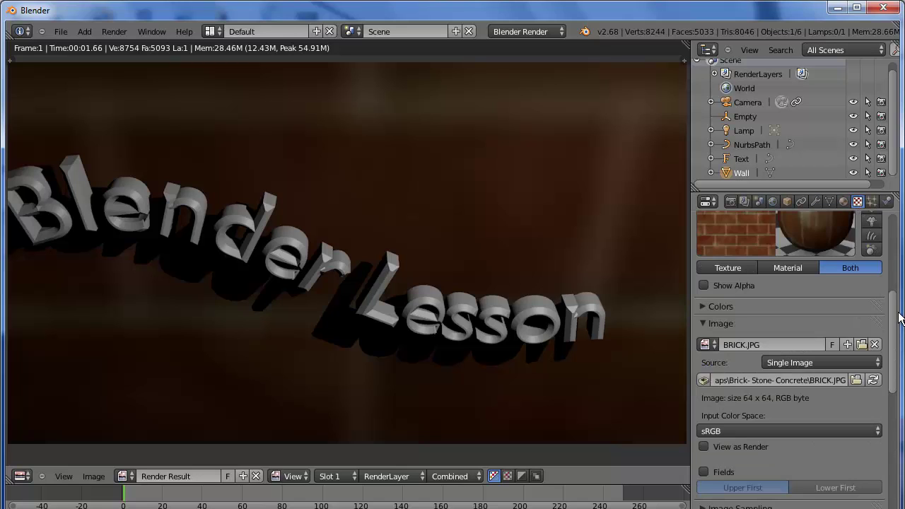
{"action": "scroll", "coordinate": [894, 332], "scroll_direction": "down", "scroll_amount": 4}
{"action": "scroll", "coordinate": [895, 332], "scroll_direction": "down", "scroll_amount": 5}
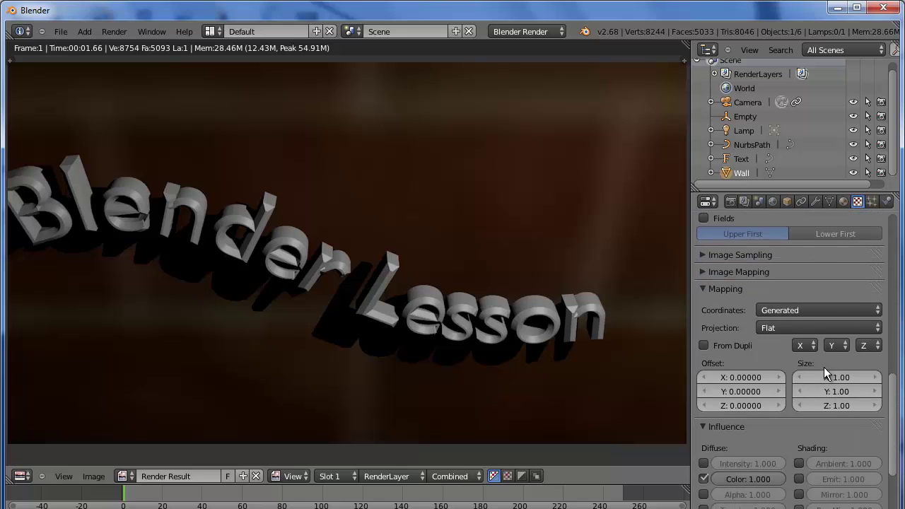
{"action": "left_click", "coordinate": [701, 271]}
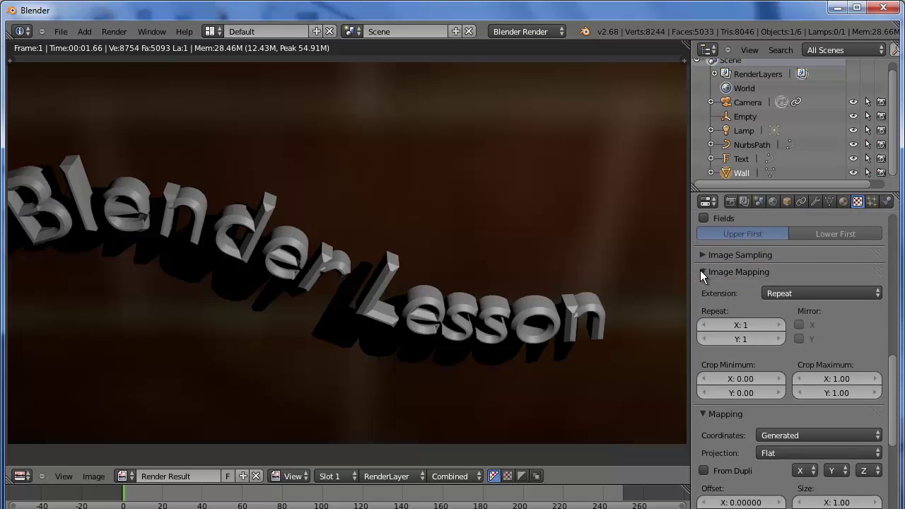
{"action": "left_click", "coordinate": [779, 325]}
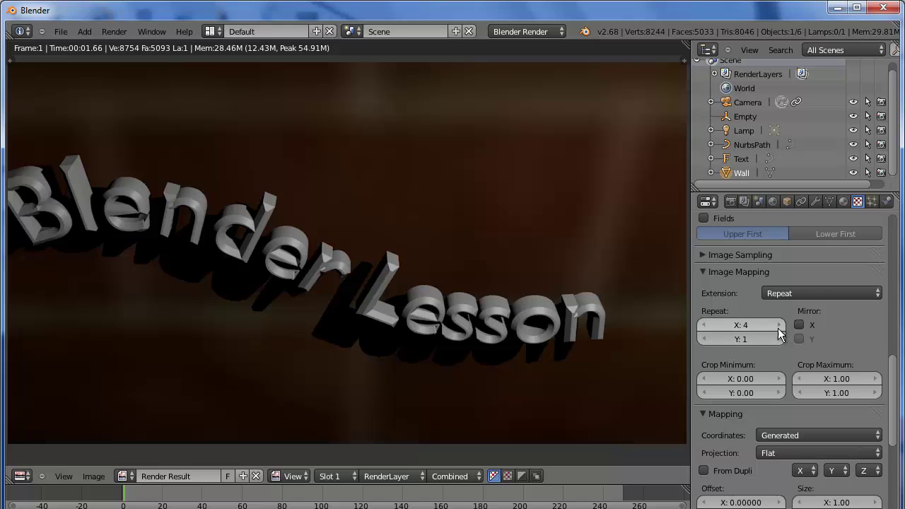
{"action": "type", "text": "4"}
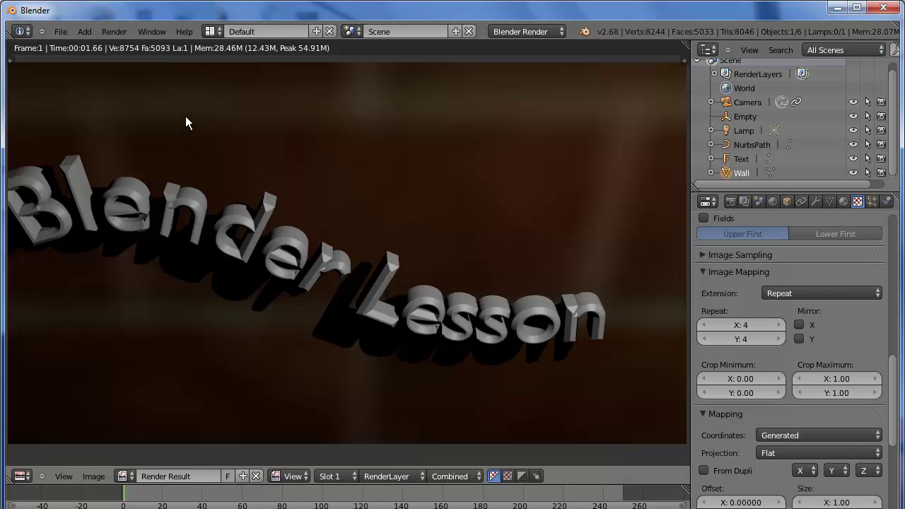
{"action": "left_click", "coordinate": [112, 31]}
{"action": "left_click", "coordinate": [117, 45]}
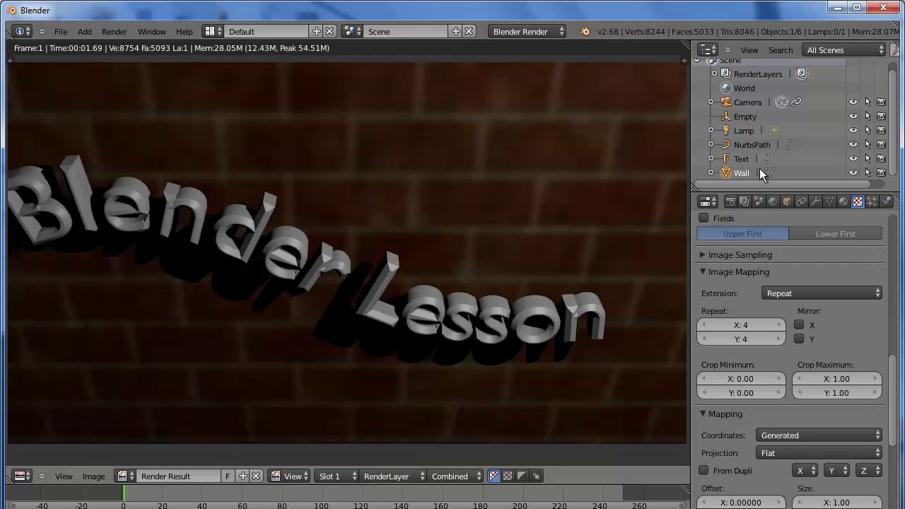
Step: Give the Lamp Energy 2 and falloff Distance 100, then render the brighter scene
{"action": "left_click", "coordinate": [744, 131]}
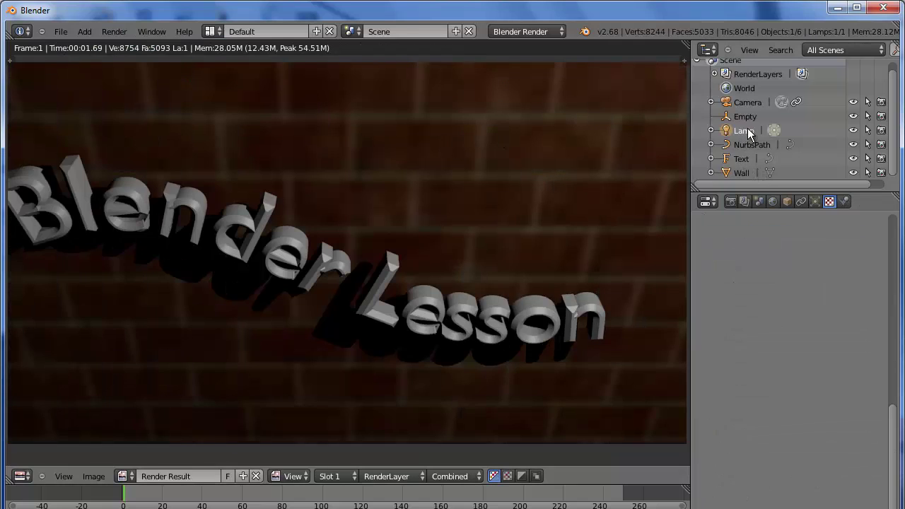
{"action": "left_click", "coordinate": [816, 201]}
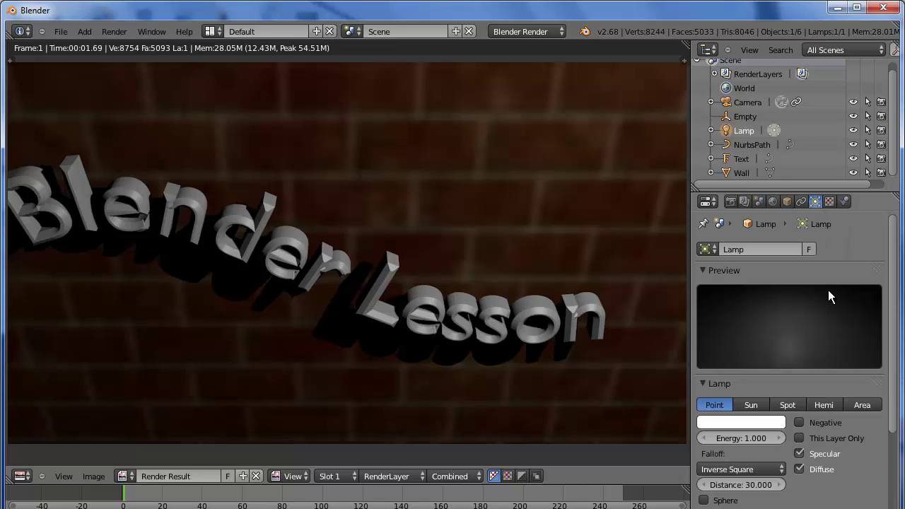
{"action": "left_click", "coordinate": [746, 437]}
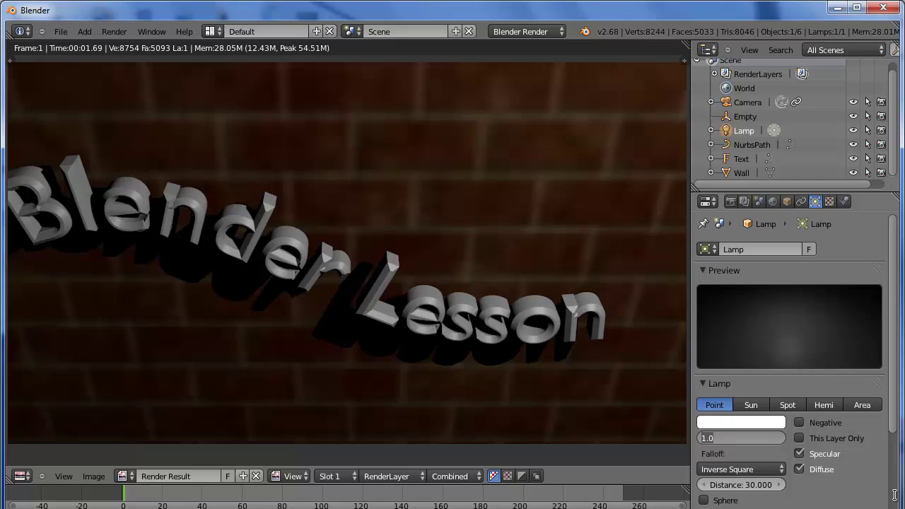
{"action": "type", "text": "2"}
{"action": "key", "text": "Return"}
{"action": "left_click", "coordinate": [755, 483]}
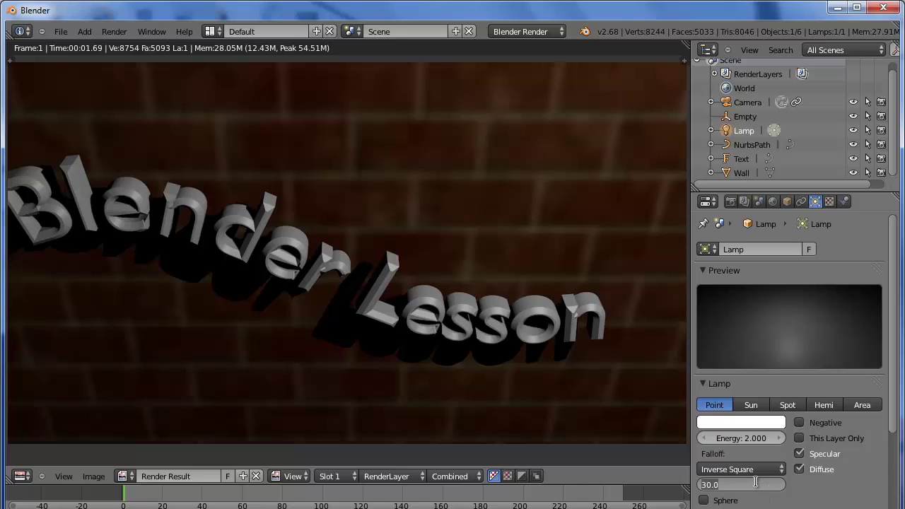
{"action": "type", "text": "100"}
{"action": "key", "text": "Return"}
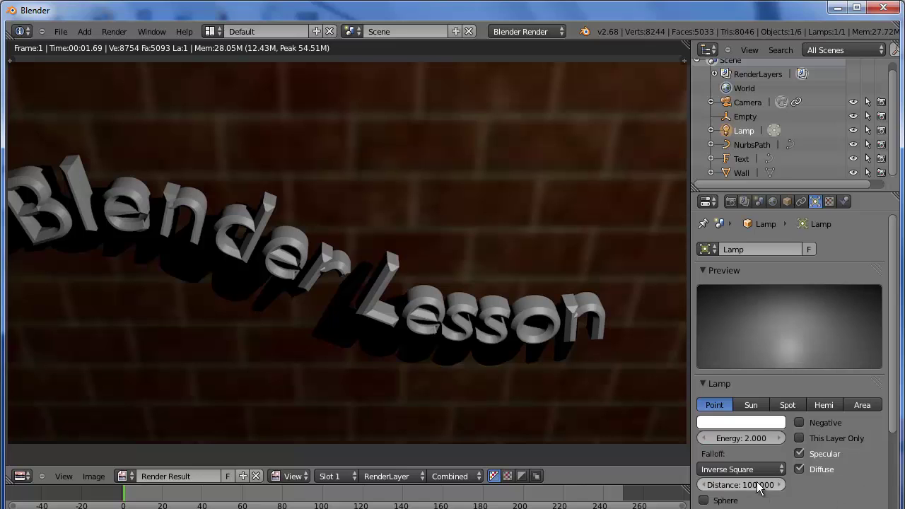
{"action": "left_click", "coordinate": [113, 32]}
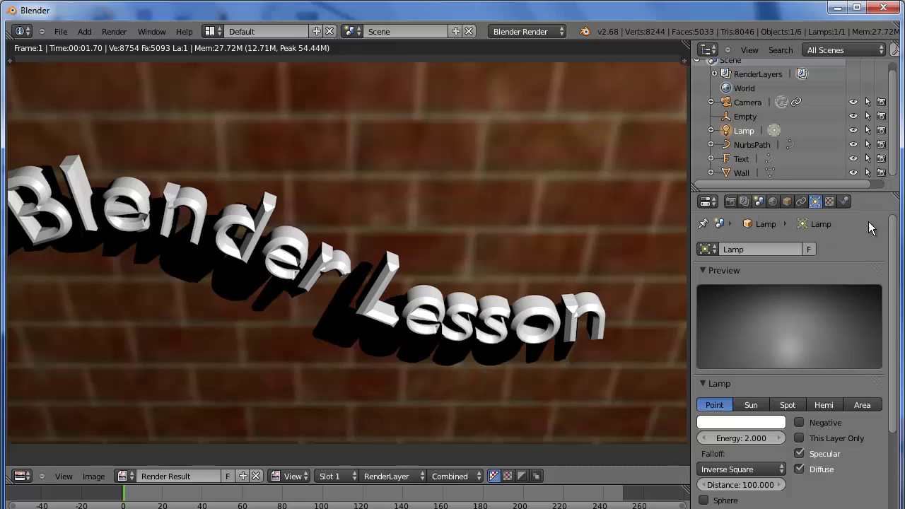
Step: Tick Geometry Normal in the Wall texture's Influence and render the bump-mapped bricks
{"action": "left_click", "coordinate": [740, 171]}
{"action": "left_click", "coordinate": [857, 201]}
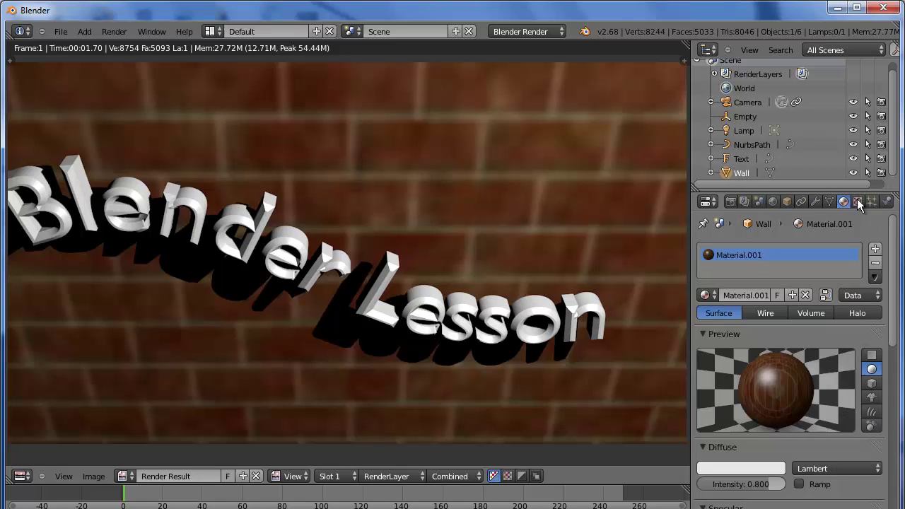
{"action": "scroll", "coordinate": [876, 235], "scroll_direction": "down", "scroll_amount": 10}
{"action": "left_click_drag", "start_coordinate": [892, 377], "coordinate": [891, 481]}
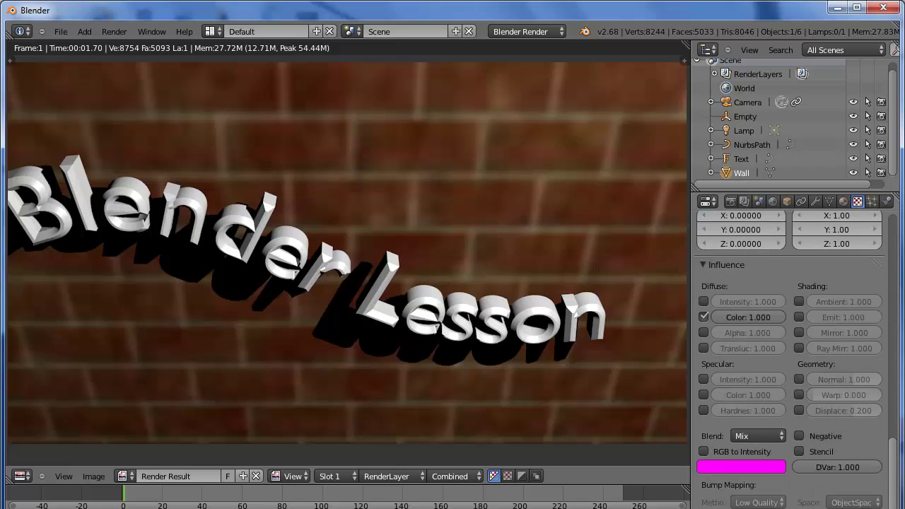
{"action": "left_click", "coordinate": [701, 316]}
{"action": "left_click", "coordinate": [798, 380]}
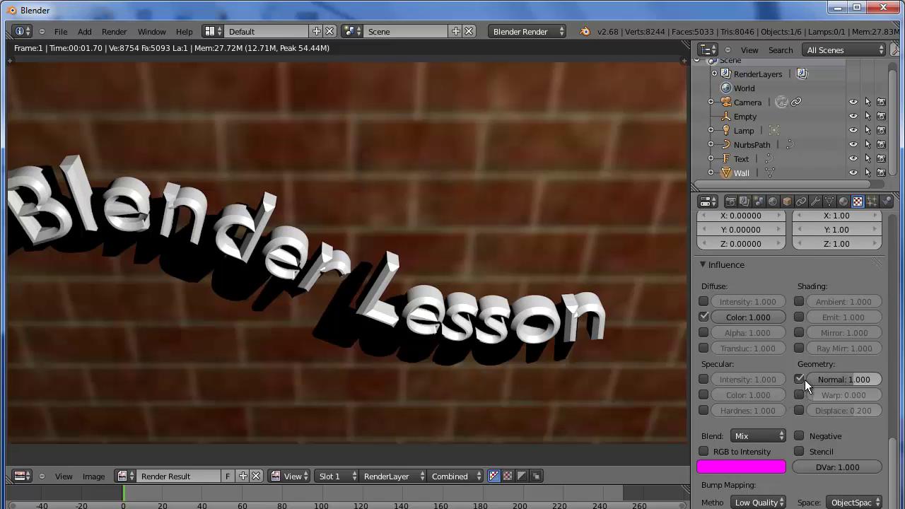
{"action": "left_click", "coordinate": [115, 31]}
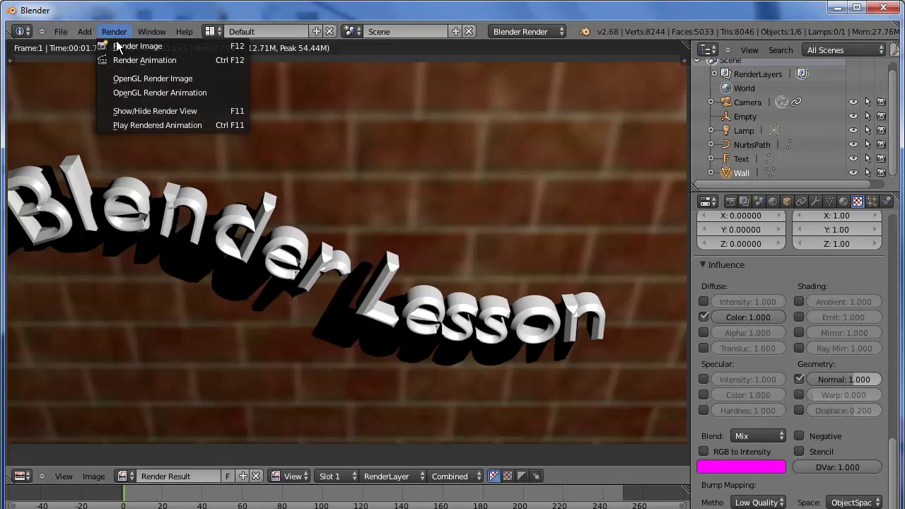
{"action": "left_click", "coordinate": [116, 45]}
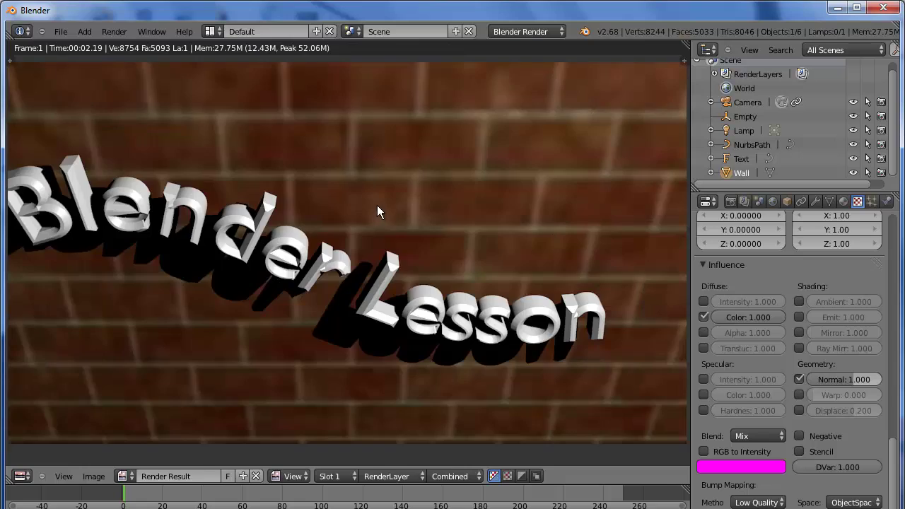
Step: Duplicate the Lamp to the left as Lamp.001 and render with both lamps
{"action": "key", "text": "Escape"}
{"action": "key", "text": "KP_7"}
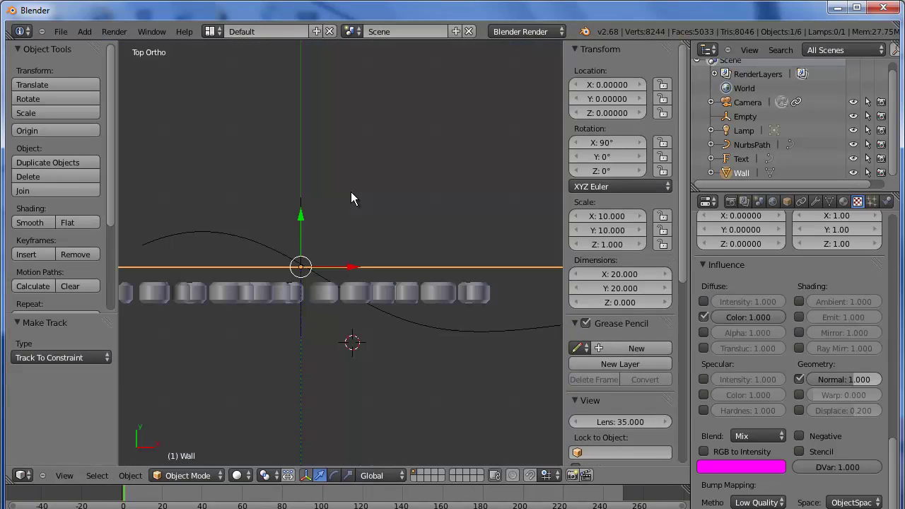
{"action": "scroll", "coordinate": [362, 274], "scroll_direction": "down", "scroll_amount": 5}
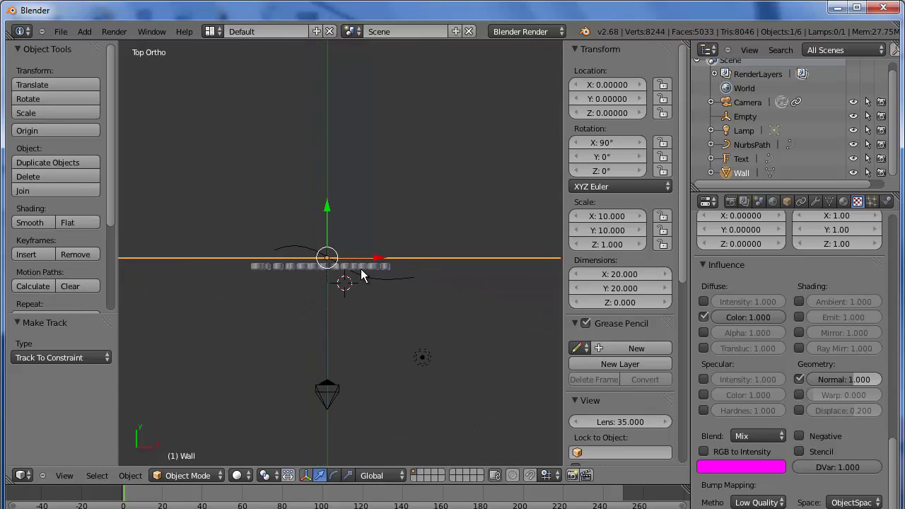
{"action": "right_click", "coordinate": [422, 357]}
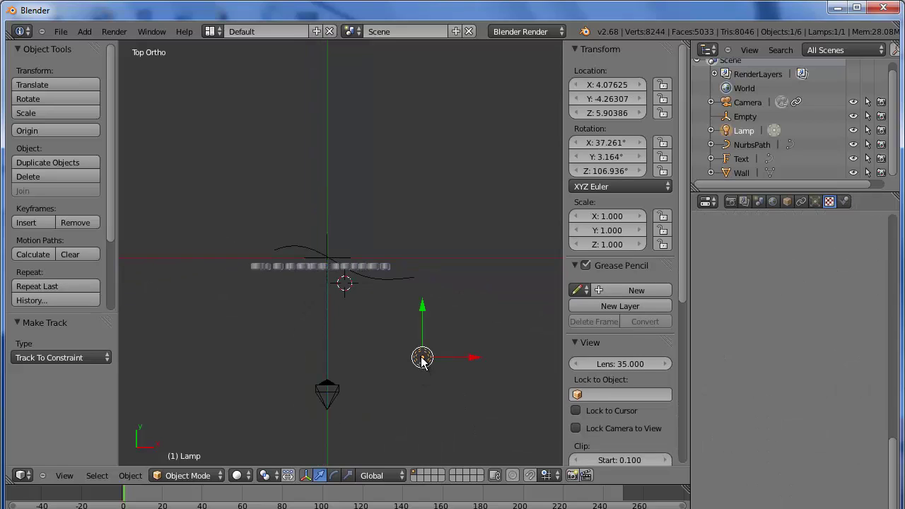
{"action": "key", "text": "shift+d"}
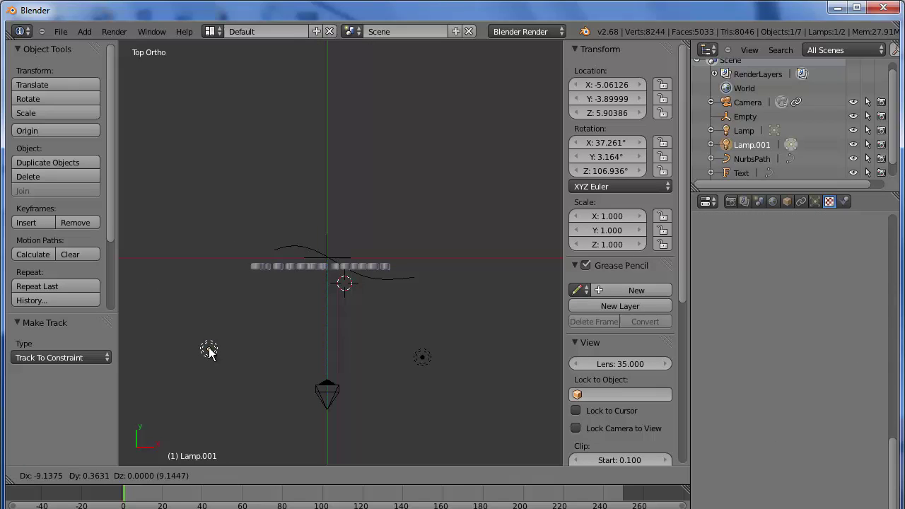
{"action": "left_click", "coordinate": [212, 353]}
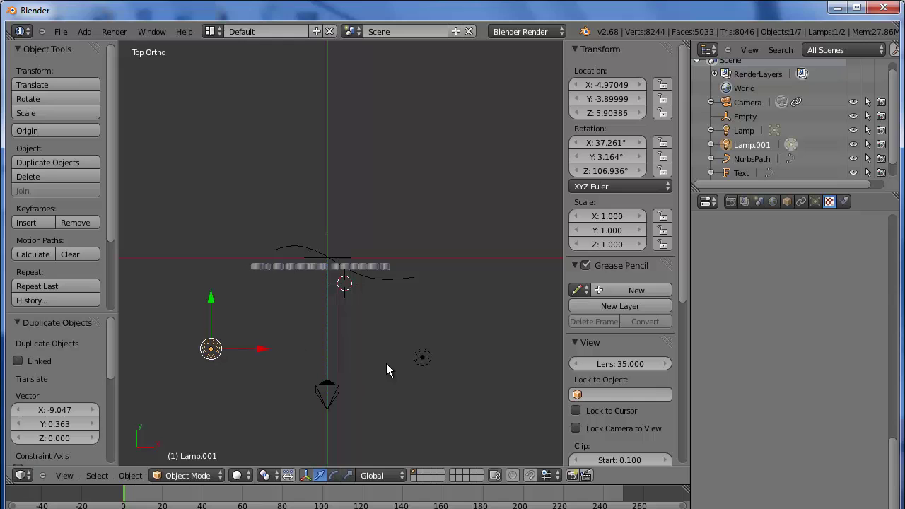
{"action": "left_click", "coordinate": [114, 31]}
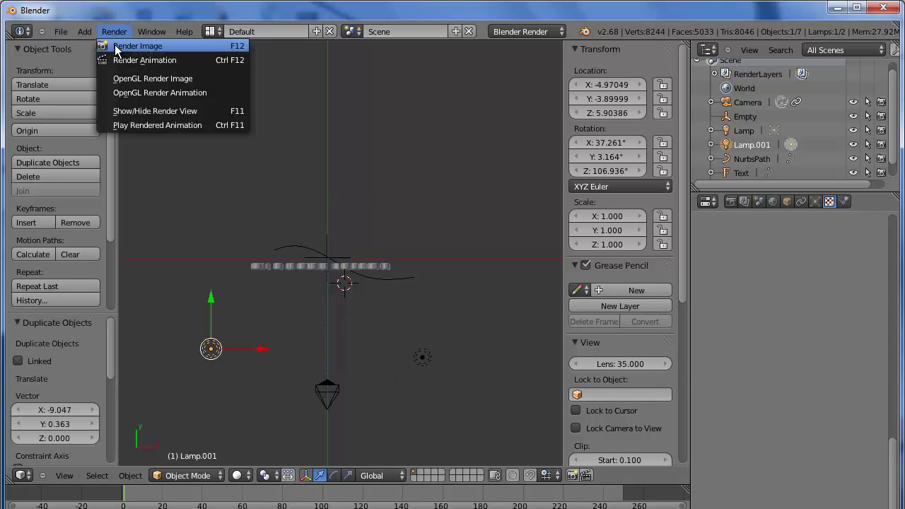
{"action": "left_click", "coordinate": [117, 43]}
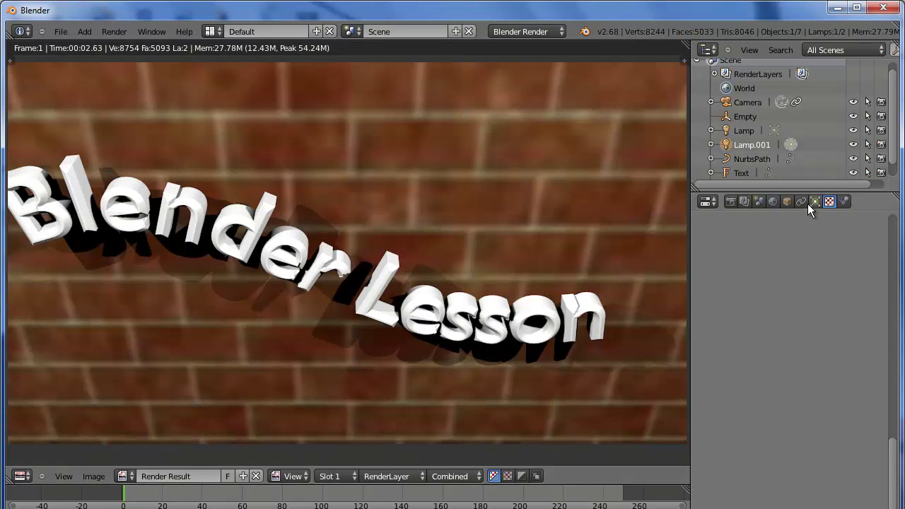
Step: Tile the Wall's brick image texture 6 times in X and in Y
{"action": "scroll", "coordinate": [894, 157], "scroll_direction": "down", "scroll_amount": 1}
{"action": "left_click", "coordinate": [740, 171]}
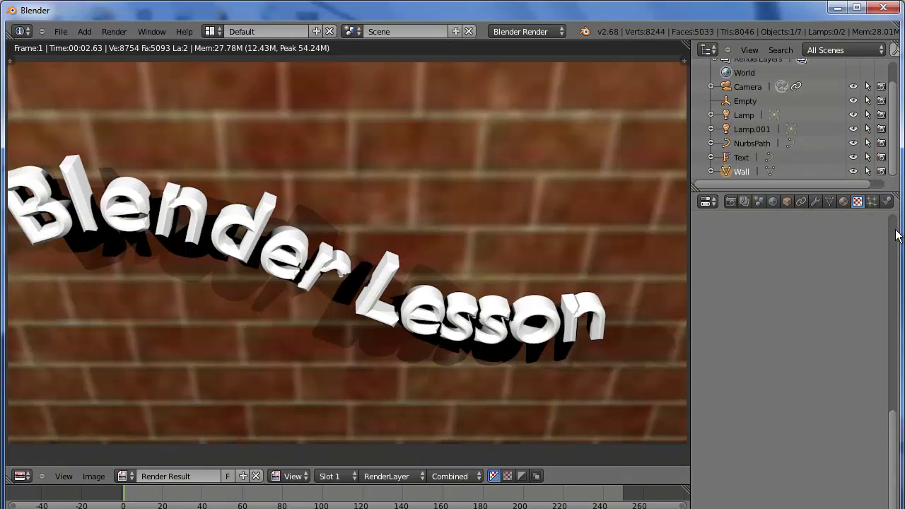
{"action": "left_click", "coordinate": [843, 201]}
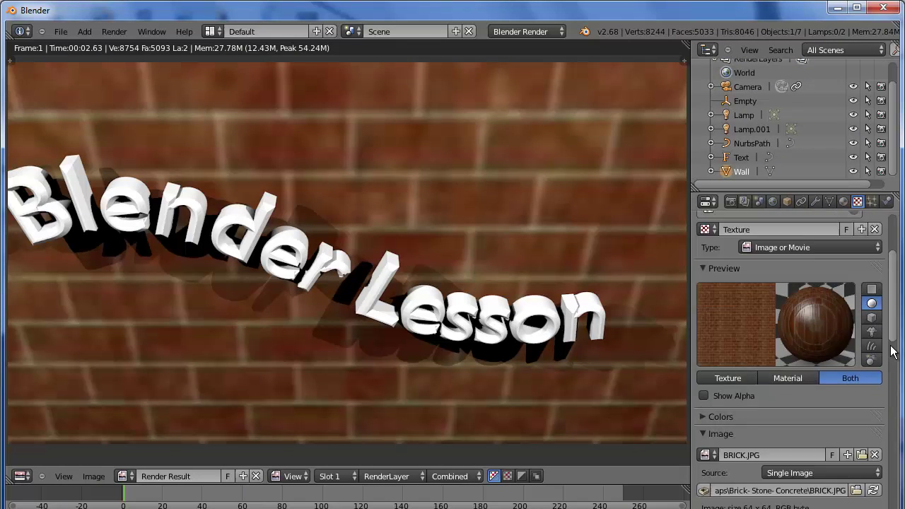
{"action": "scroll", "coordinate": [882, 422], "scroll_direction": "down", "scroll_amount": 10}
{"action": "left_click", "coordinate": [779, 303]}
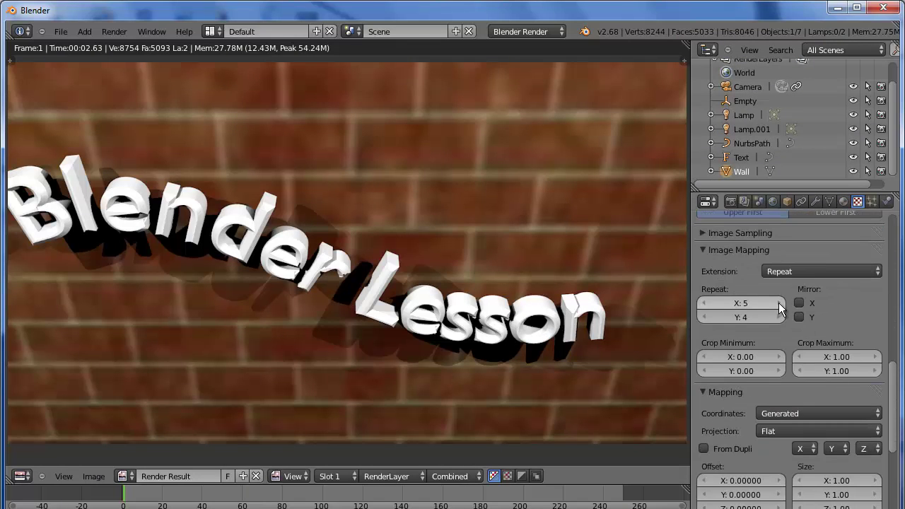
{"action": "left_click", "coordinate": [778, 317]}
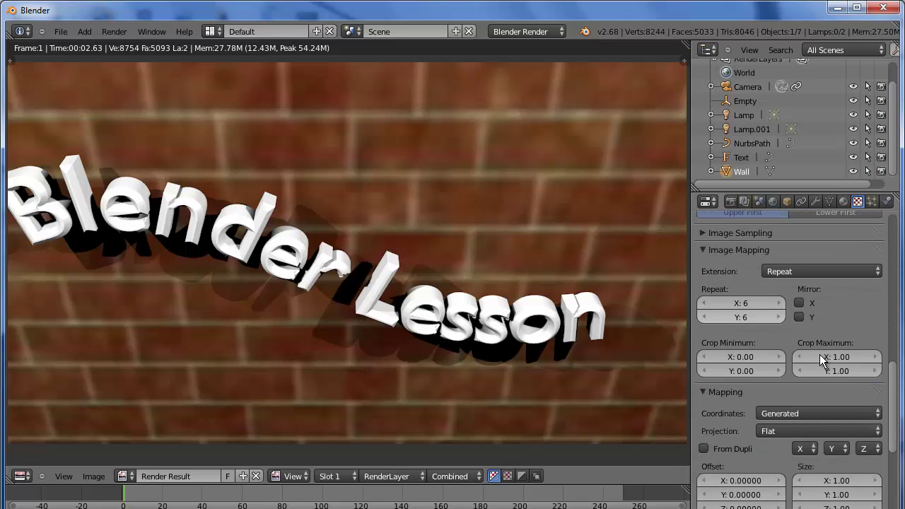
{"action": "left_click_drag", "start_coordinate": [894, 412], "coordinate": [898, 306]}
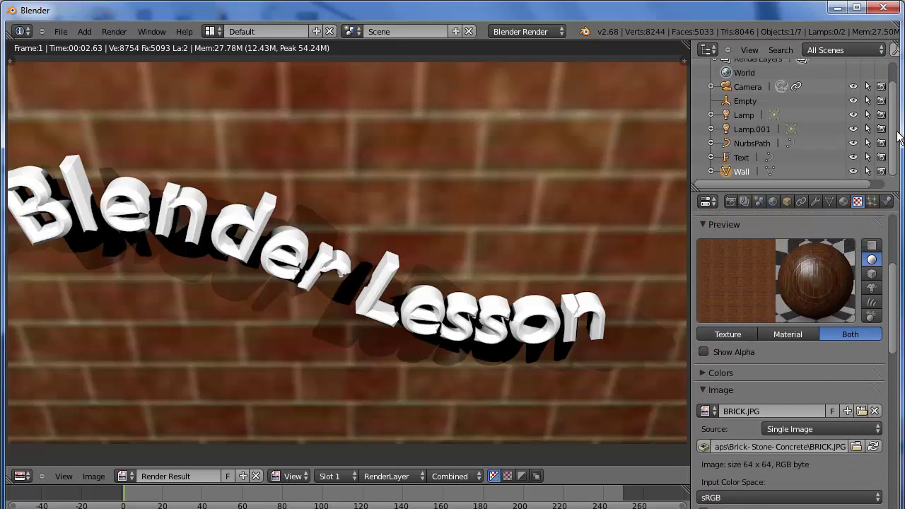
{"action": "scroll", "coordinate": [898, 113], "scroll_direction": "up", "scroll_amount": 2}
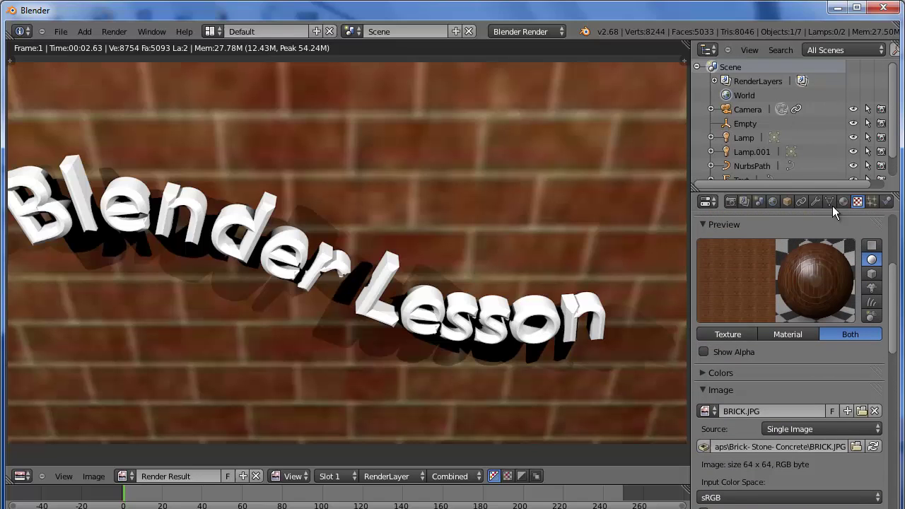
Step: Raise the wall's diffuse intensity to 1.0, lower specular to 0.209, and re-render
{"action": "left_click", "coordinate": [843, 202]}
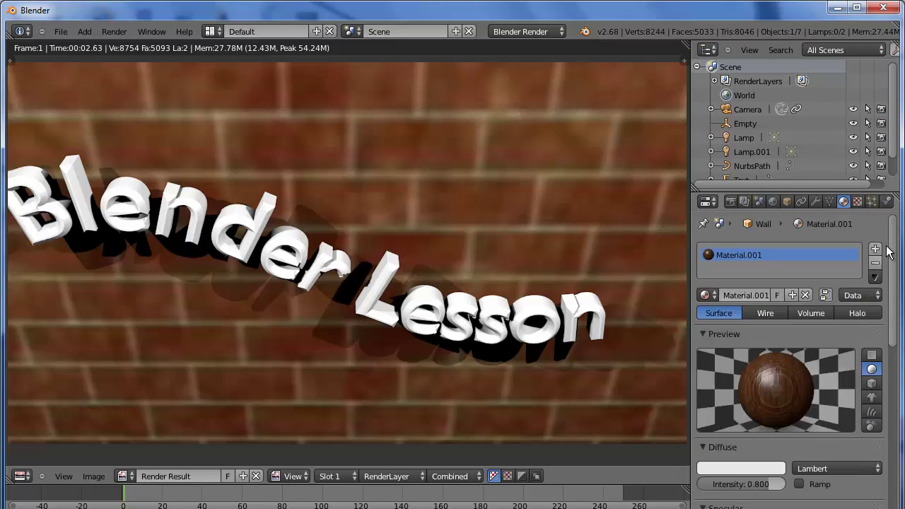
{"action": "left_click_drag", "start_coordinate": [895, 261], "coordinate": [894, 365]}
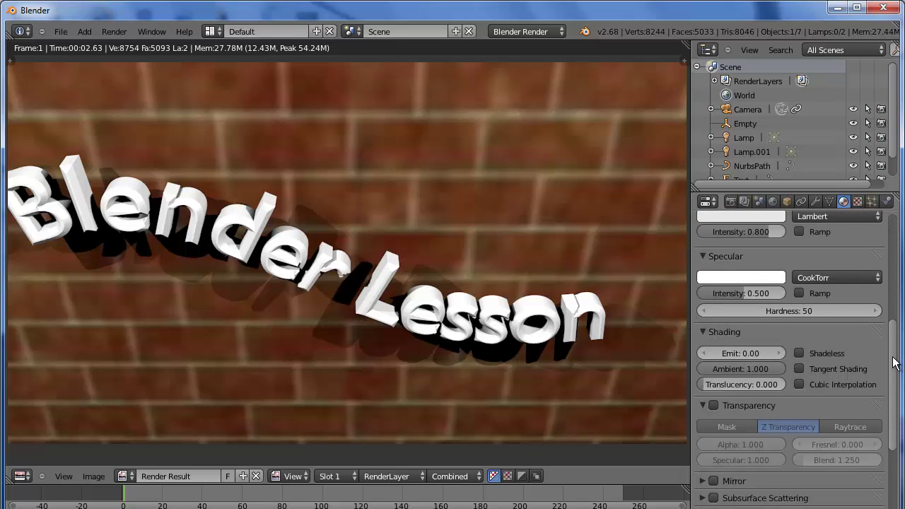
{"action": "left_click_drag", "start_coordinate": [763, 230], "coordinate": [786, 226]}
{"action": "scroll", "coordinate": [896, 322], "scroll_direction": "up", "scroll_amount": 3}
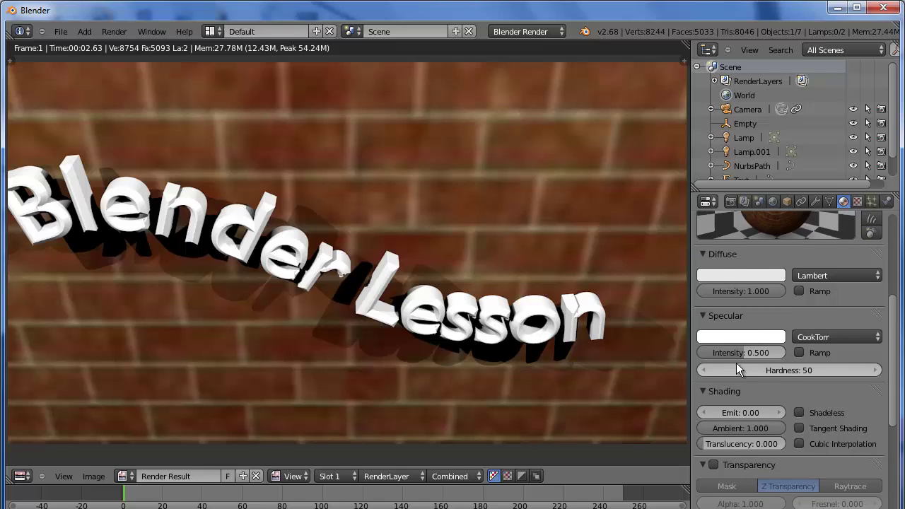
{"action": "left_click_drag", "start_coordinate": [742, 347], "coordinate": [718, 346]}
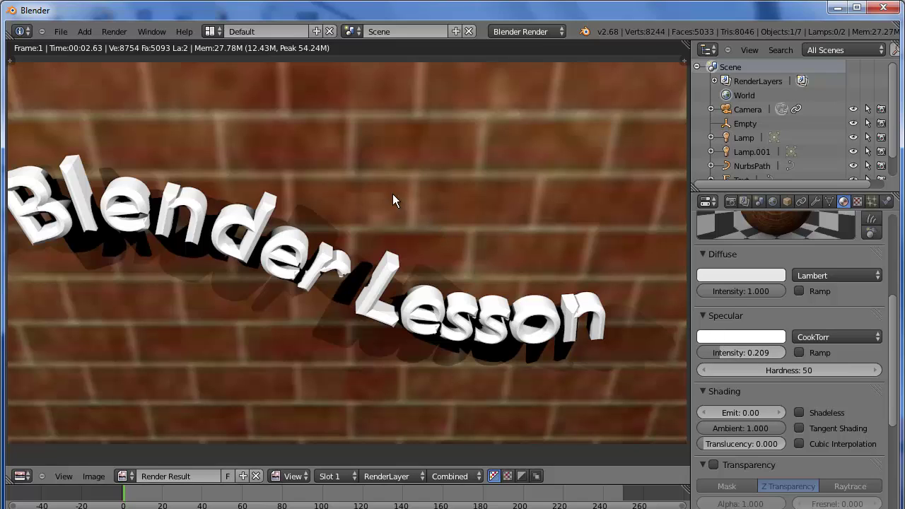
{"action": "left_click", "coordinate": [113, 31]}
{"action": "left_click", "coordinate": [123, 41]}
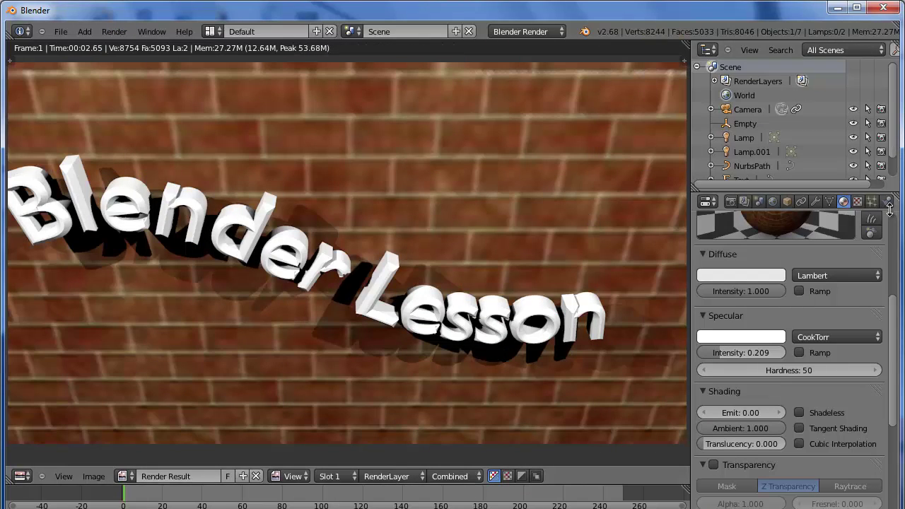
Step: Set the brick texture's Geometry Normal influence strength to 2.0
{"action": "left_click", "coordinate": [857, 202]}
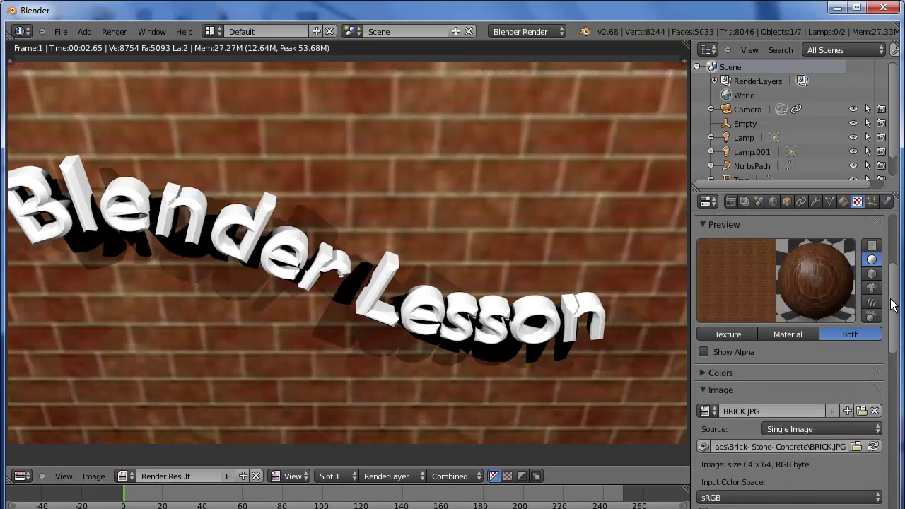
{"action": "left_click_drag", "start_coordinate": [890, 302], "coordinate": [892, 467]}
{"action": "left_click", "coordinate": [839, 387]}
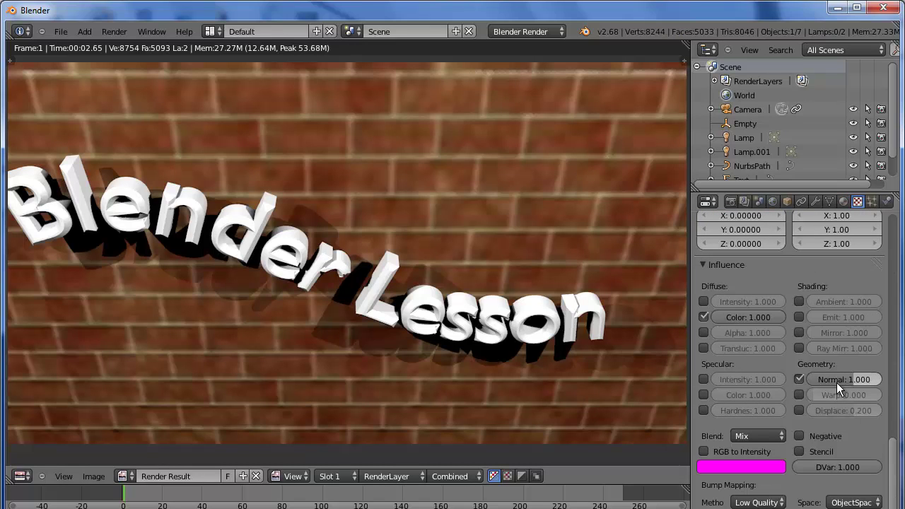
{"action": "type", "text": "1.0"}
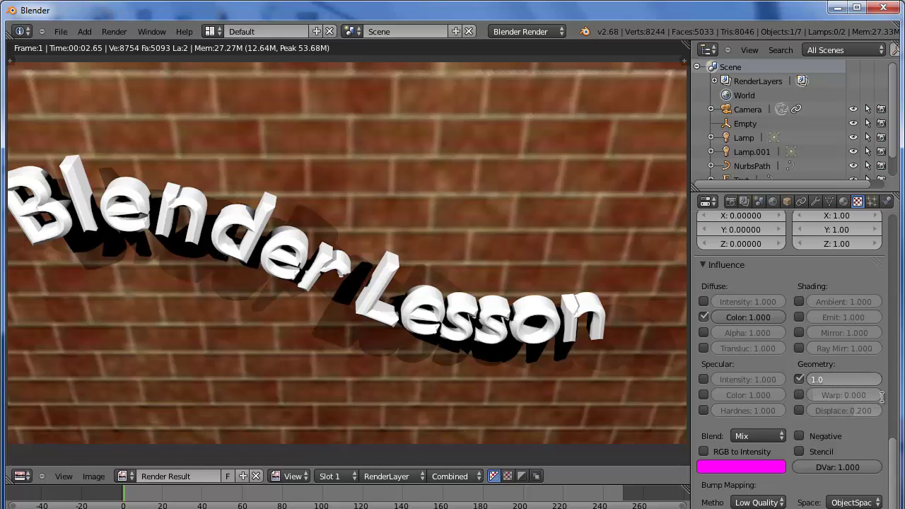
{"action": "type", "text": "2"}
{"action": "key", "text": "Return"}
Step: Render the wall with the stronger brick bump and return to the 3D view
{"action": "left_click", "coordinate": [113, 31]}
{"action": "left_click", "coordinate": [172, 44]}
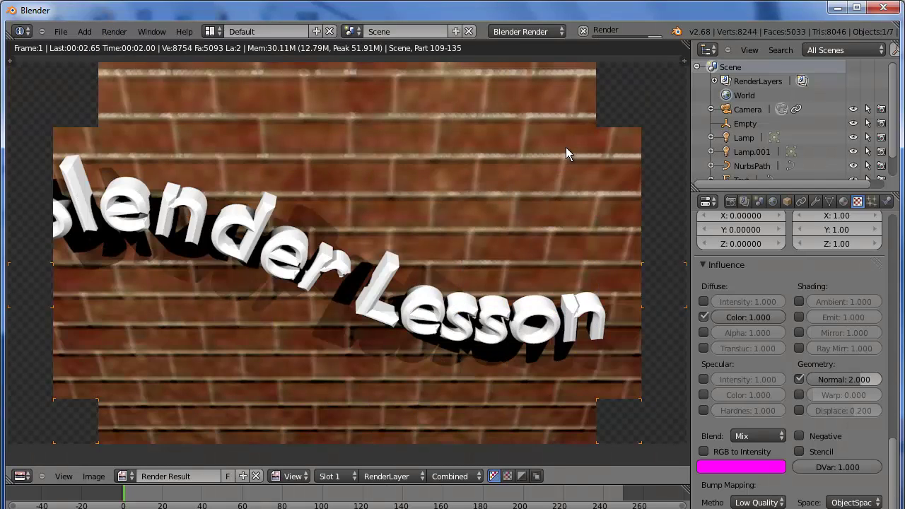
{"action": "key", "text": "Escape"}
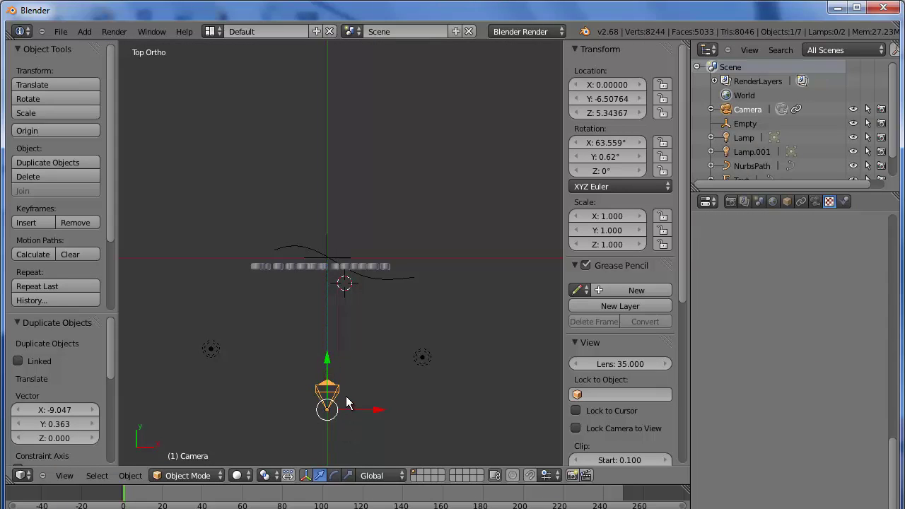
Step: Move the camera back along the Y axis to about Y -8.99
{"action": "key", "text": "g"}
{"action": "key", "text": "y"}
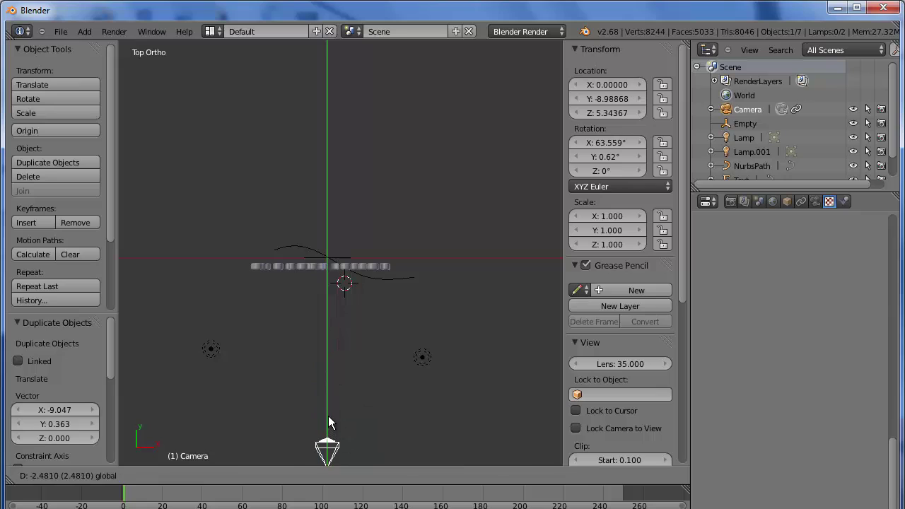
{"action": "left_click", "coordinate": [328, 416]}
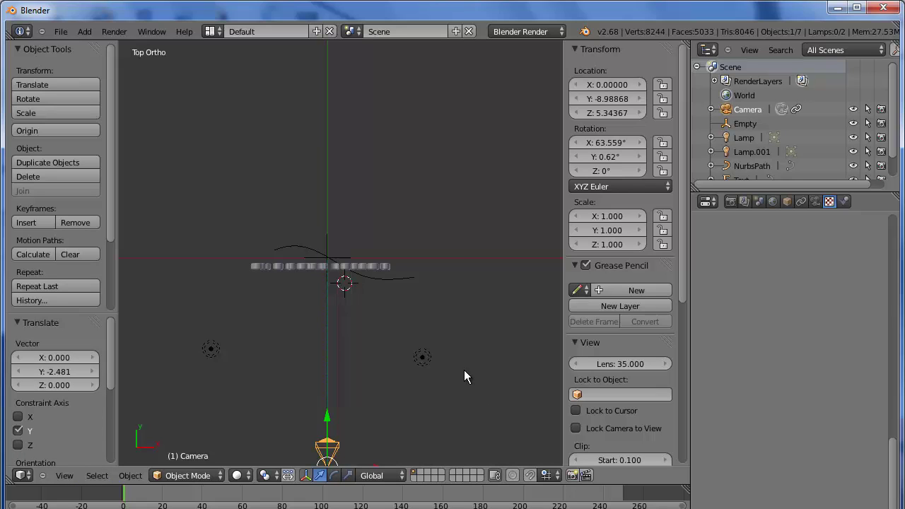
Step: Set the camera's Z location to 3 and render the reframed shot
{"action": "left_click", "coordinate": [602, 112]}
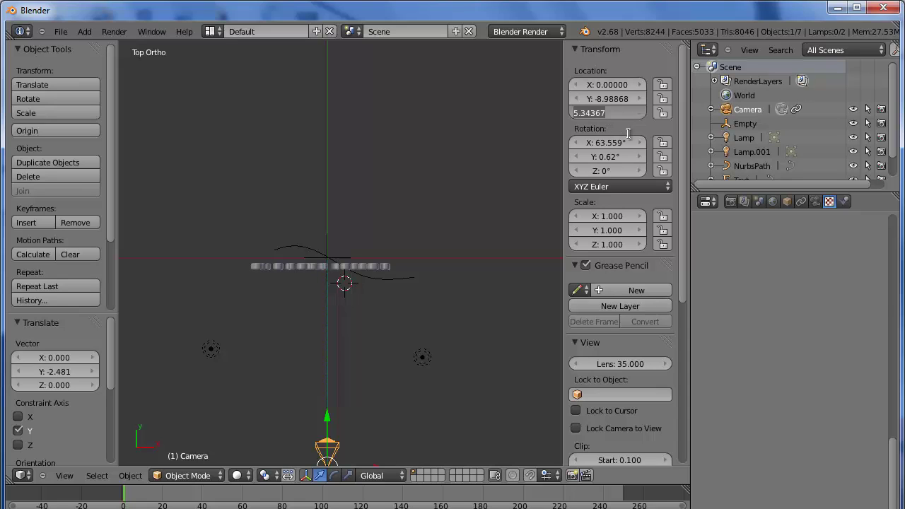
{"action": "type", "text": "Z: 3"}
{"action": "key", "text": "Return"}
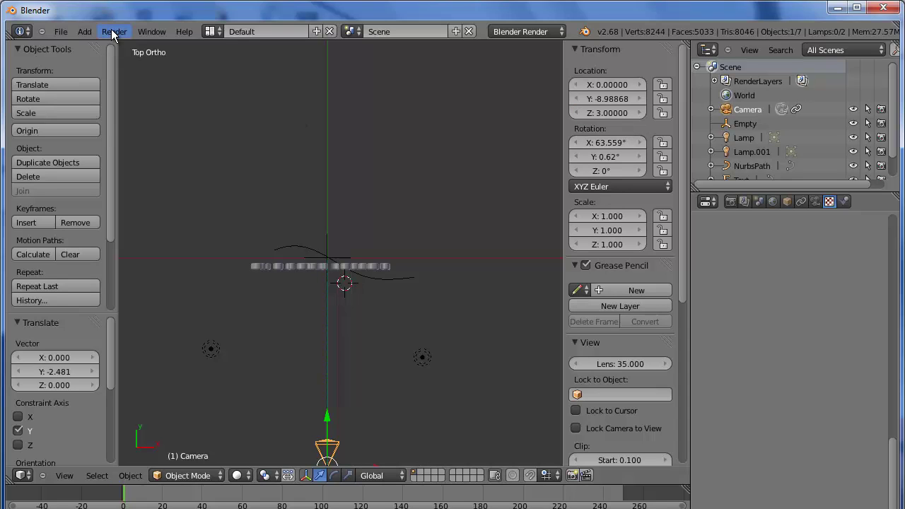
{"action": "left_click", "coordinate": [114, 31]}
{"action": "left_click", "coordinate": [123, 47]}
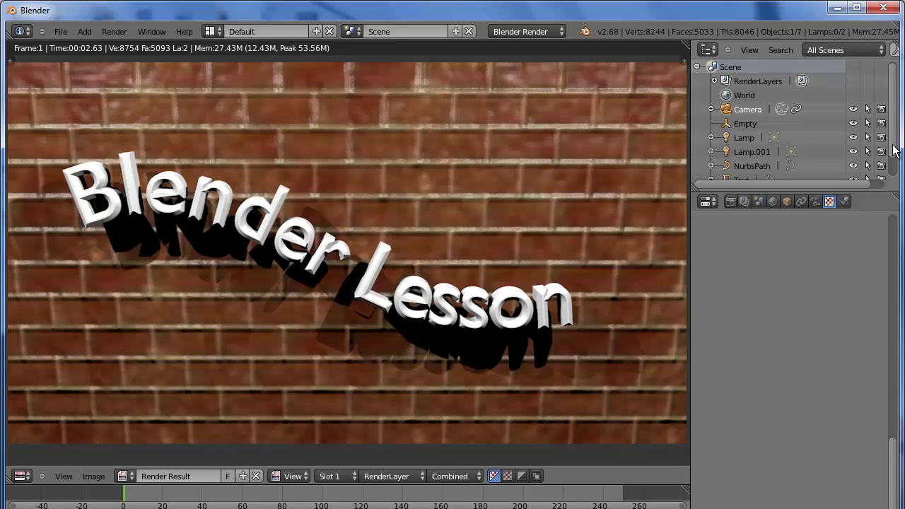
Step: Change the Wall brick texture's Normal influence to -2.0, render, and close the render
{"action": "scroll", "coordinate": [749, 141], "scroll_direction": "down", "scroll_amount": 2}
{"action": "left_click", "coordinate": [742, 172]}
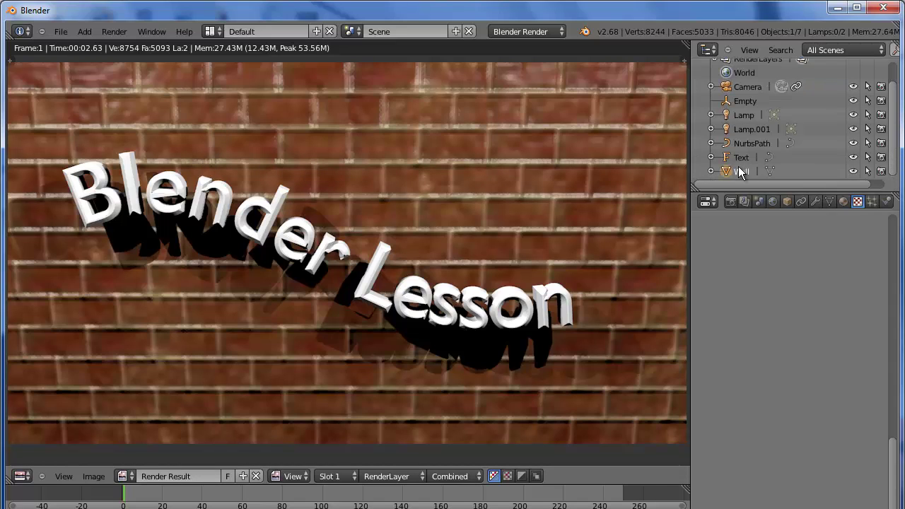
{"action": "left_click", "coordinate": [843, 202]}
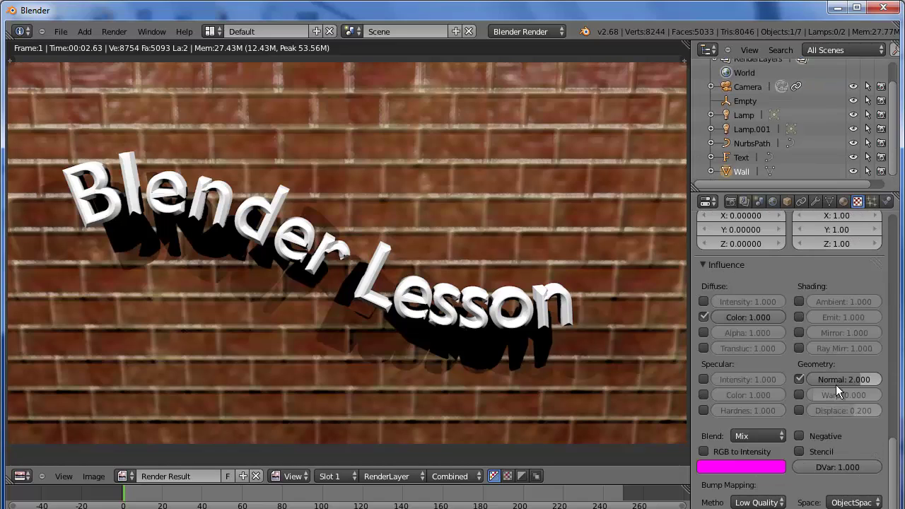
{"action": "left_click", "coordinate": [842, 378]}
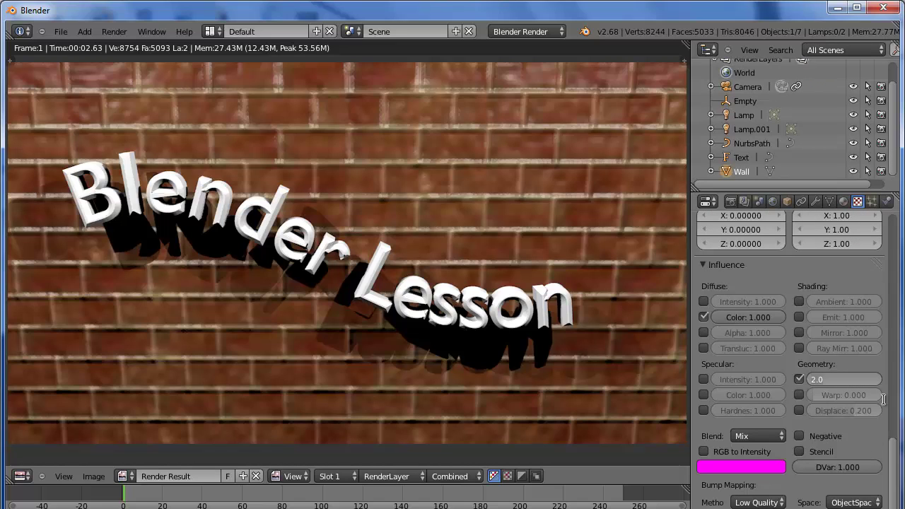
{"action": "type", "text": "-"}
{"action": "key", "text": "Return"}
{"action": "left_click", "coordinate": [114, 31]}
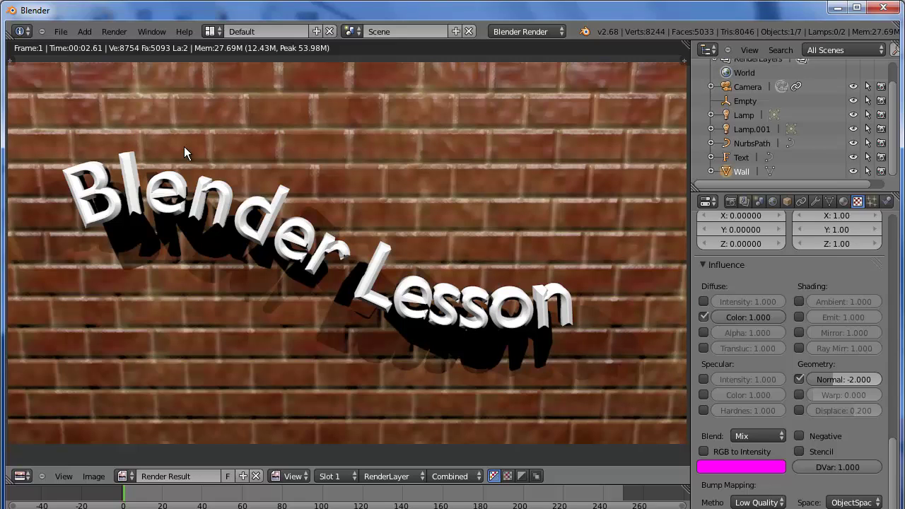
{"action": "key", "text": "Escape"}
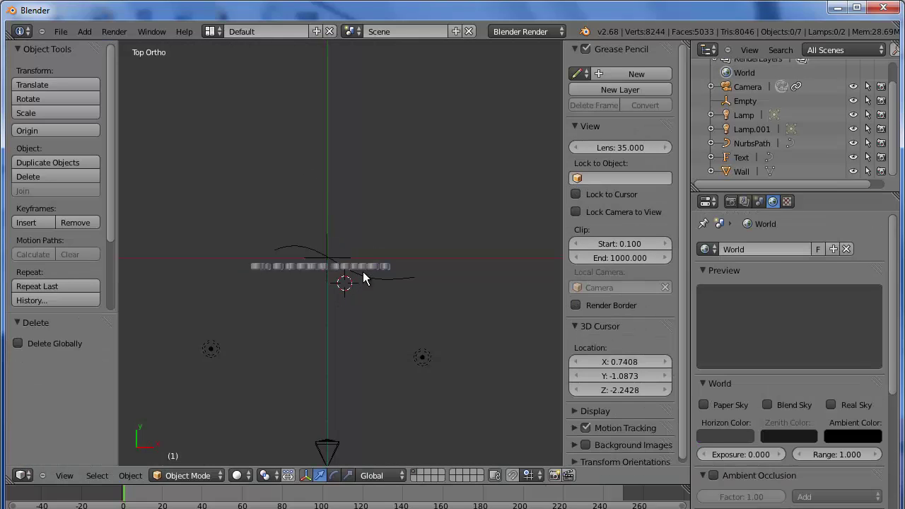
Step: Add a mesh plane and place it at location 0, 0, 0
{"action": "key", "text": "shift+a"}
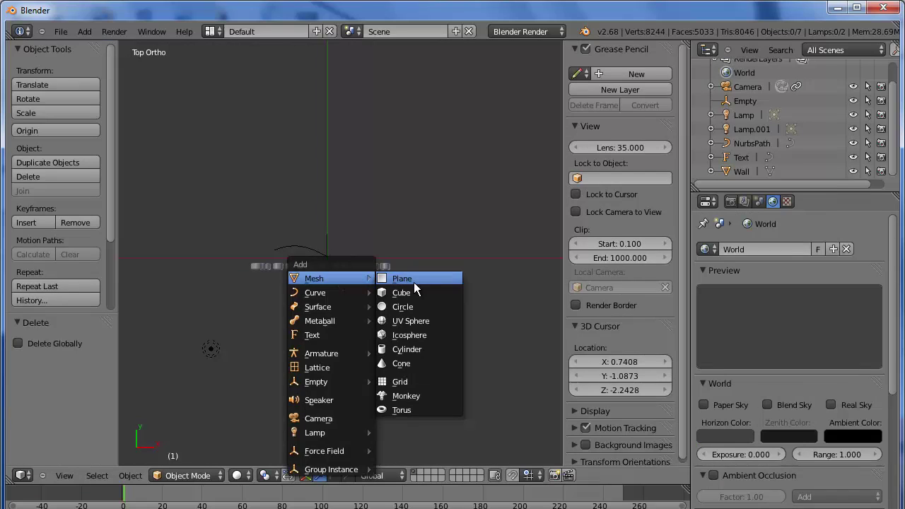
{"action": "left_click", "coordinate": [413, 282]}
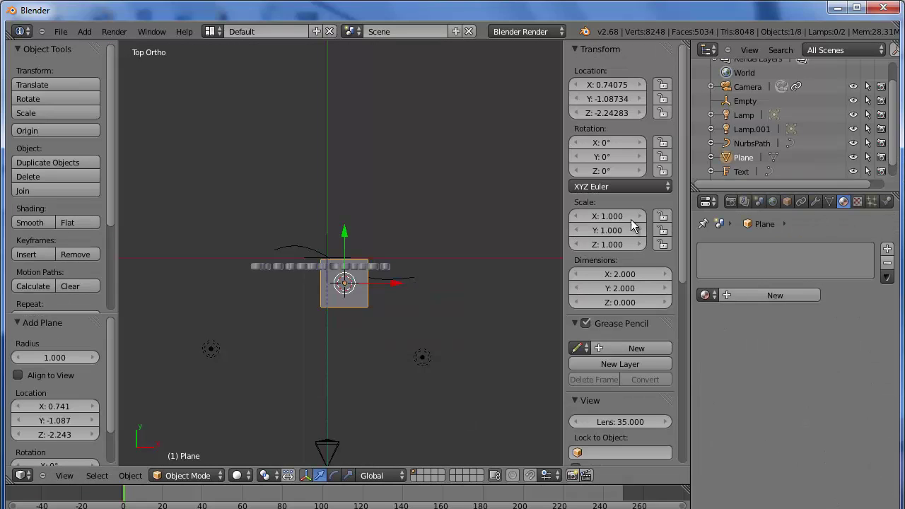
{"action": "left_click", "coordinate": [607, 84]}
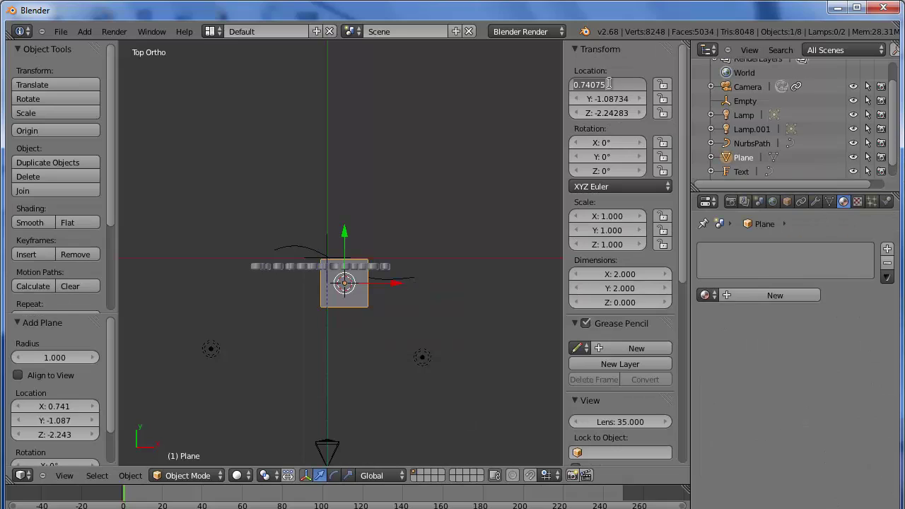
{"action": "type", "text": "0"}
{"action": "key", "text": "Tab"}
{"action": "type", "text": "0"}
{"action": "key", "text": "Tab"}
{"action": "type", "text": "0"}
{"action": "key", "text": "Return"}
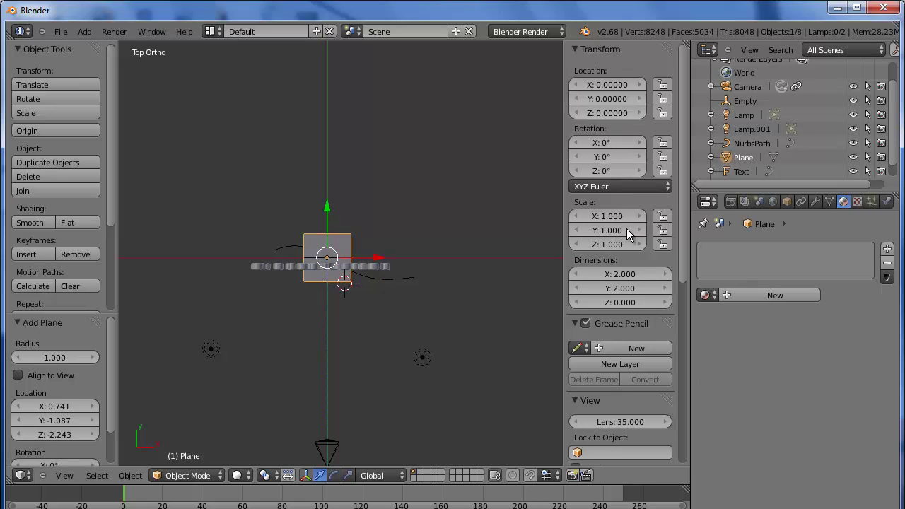
Step: Scale the plane to 10 in X and Y, forming a 20×20 floor
{"action": "left_click", "coordinate": [606, 213]}
{"action": "type", "text": "10"}
{"action": "key", "text": "Return"}
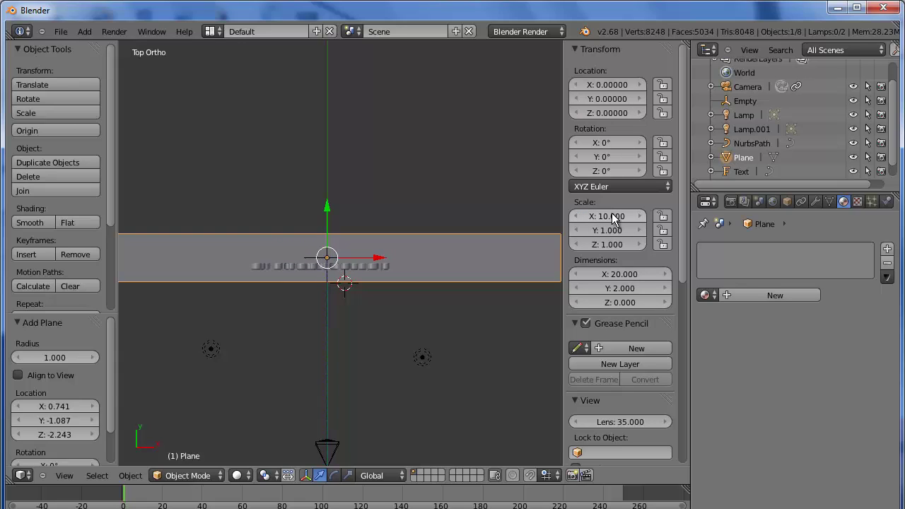
{"action": "left_click", "coordinate": [614, 229]}
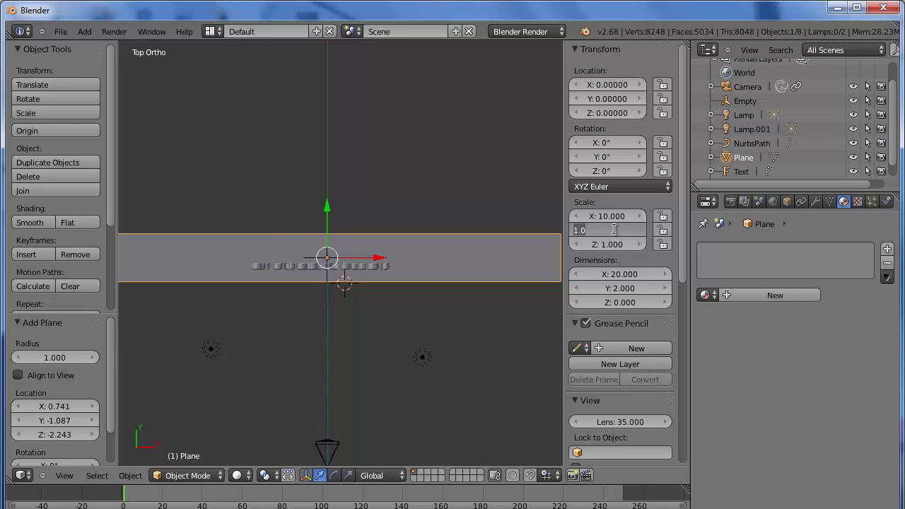
{"action": "type", "text": "10"}
{"action": "key", "text": "Return"}
{"action": "mouse_move", "coordinate": [433, 301]}
{"action": "middle_mouse_down"}
{"action": "mouse_move", "coordinate": [445, 261]}
{"action": "mouse_move", "coordinate": [432, 205]}
{"action": "mouse_move", "coordinate": [443, 158]}
{"action": "mouse_move", "coordinate": [434, 144]}
{"action": "mouse_move", "coordinate": [435, 227]}
{"action": "middle_mouse_up"}
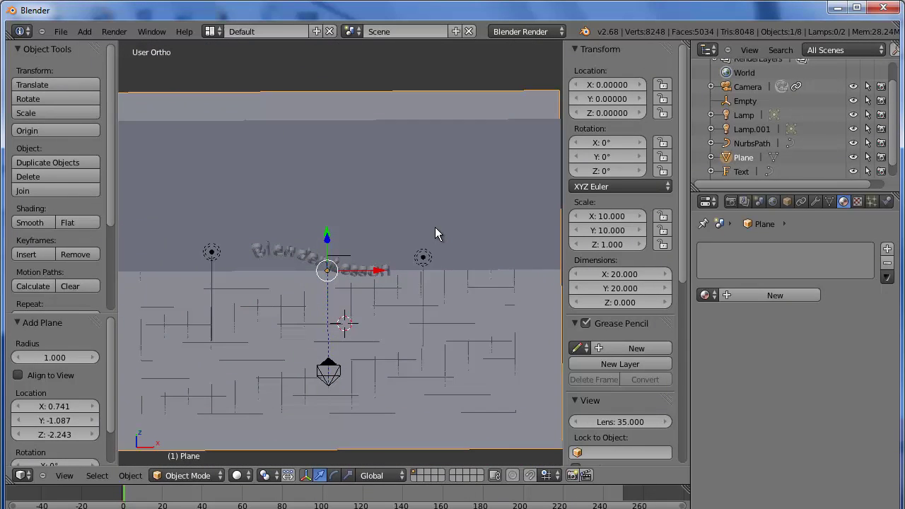
Step: Rename the plane to 'Water' and give it a new material
{"action": "double_click", "coordinate": [742, 157]}
{"action": "type", "text": "Water"}
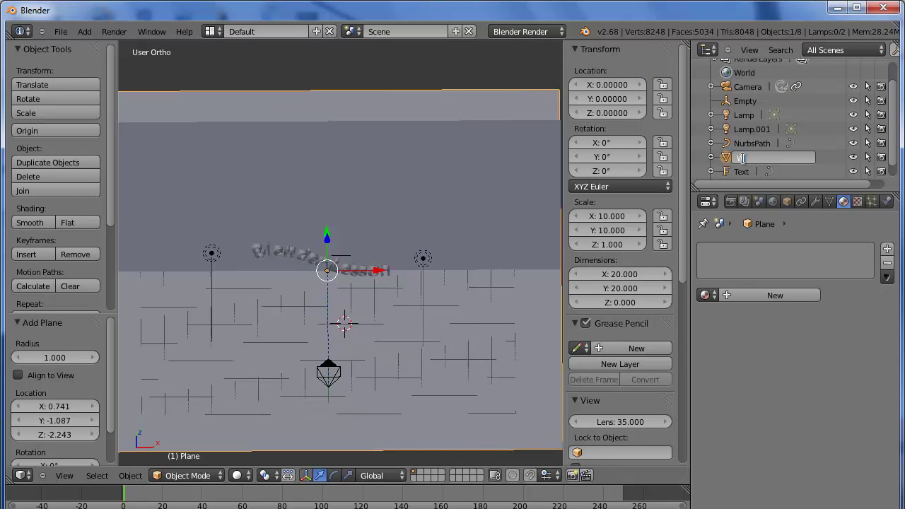
{"action": "key", "text": "Return"}
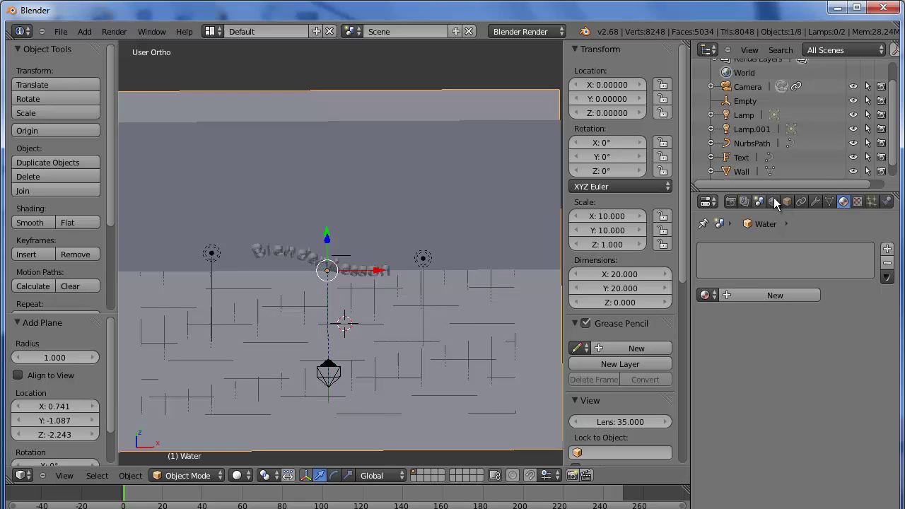
{"action": "left_click", "coordinate": [787, 293]}
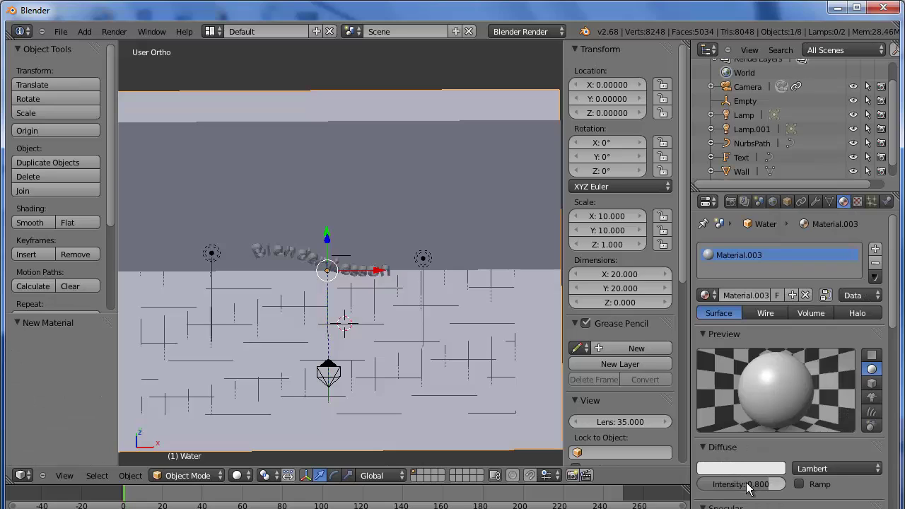
Step: Raise the water's specular, set diffuse intensity near 0.7, and color it dark blue
{"action": "scroll", "coordinate": [894, 365], "scroll_direction": "down", "scroll_amount": 3}
{"action": "scroll", "coordinate": [894, 364], "scroll_direction": "down", "scroll_amount": 3}
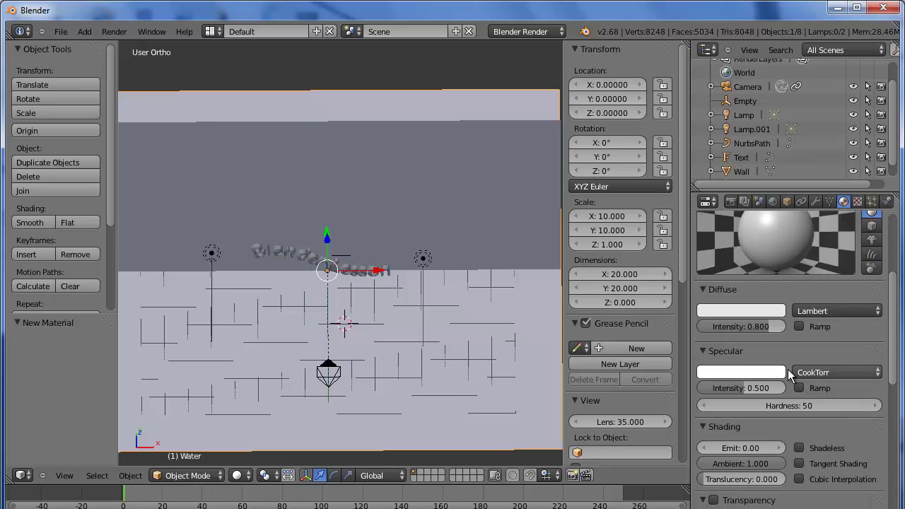
{"action": "left_click_drag", "start_coordinate": [742, 387], "coordinate": [754, 388]}
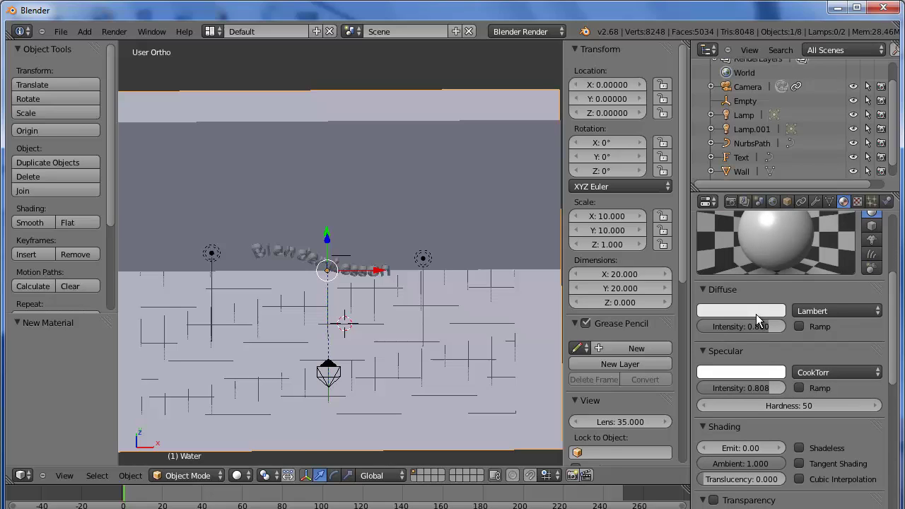
{"action": "left_click_drag", "start_coordinate": [765, 328], "coordinate": [758, 328]}
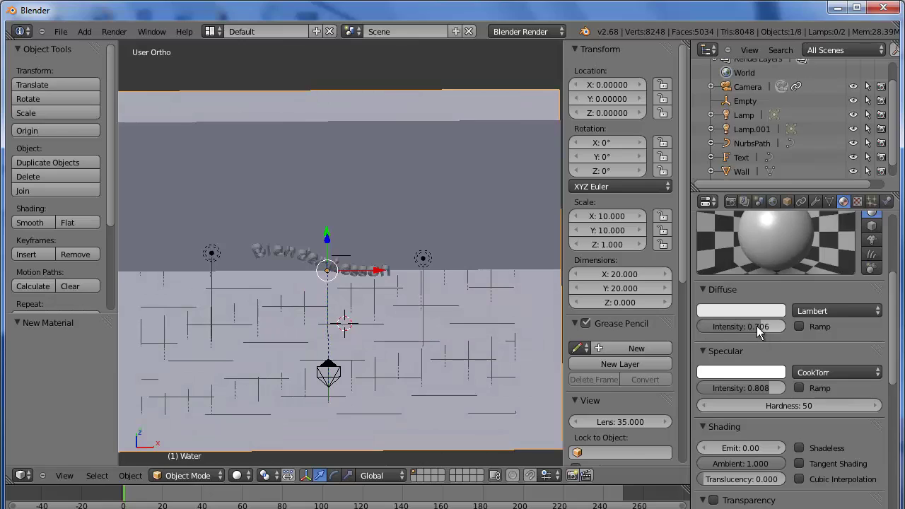
{"action": "left_click", "coordinate": [757, 310]}
{"action": "left_click", "coordinate": [742, 156]}
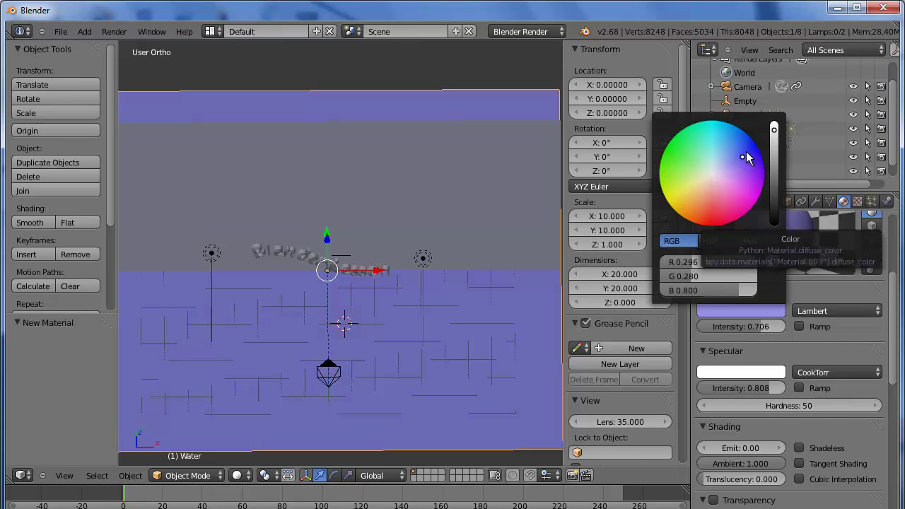
{"action": "left_click_drag", "start_coordinate": [774, 133], "coordinate": [775, 143]}
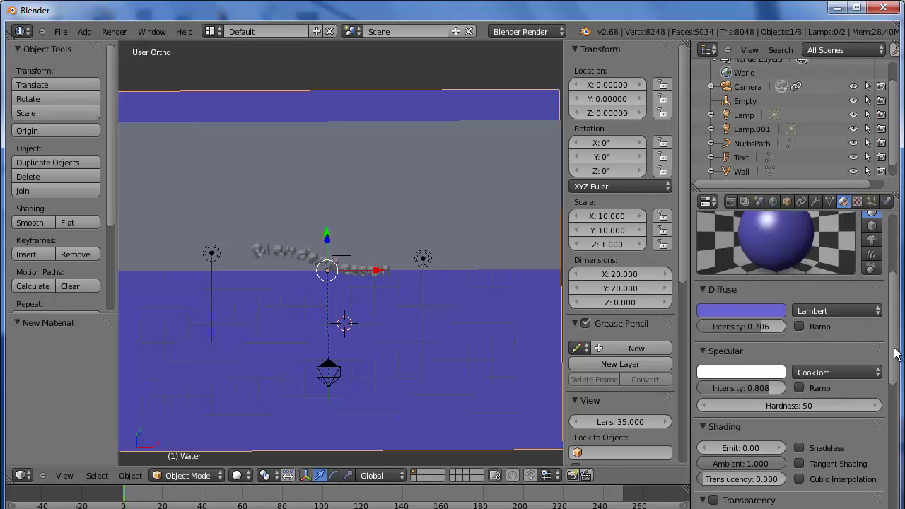
Step: Enable Mirror on the water material with reflectivity about 0.3
{"action": "scroll", "coordinate": [894, 348], "scroll_direction": "down", "scroll_amount": 7}
{"action": "scroll", "coordinate": [813, 357], "scroll_direction": "down", "scroll_amount": 3}
{"action": "left_click", "coordinate": [711, 297]}
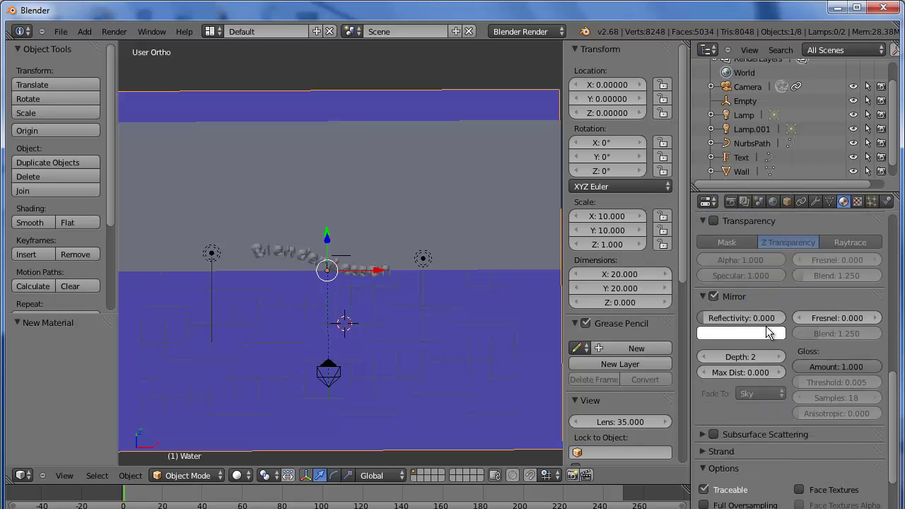
{"action": "left_click_drag", "start_coordinate": [759, 320], "coordinate": [738, 321]}
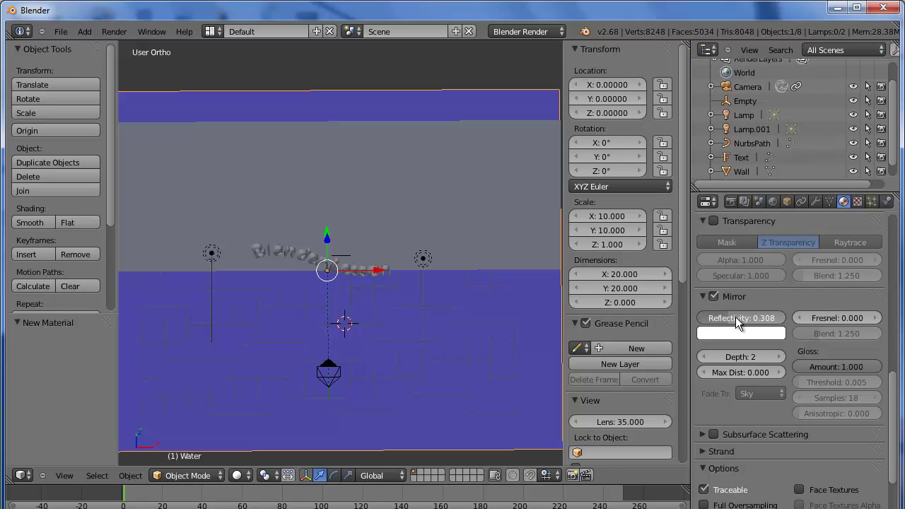
{"action": "scroll", "coordinate": [896, 378], "scroll_direction": "up", "scroll_amount": 1}
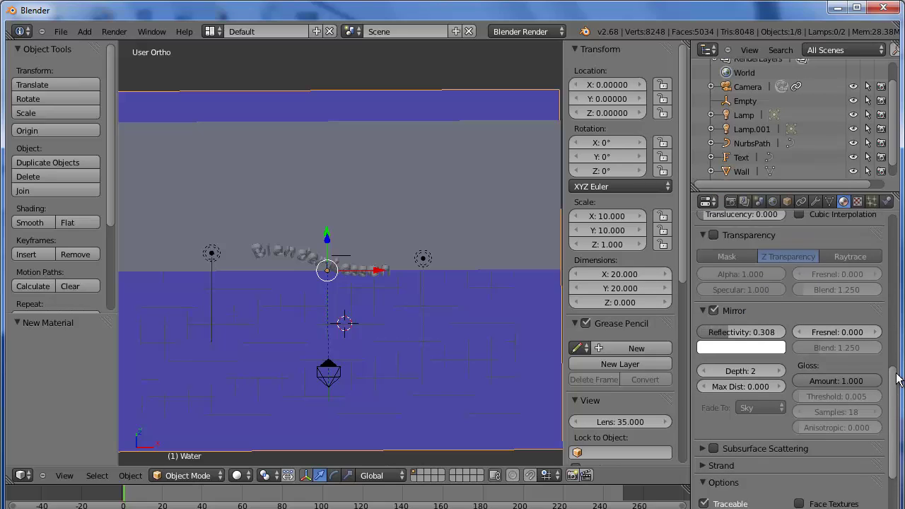
{"action": "left_click_drag", "start_coordinate": [896, 378], "coordinate": [858, 222]}
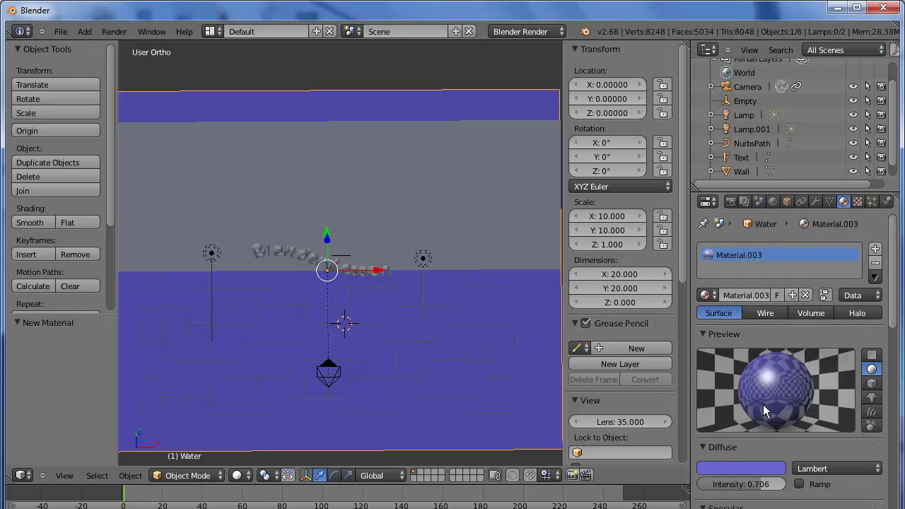
Step: Add a new Clouds texture to the Water material and preview it on the material sphere
{"action": "left_click", "coordinate": [857, 203]}
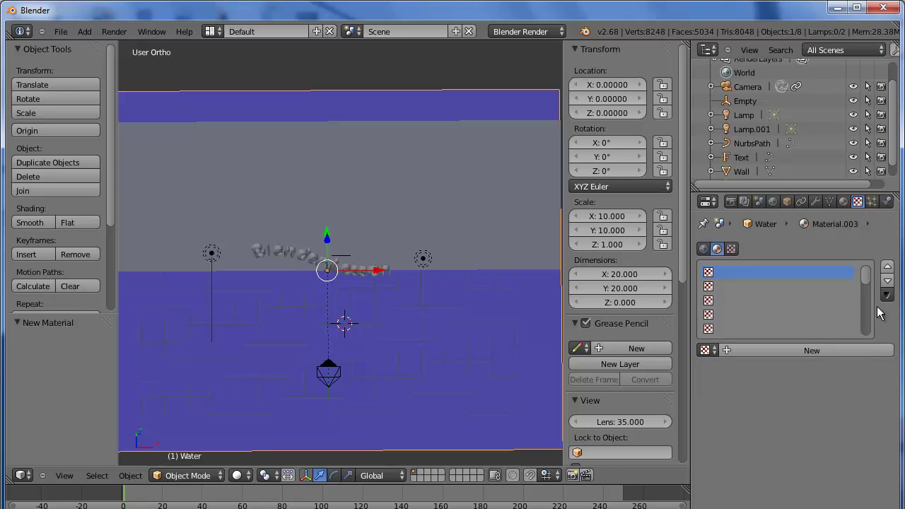
{"action": "left_click", "coordinate": [810, 349]}
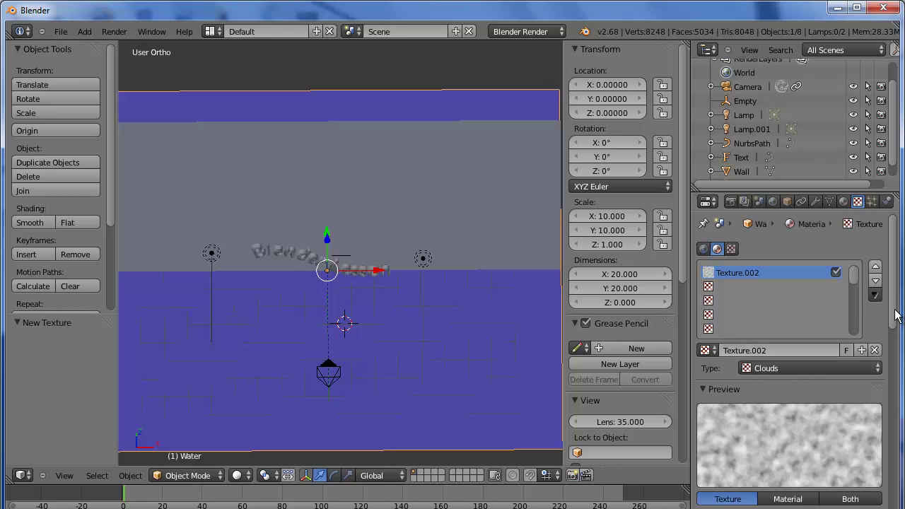
{"action": "left_click_drag", "start_coordinate": [894, 317], "coordinate": [893, 338]}
{"action": "scroll", "coordinate": [865, 407], "scroll_direction": "down", "scroll_amount": 2}
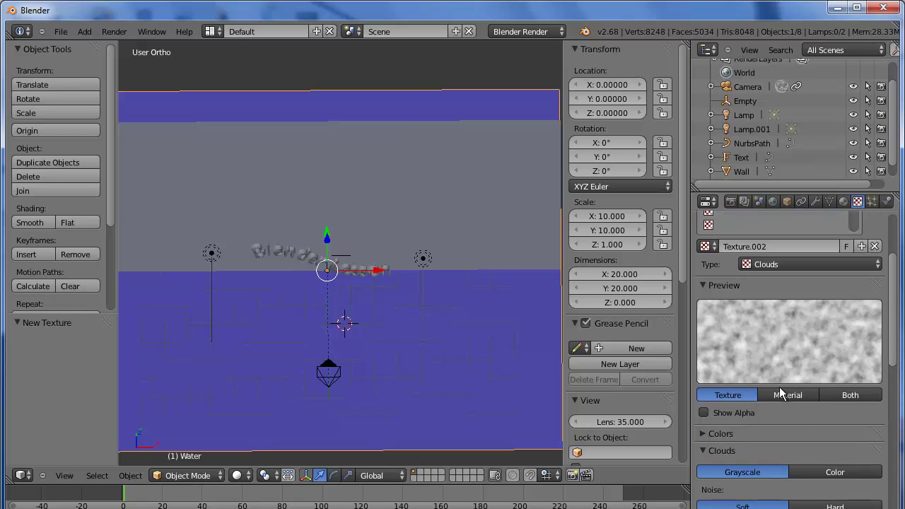
{"action": "left_click", "coordinate": [786, 395]}
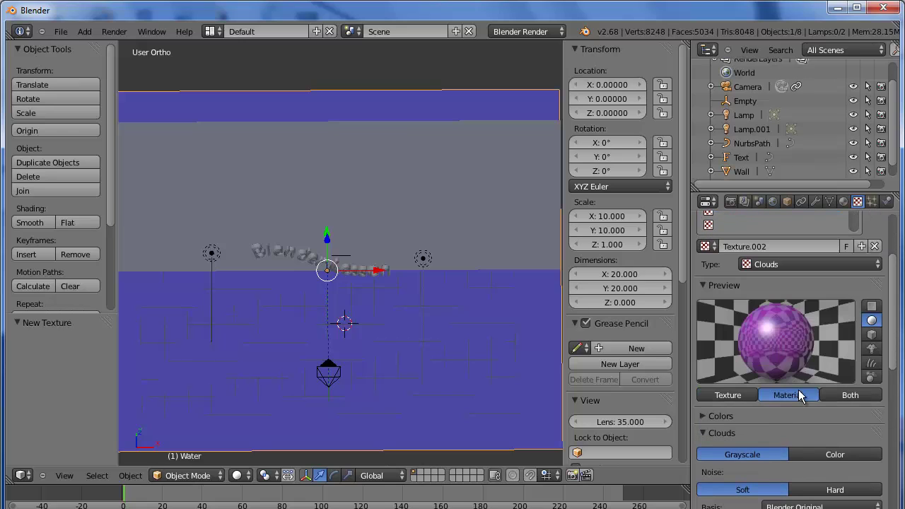
{"action": "left_click_drag", "start_coordinate": [894, 360], "coordinate": [894, 494]}
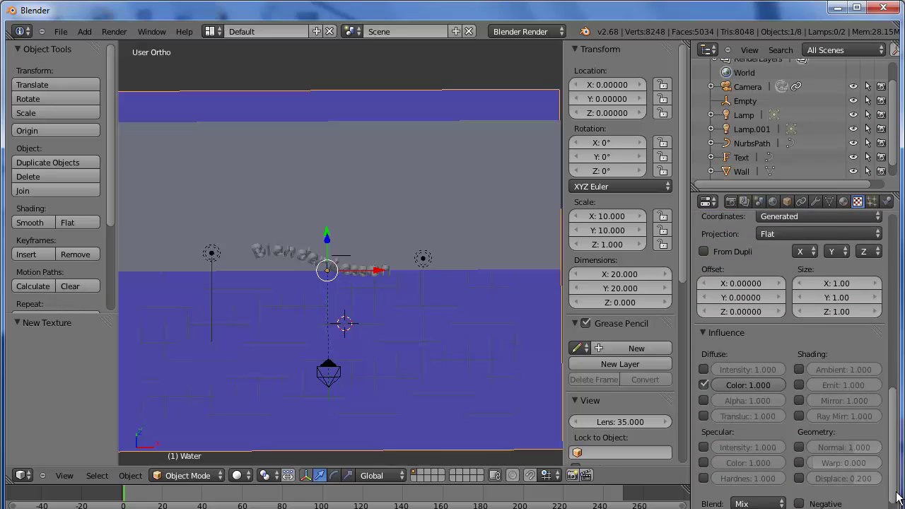
Step: Switch the Clouds texture's influence from Diffuse Color to Geometry Normal at strength 2.0
{"action": "left_click", "coordinate": [703, 357]}
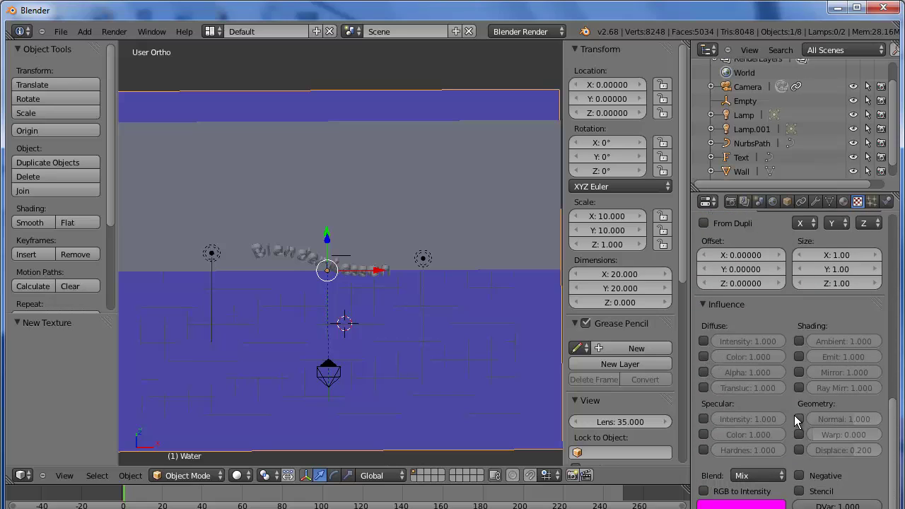
{"action": "left_click", "coordinate": [799, 419]}
{"action": "left_click", "coordinate": [875, 423]}
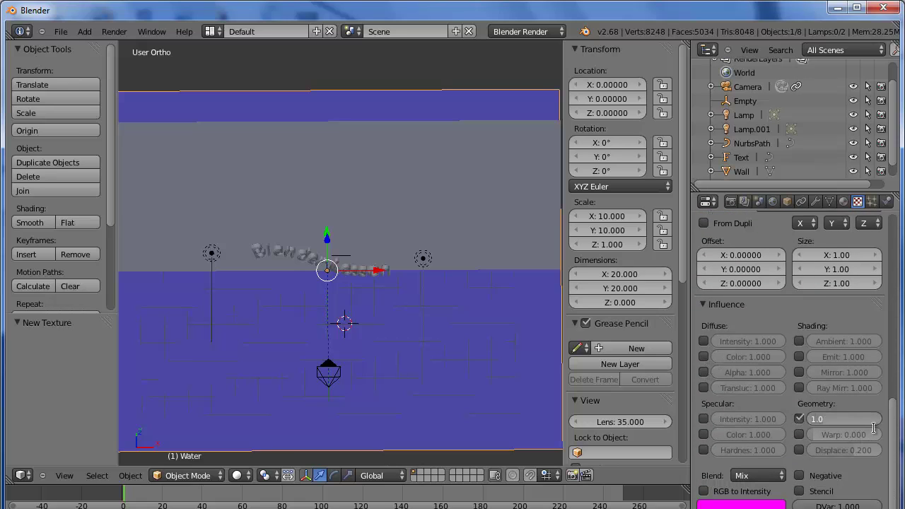
{"action": "type", "text": "2"}
{"action": "key", "text": "Return"}
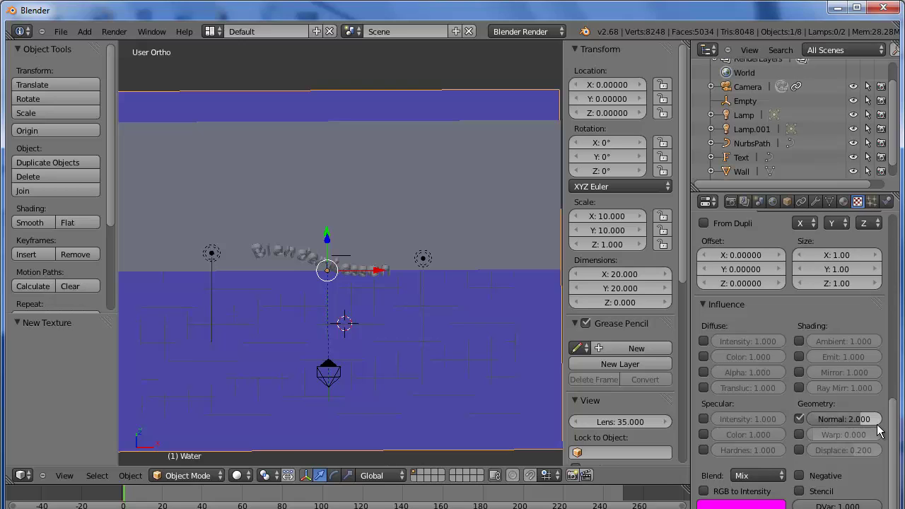
Step: Render the scene with the text reflected in the rippled blue water
{"action": "left_click", "coordinate": [115, 31]}
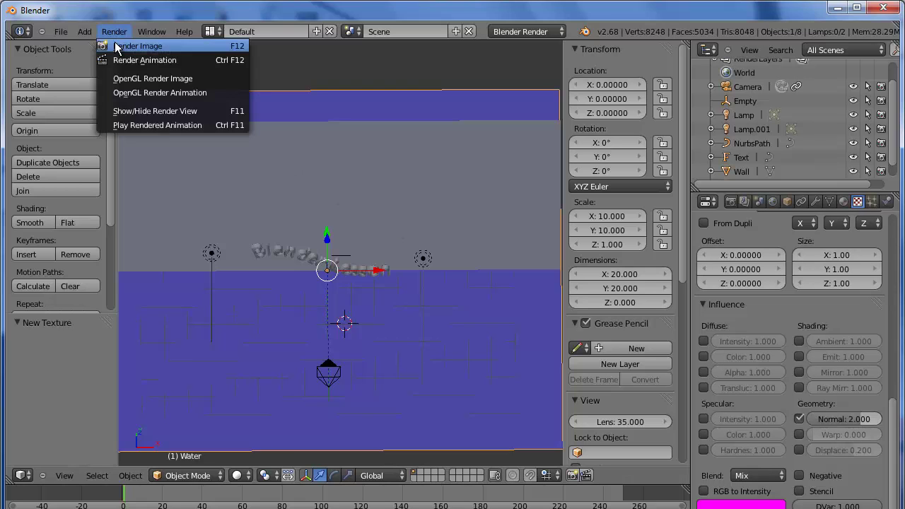
{"action": "left_click", "coordinate": [119, 45]}
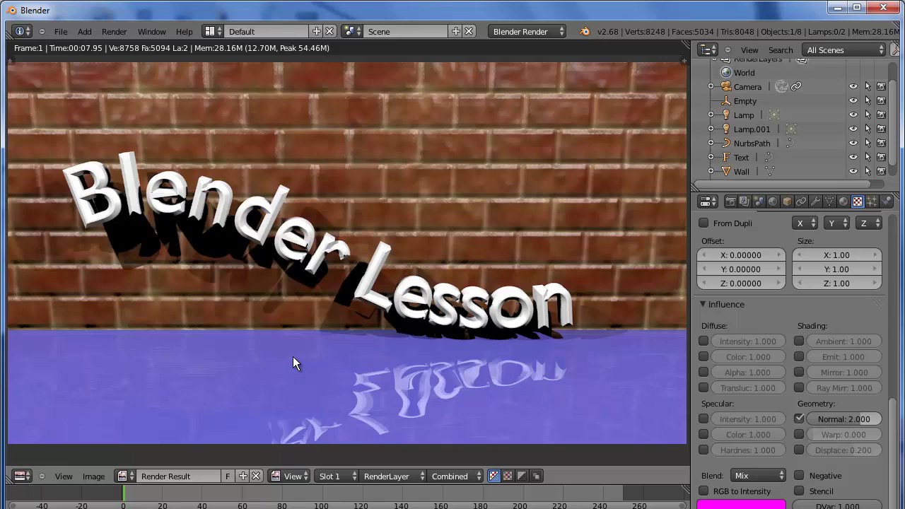
Step: Create a new pale yellow material on the Text object and render the scene
{"action": "left_click", "coordinate": [741, 157]}
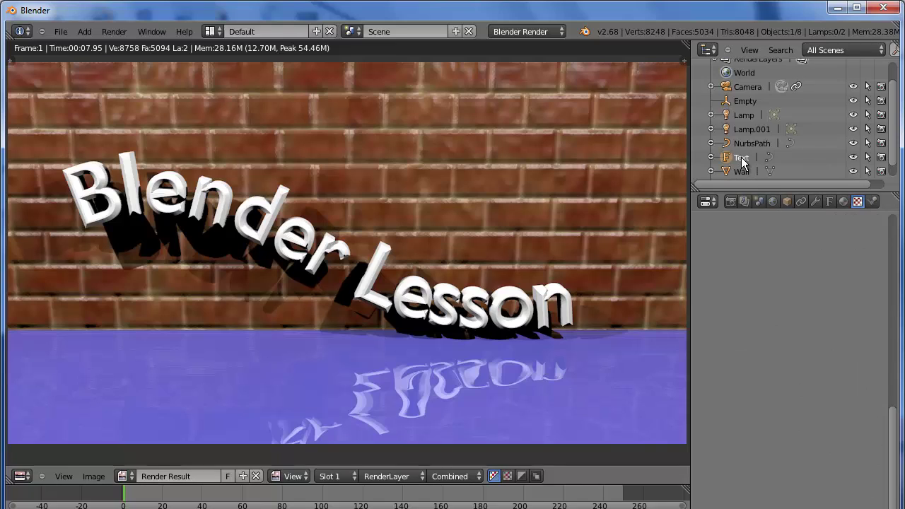
{"action": "left_click", "coordinate": [841, 201]}
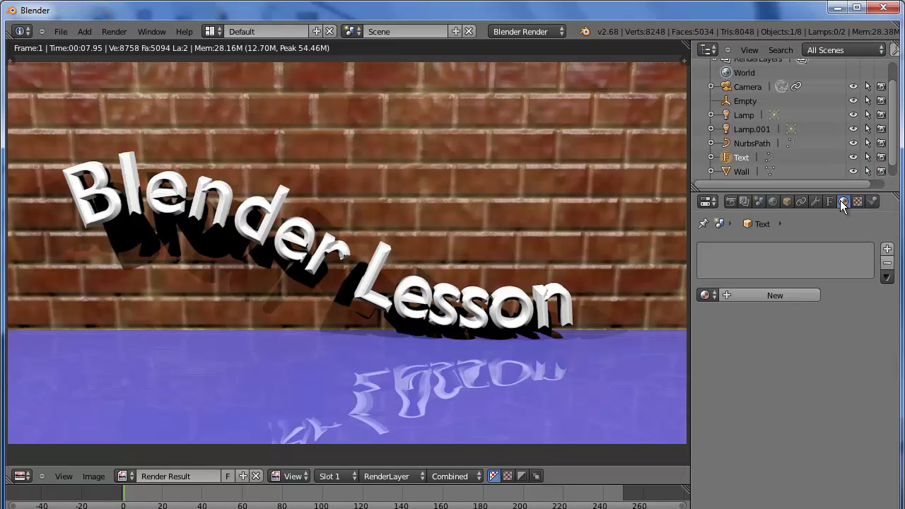
{"action": "left_click", "coordinate": [798, 296]}
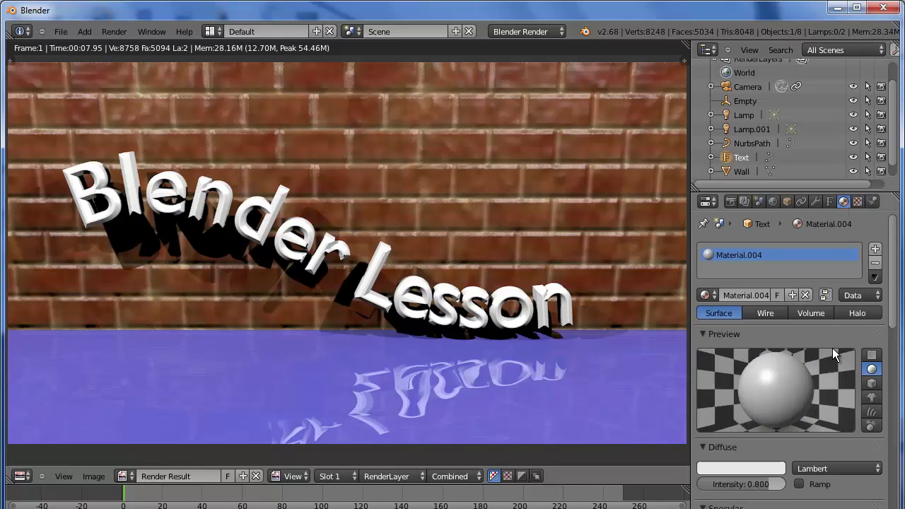
{"action": "left_click_drag", "start_coordinate": [892, 327], "coordinate": [892, 357]}
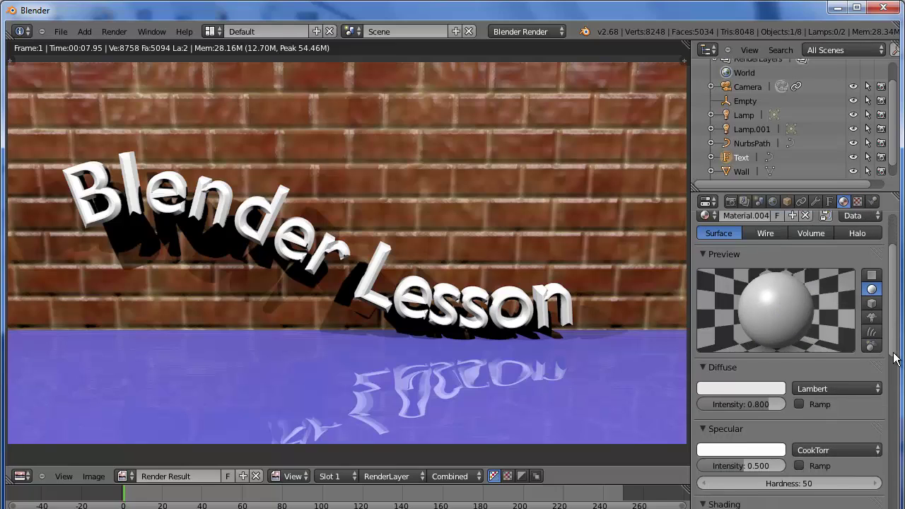
{"action": "left_click", "coordinate": [749, 386]}
{"action": "left_click", "coordinate": [675, 267]}
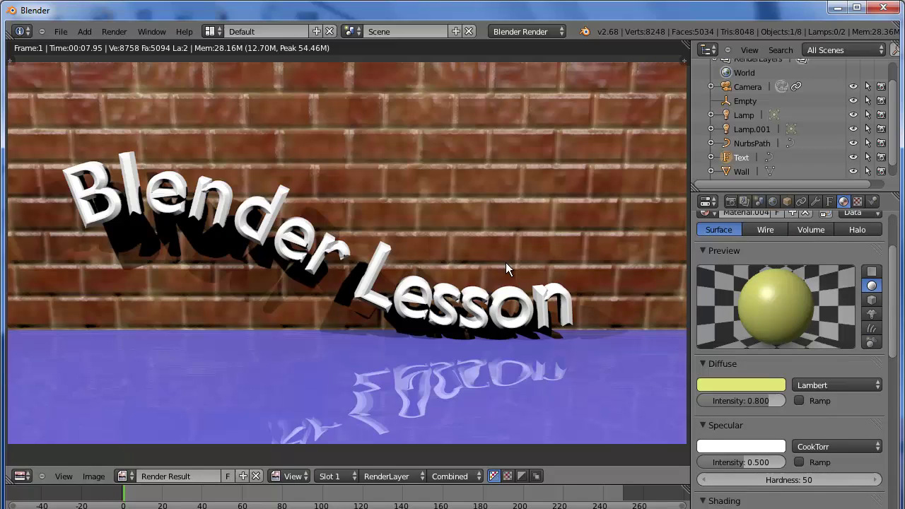
{"action": "left_click", "coordinate": [113, 32]}
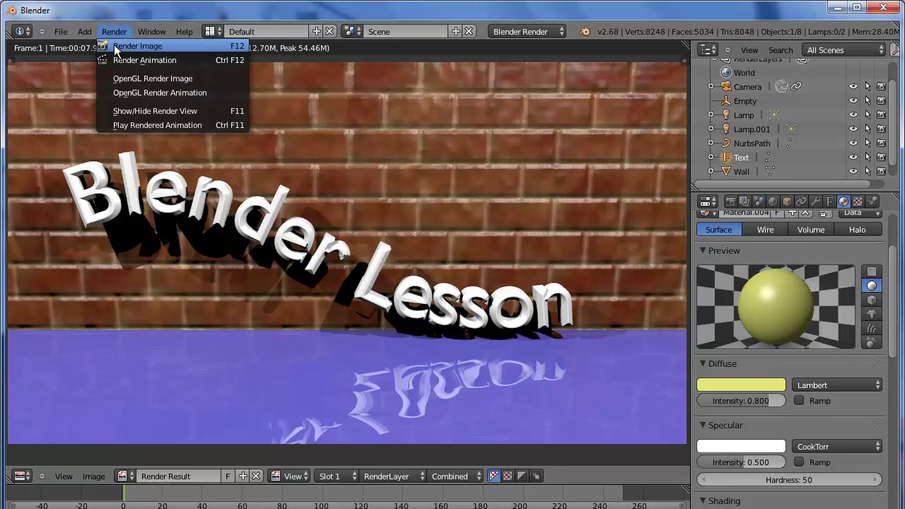
{"action": "left_click", "coordinate": [114, 45]}
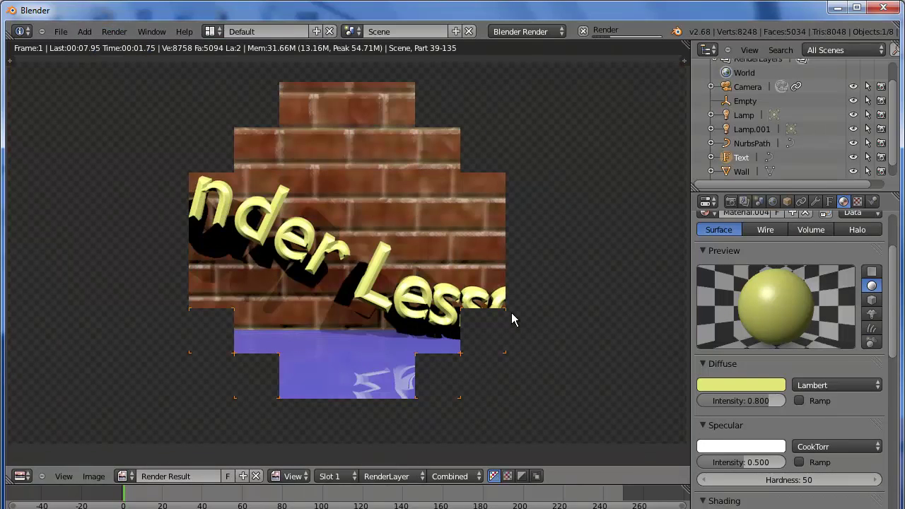